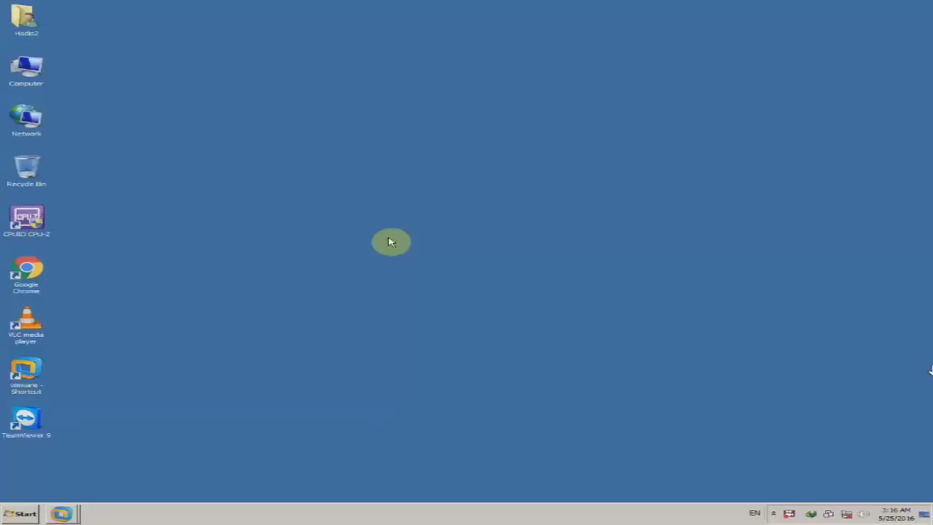
# View the computer's System information from the Computer icon, then close it.
pyautogui.rightClick(34, 70)
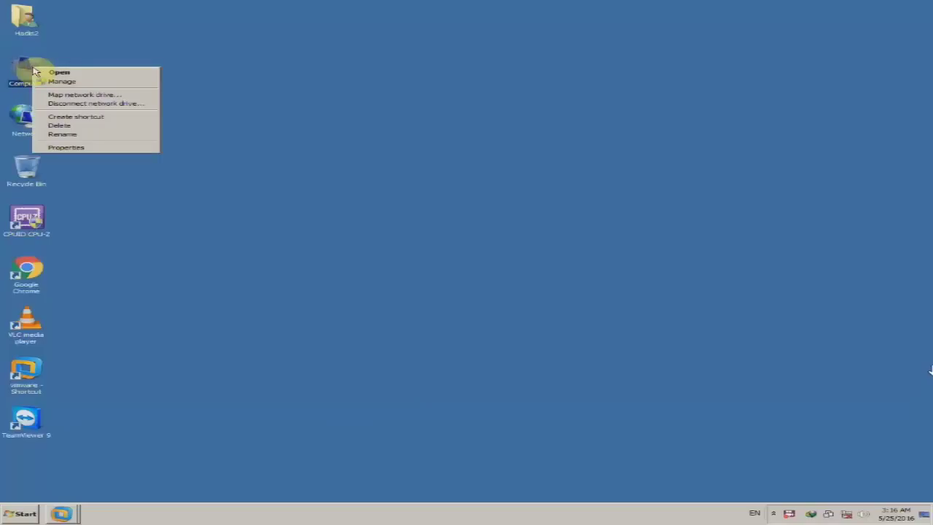
pyautogui.click(129, 148)
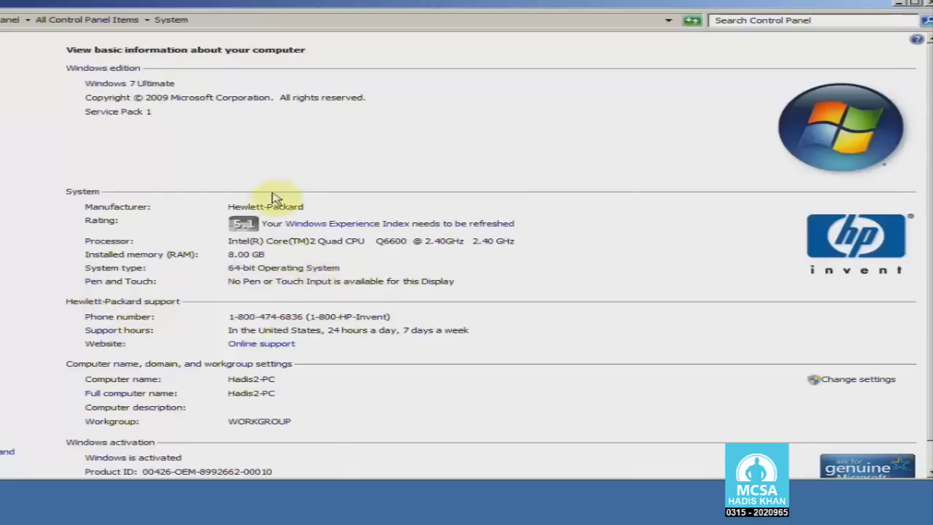
pyautogui.click(927, 3)
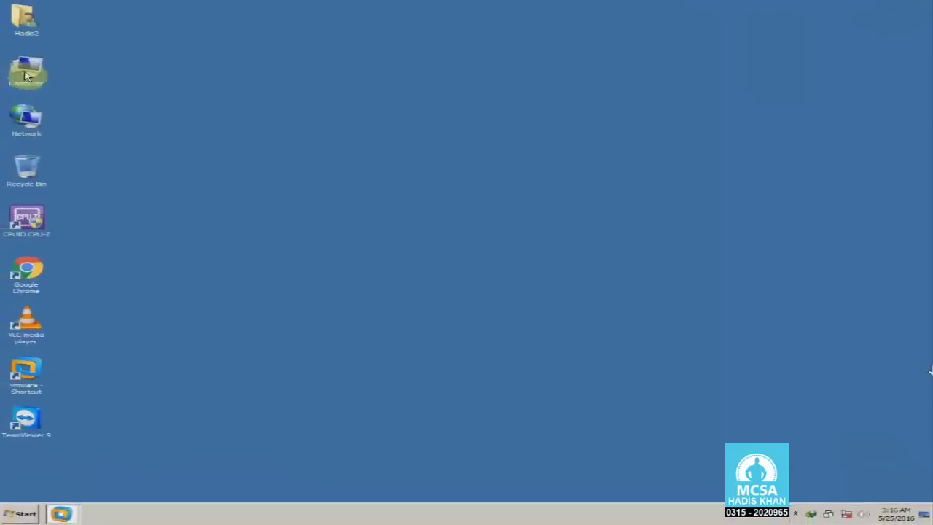
# Open Computer and browse Local Disk (D:) into its Win 7 folder and back.
pyautogui.doubleClick(28, 73)
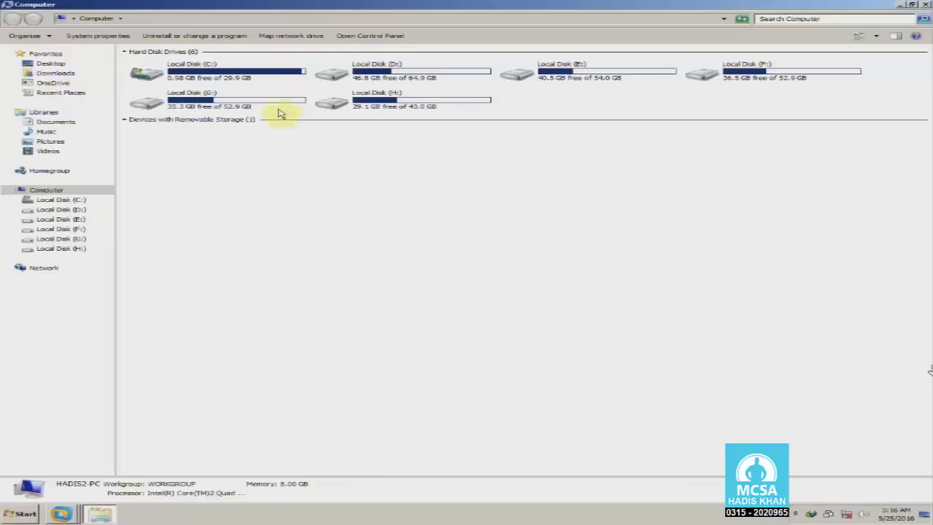
pyautogui.click(251, 86)
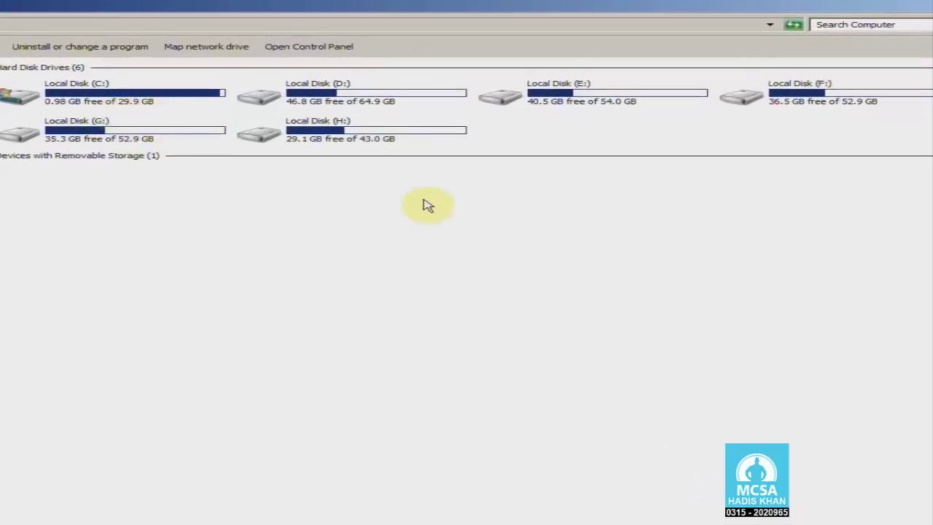
pyautogui.doubleClick(384, 107)
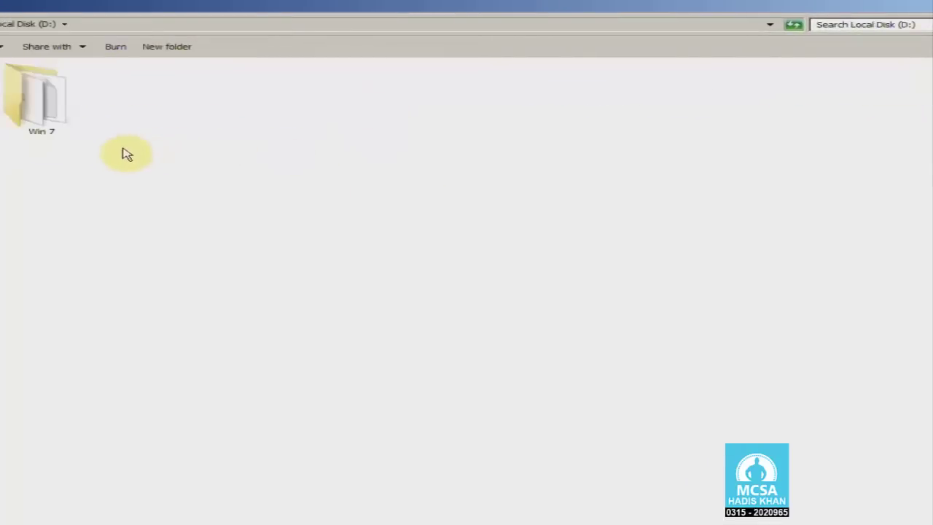
pyautogui.click(45, 132)
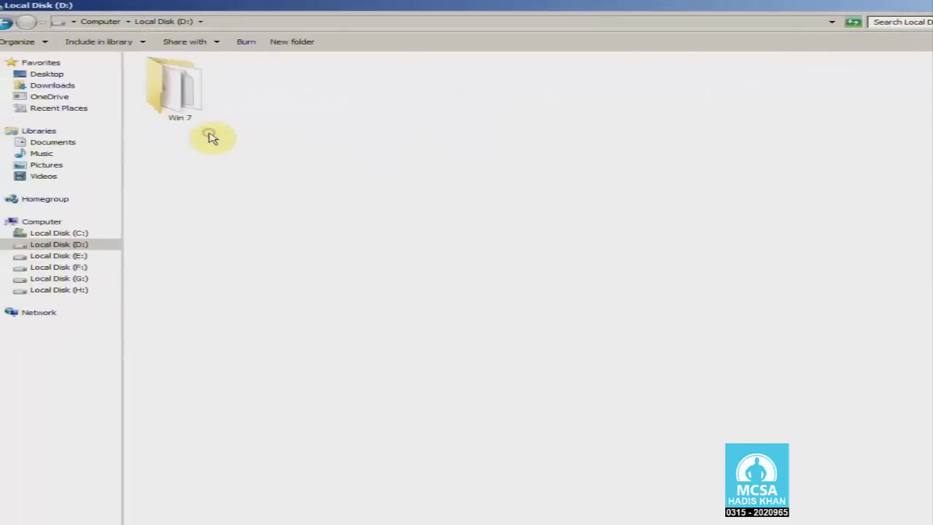
pyautogui.doubleClick(162, 89)
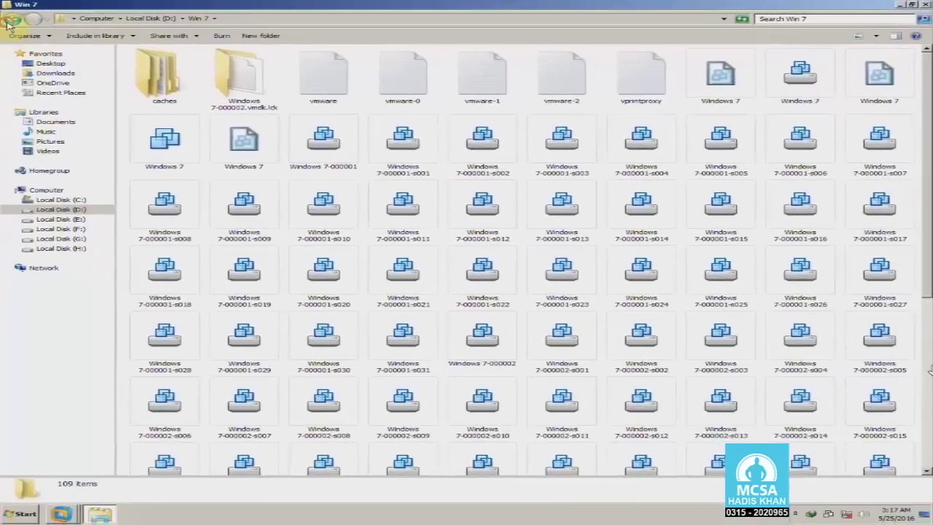
pyautogui.click(6, 22)
pyautogui.click(7, 22)
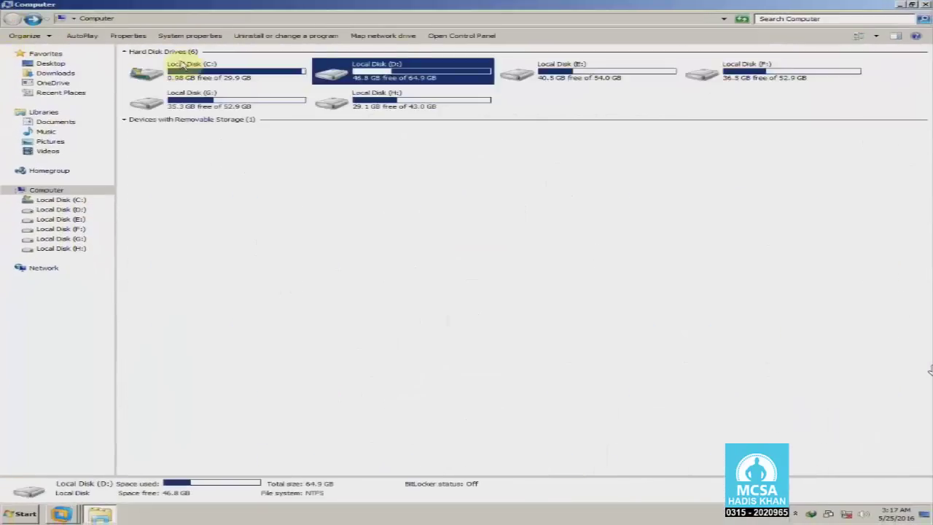
# Look inside Local Disk (E:), then the Windows Server 2008 and 2012 -2 folders on Local Disk (F:).
pyautogui.doubleClick(573, 86)
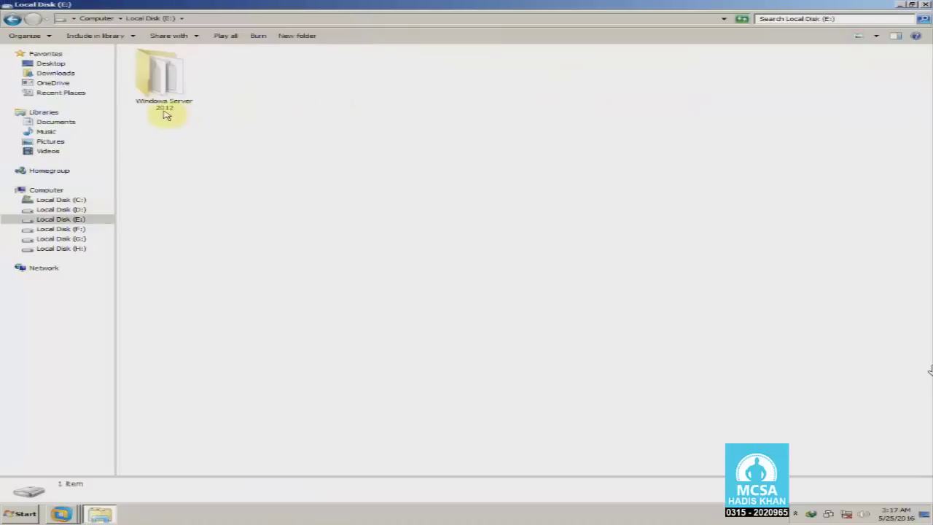
pyautogui.click(11, 19)
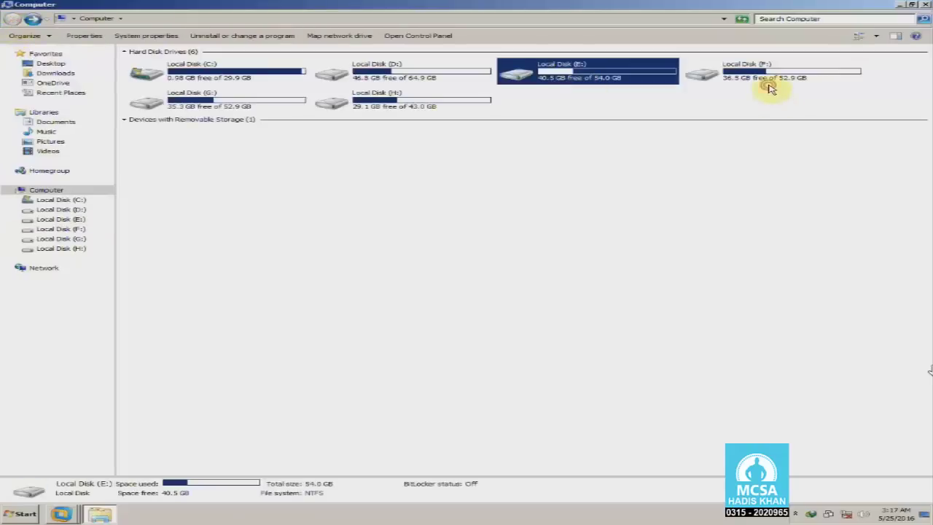
pyautogui.doubleClick(771, 88)
pyautogui.click(198, 109)
pyautogui.click(207, 122)
pyautogui.click(233, 105)
pyautogui.click(198, 127)
pyautogui.moveTo(159, 131); pyautogui.dragTo(152, 95)
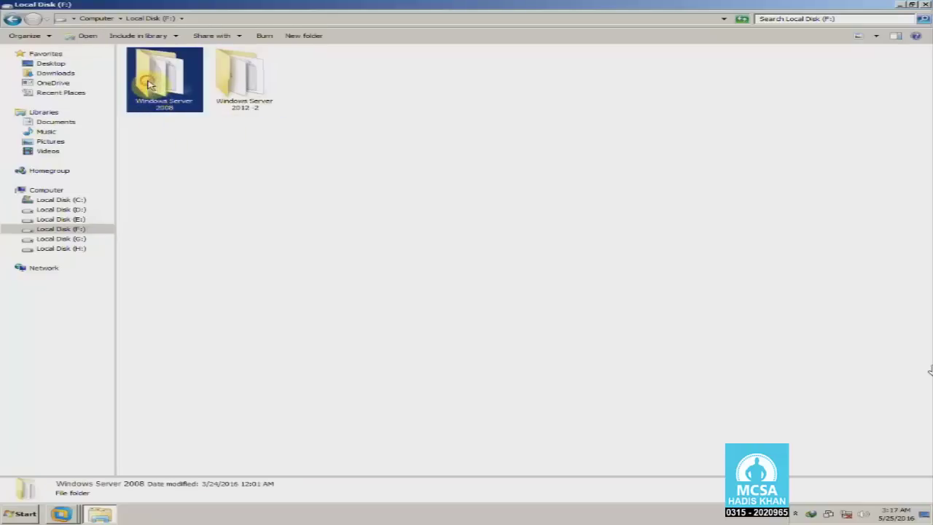
pyautogui.click(184, 126)
pyautogui.click(254, 102)
pyautogui.click(243, 129)
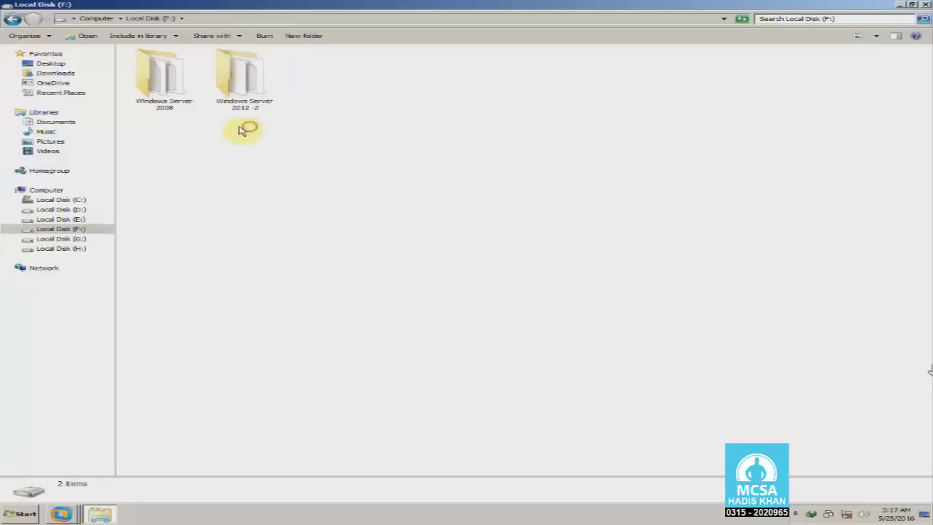
pyautogui.click(14, 19)
# Revisit drives D:, E: and F:, then open Local Disk (G:) to see its Win 7 -2 folder.
pyautogui.doubleClick(429, 81)
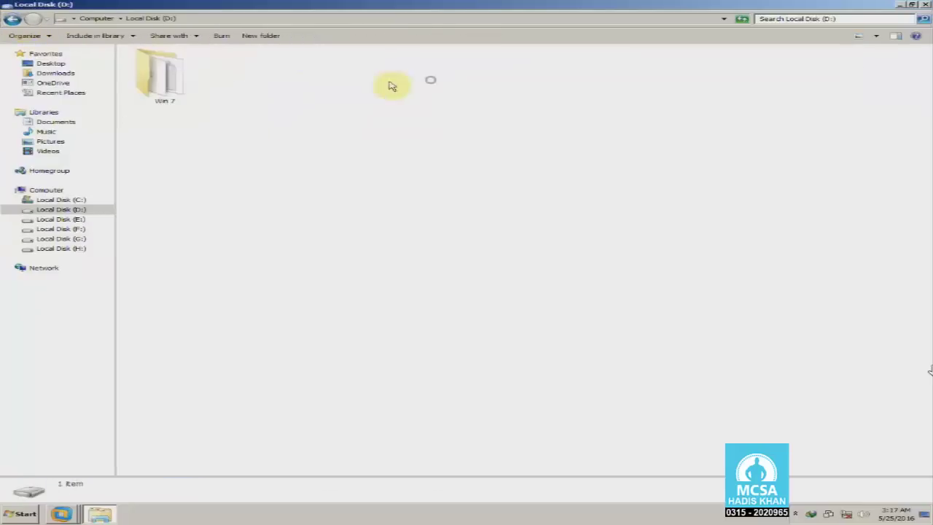
pyautogui.click(14, 19)
pyautogui.doubleClick(577, 73)
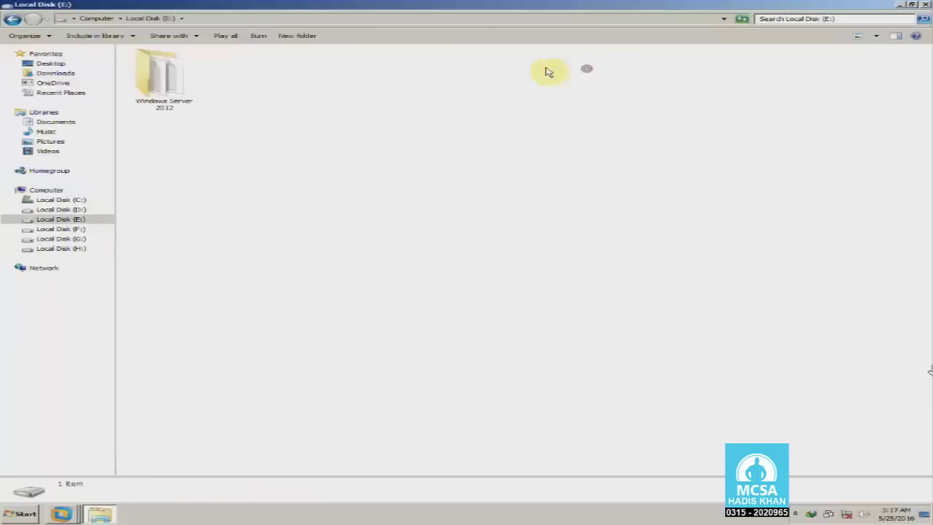
pyautogui.click(15, 19)
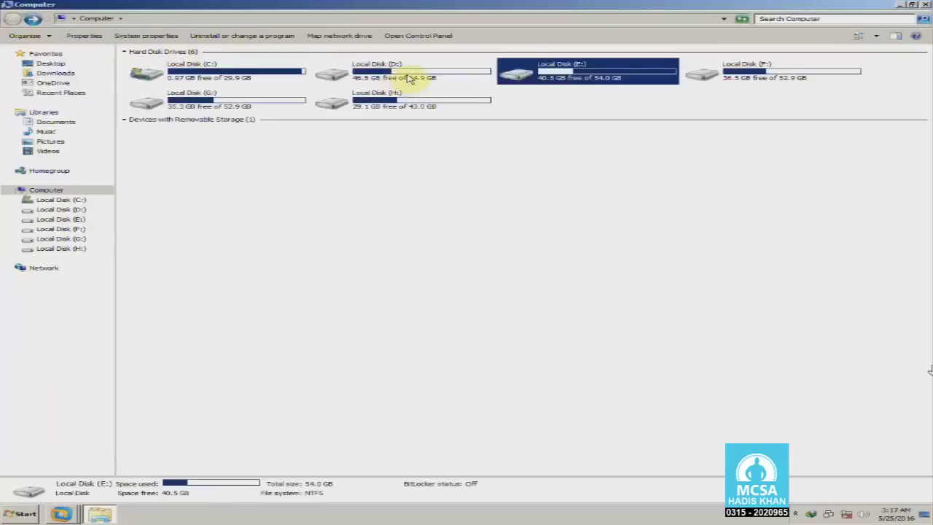
pyautogui.click(409, 79)
pyautogui.click(568, 73)
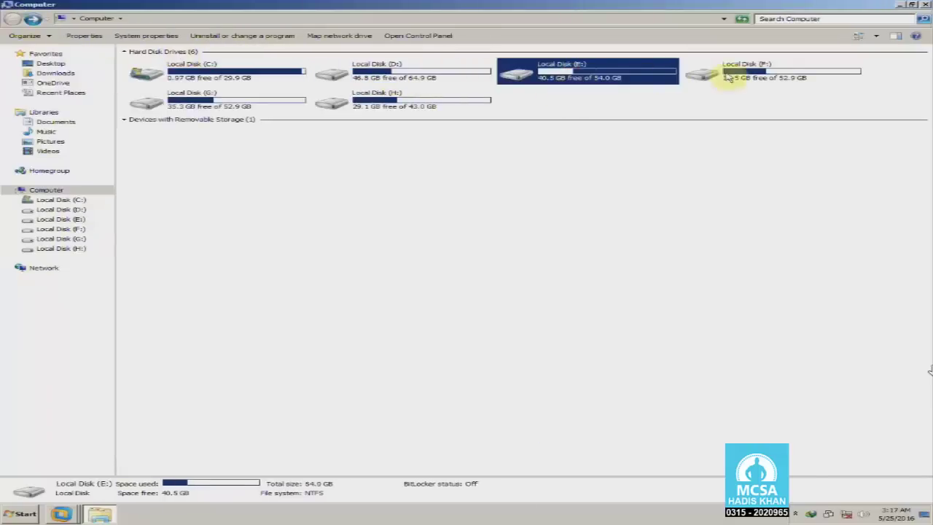
pyautogui.doubleClick(754, 76)
pyautogui.click(268, 82)
pyautogui.click(14, 20)
pyautogui.doubleClick(277, 110)
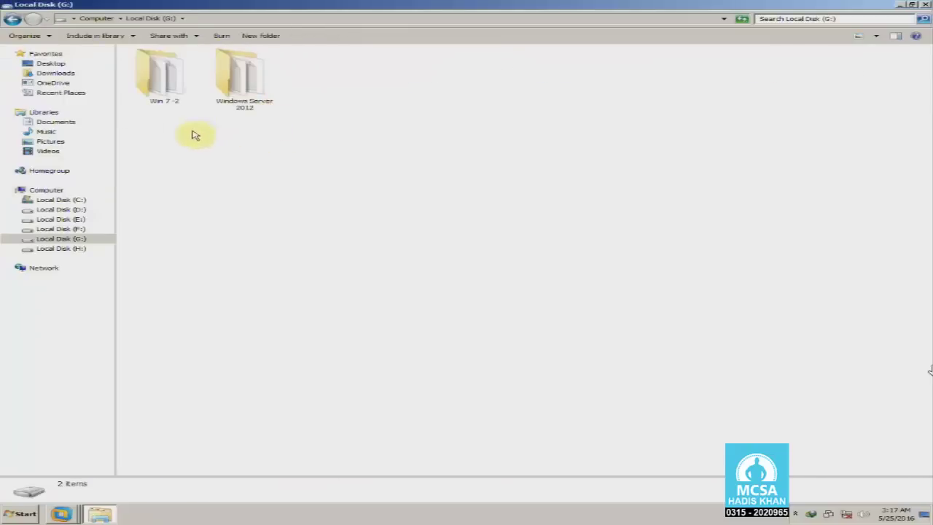
pyautogui.click(166, 96)
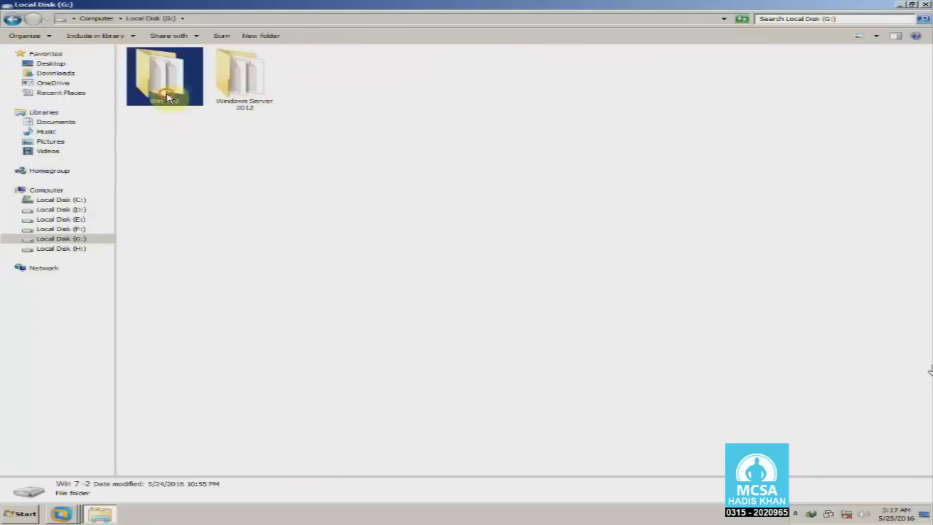
pyautogui.click(9, 20)
# Click through the D:, E:, F: and G: drive tiles in the Computer window.
pyautogui.click(387, 80)
pyautogui.click(367, 82)
pyautogui.click(292, 105)
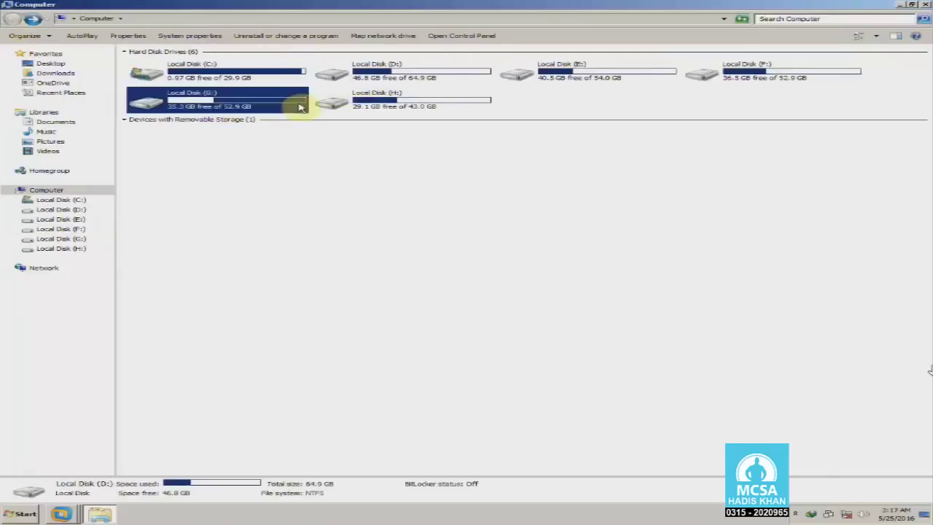
pyautogui.click(617, 76)
pyautogui.click(746, 80)
pyautogui.click(641, 77)
pyautogui.click(731, 78)
pyautogui.click(671, 80)
pyautogui.click(700, 76)
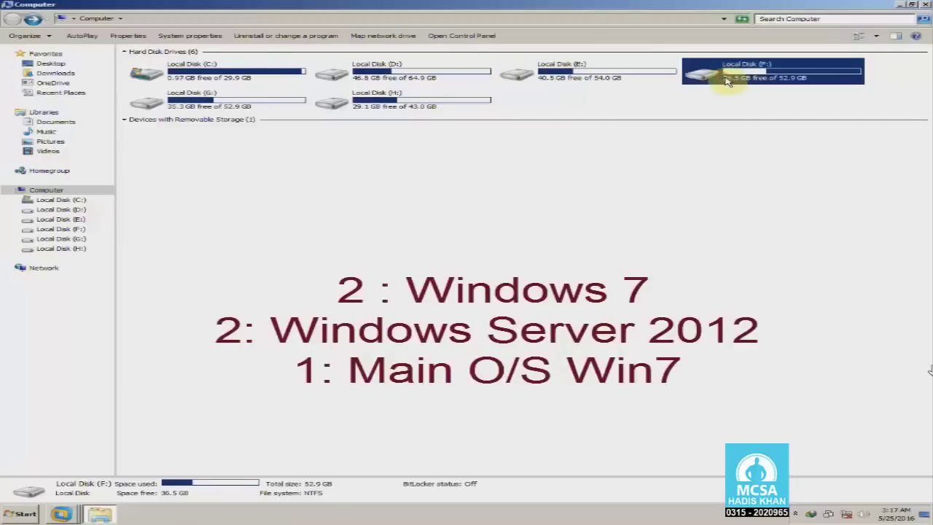
# Select the C: through G: drive tiles one after another in Computer.
pyautogui.click(385, 79)
pyautogui.click(299, 102)
pyautogui.click(610, 76)
pyautogui.click(770, 89)
pyautogui.click(771, 80)
pyautogui.click(733, 110)
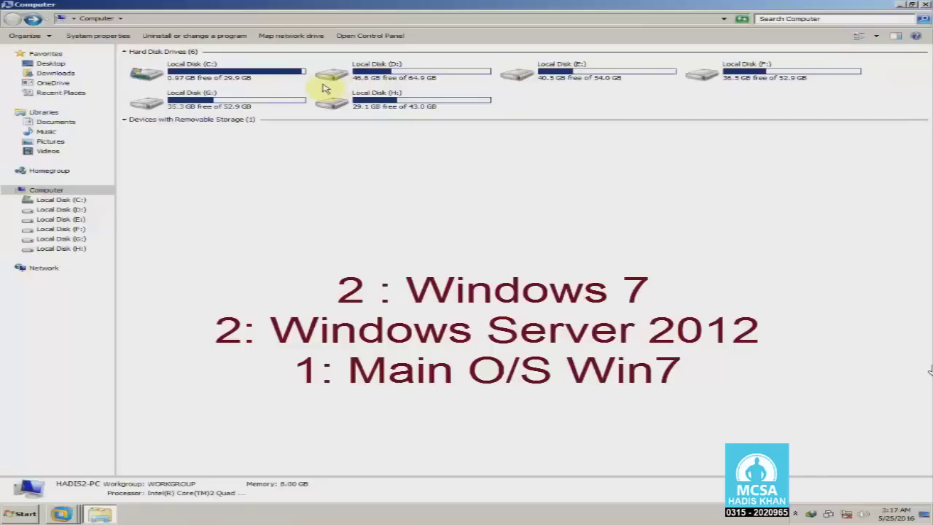
pyautogui.click(241, 82)
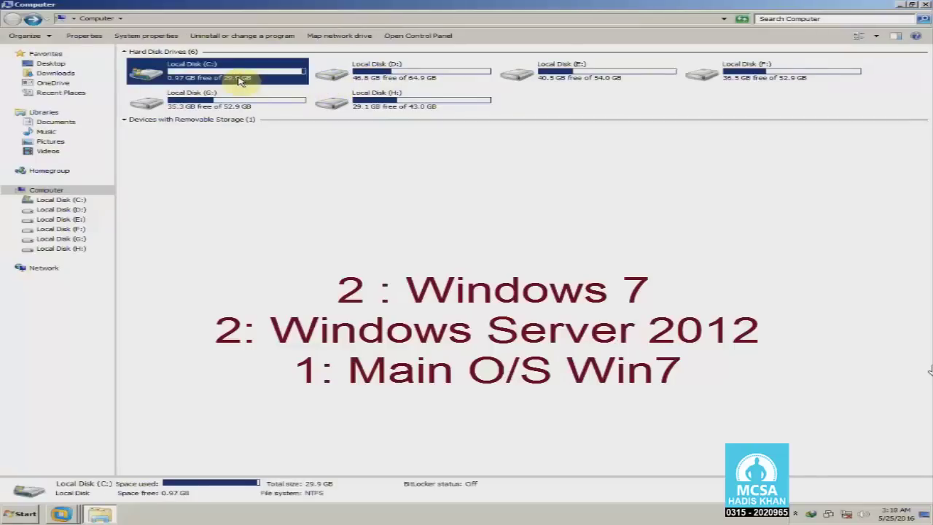
pyautogui.click(257, 103)
pyautogui.click(368, 73)
pyautogui.click(650, 82)
pyautogui.click(706, 69)
pyautogui.click(232, 80)
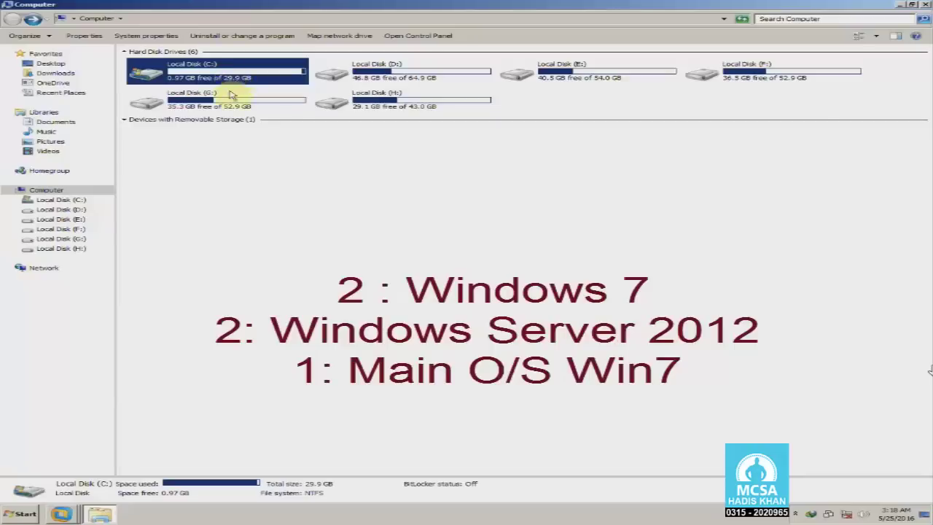
pyautogui.click(232, 95)
pyautogui.click(328, 77)
pyautogui.click(604, 77)
pyautogui.click(748, 77)
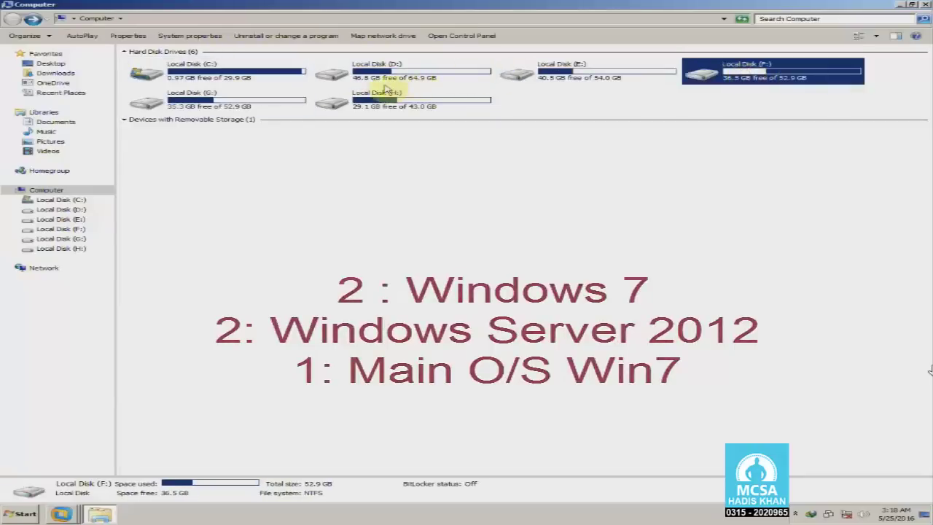
# Open Local Disk (H:), then close Explorer and refresh the desktop.
pyautogui.doubleClick(393, 96)
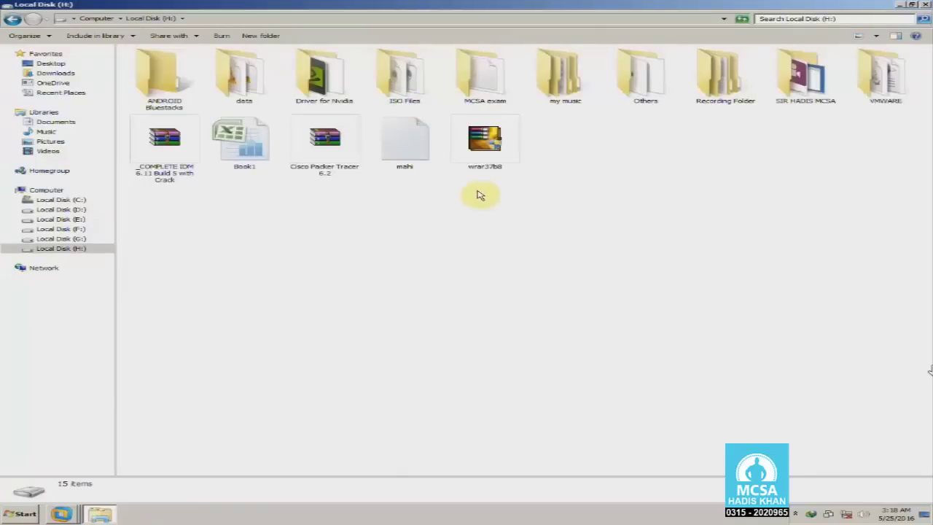
pyautogui.click(927, 4)
pyautogui.rightClick(489, 139)
pyautogui.click(508, 160)
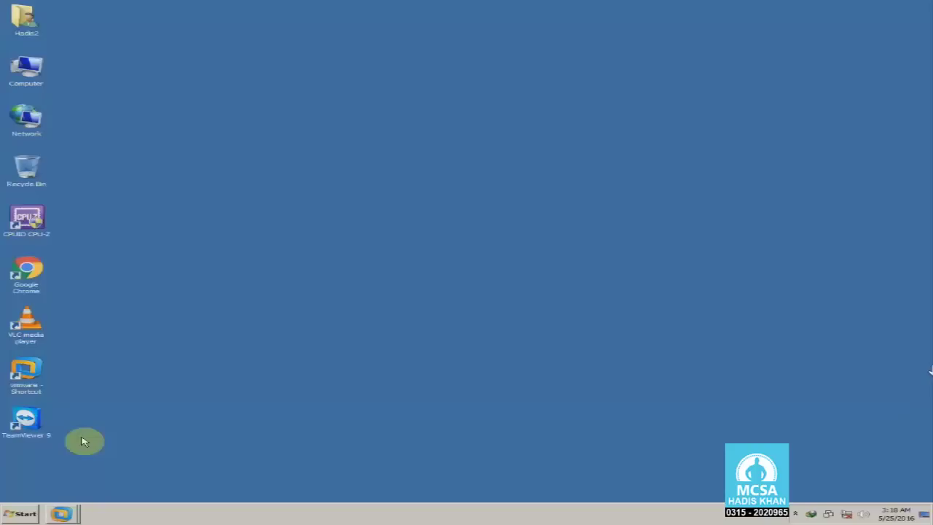
# Restore the VMware window, move it aside, and open Local Disk (D:) from Computer.
pyautogui.click(59, 513)
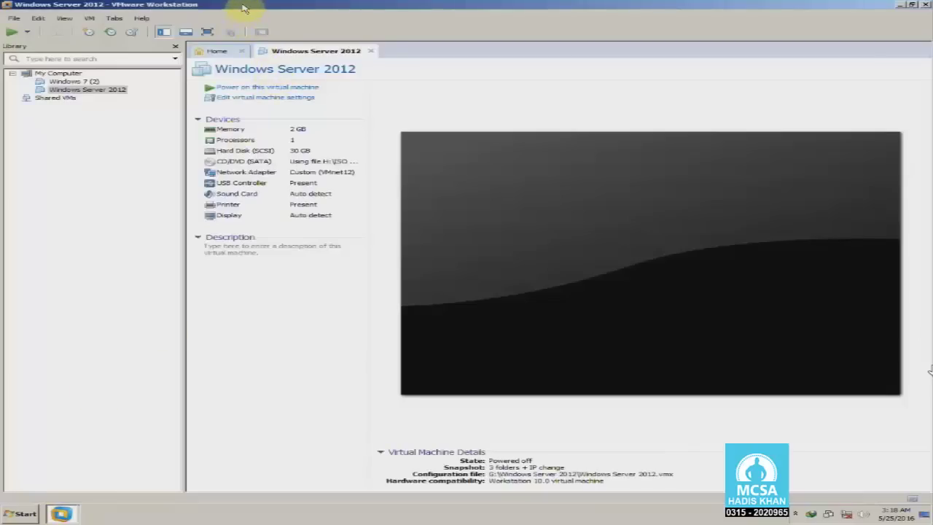
pyautogui.moveTo(245, 8); pyautogui.dragTo(306, 31)
pyautogui.doubleClick(307, 31)
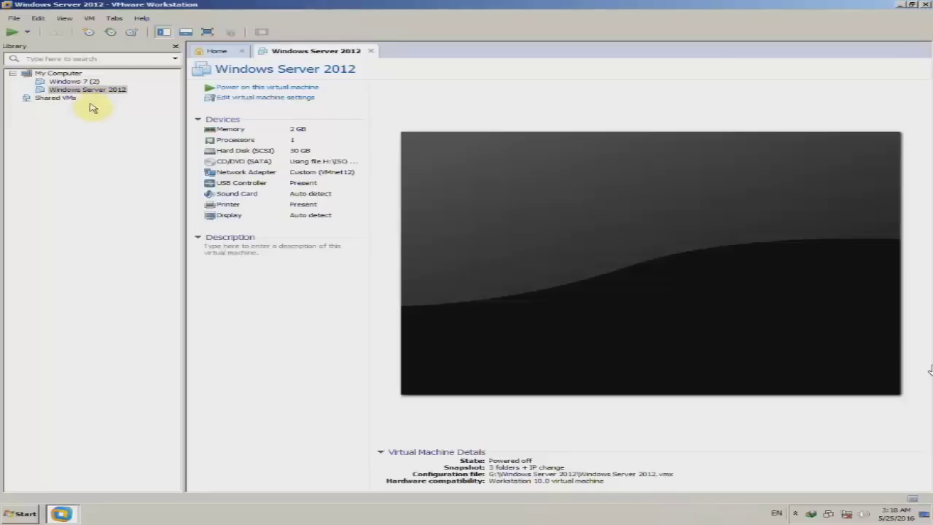
pyautogui.moveTo(166, 11); pyautogui.dragTo(257, 42)
pyautogui.doubleClick(25, 69)
pyautogui.doubleClick(373, 79)
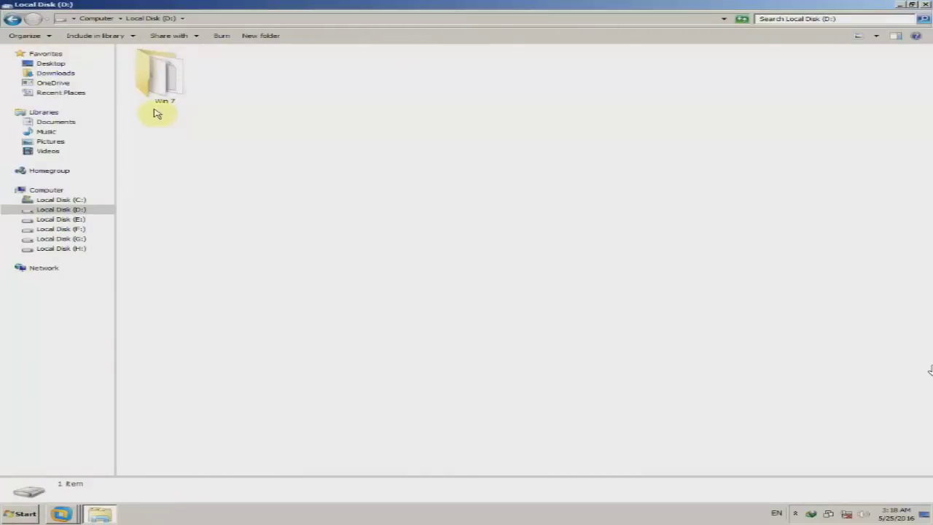
# In the Win 7 folder, try opening the Windows 7 virtual disk and dismiss the cannot-open warning.
pyautogui.doubleClick(158, 89)
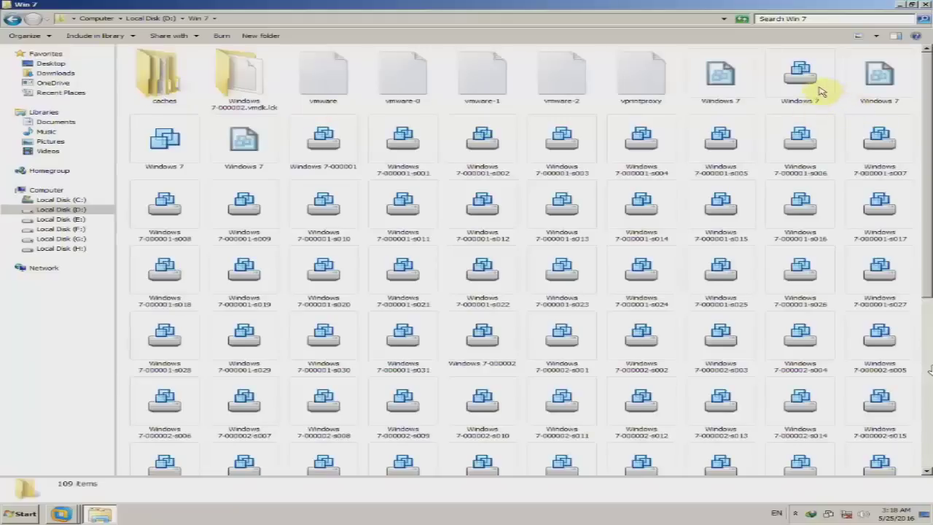
pyautogui.click(801, 91)
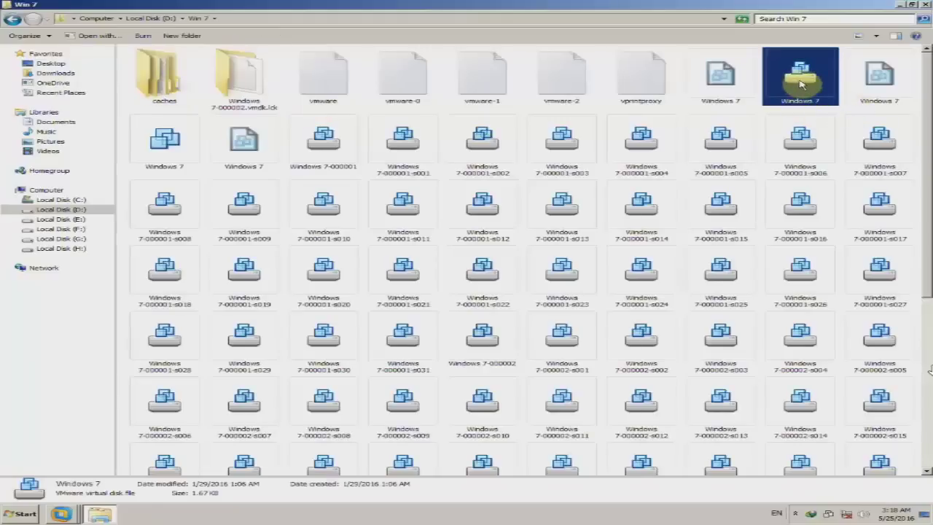
pyautogui.doubleClick(801, 85)
pyautogui.click(571, 302)
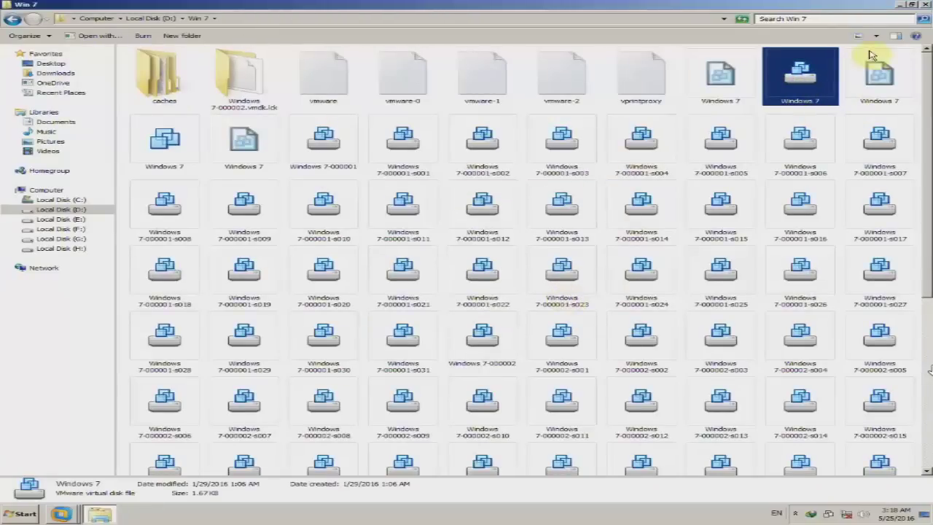
pyautogui.moveTo(928, 90); pyautogui.dragTo(919, 183)
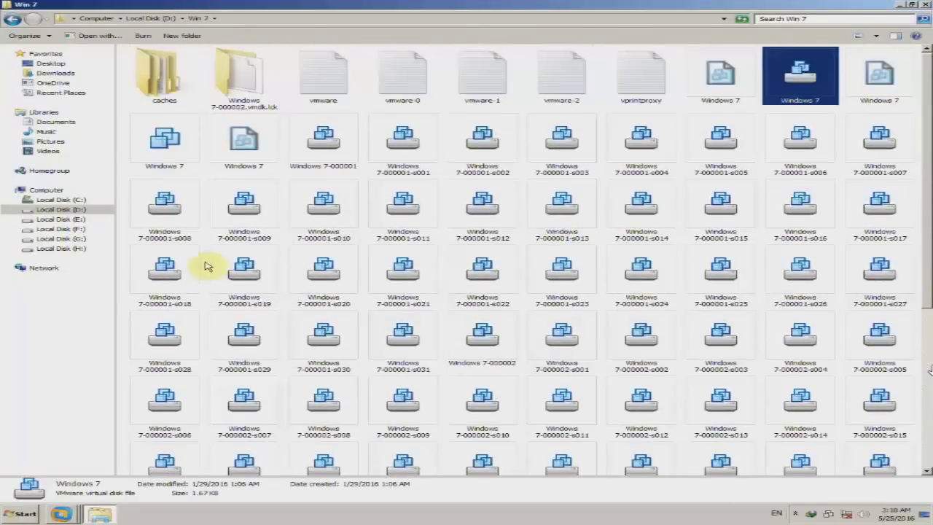
# Open Windows 7.vmx in VMware, close its tab and the Home tab, and return Explorer to D:.
pyautogui.doubleClick(186, 159)
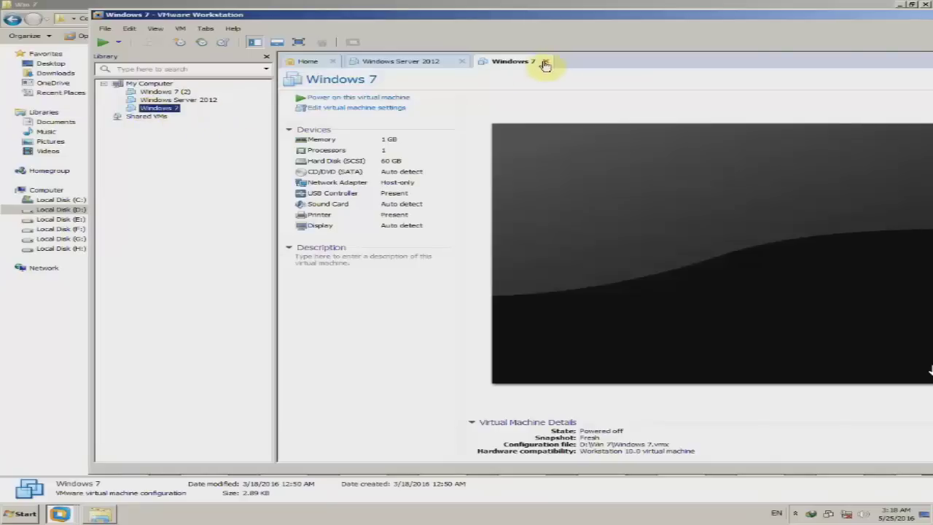
pyautogui.click(545, 64)
pyautogui.click(333, 61)
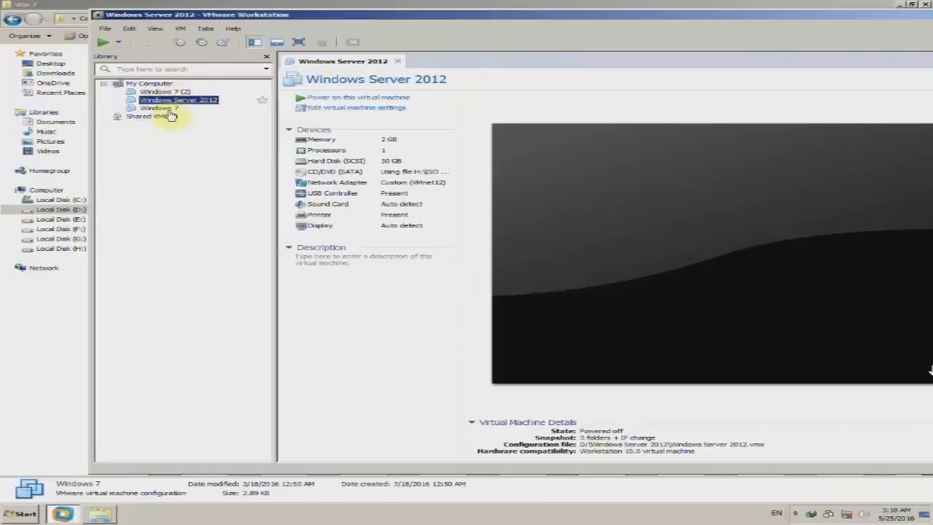
pyautogui.click(7, 67)
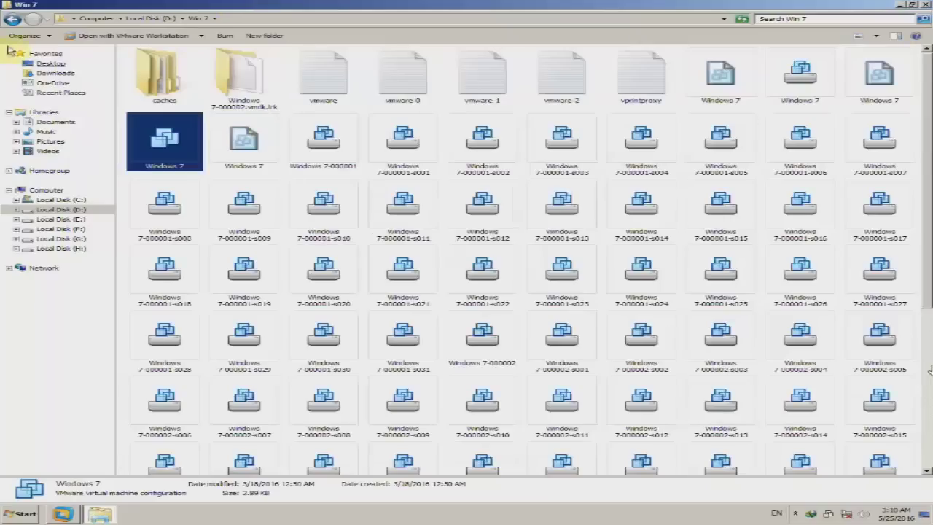
pyautogui.click(13, 18)
# Open the .vmx from E:\Windows Server 2012 in VMware, then open the Windows 7 (2) VM.
pyautogui.click(12, 19)
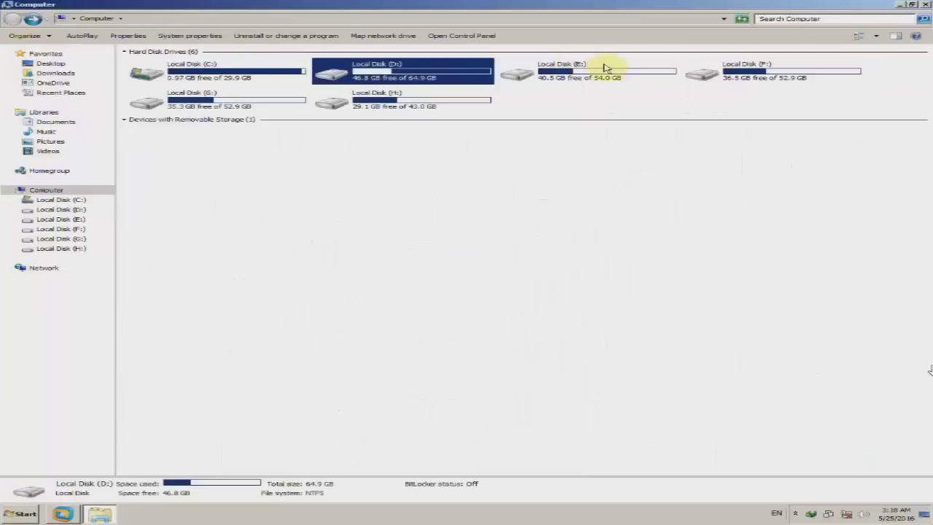
pyautogui.doubleClick(606, 75)
pyautogui.doubleClick(156, 77)
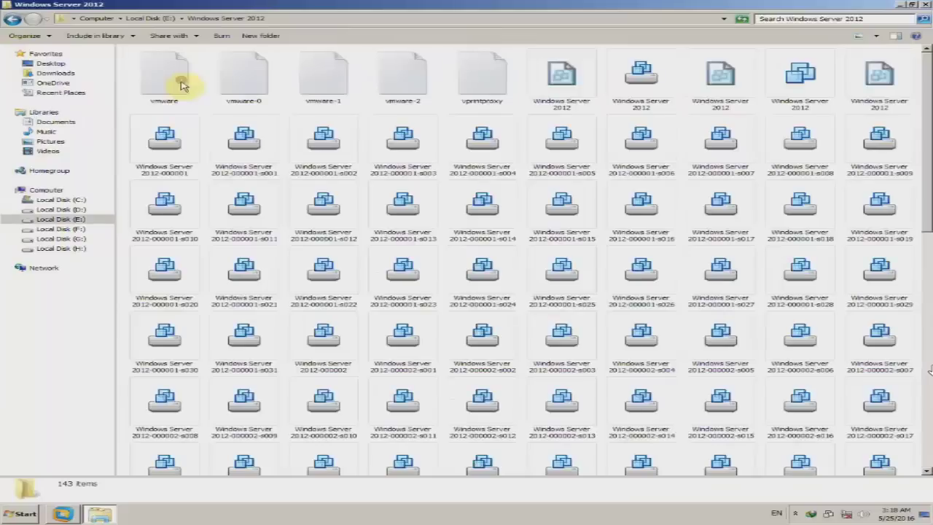
pyautogui.click(786, 111)
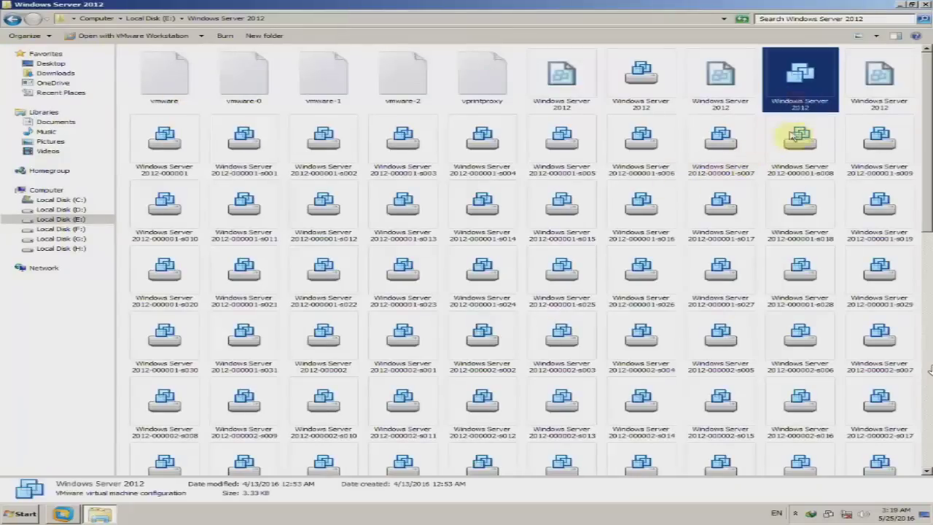
pyautogui.doubleClick(777, 93)
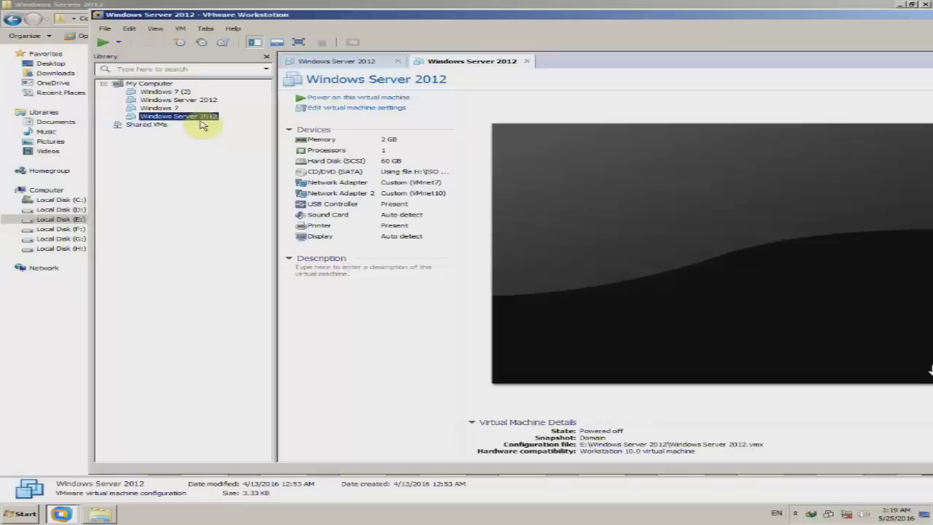
pyautogui.click(175, 91)
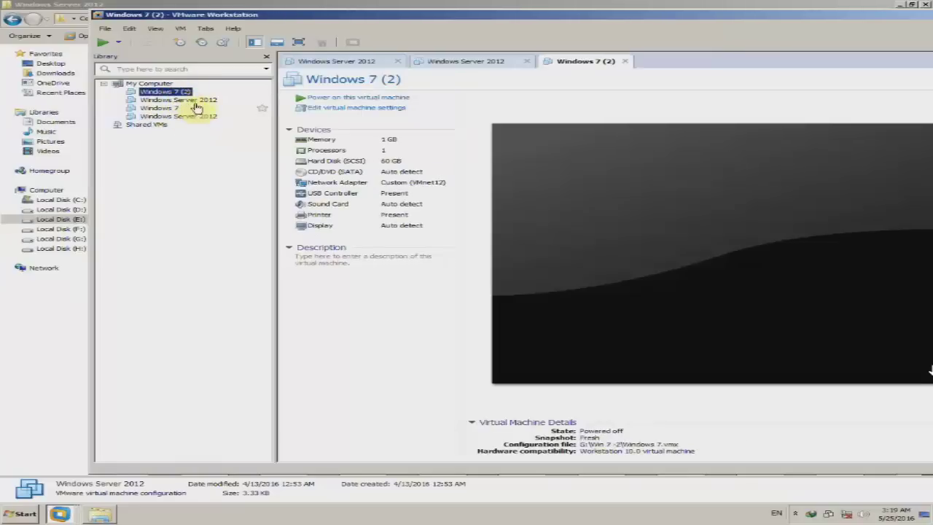
# Reposition and maximize the VMware window, refresh the desktop, and select the original Windows Server 2012 VM.
pyautogui.moveTo(275, 19); pyautogui.dragTo(298, 45)
pyautogui.moveTo(296, 45)
pyautogui.mouseDown()
pyautogui.moveTo(308, 143)
pyautogui.moveTo(303, 40)
pyautogui.mouseUp()
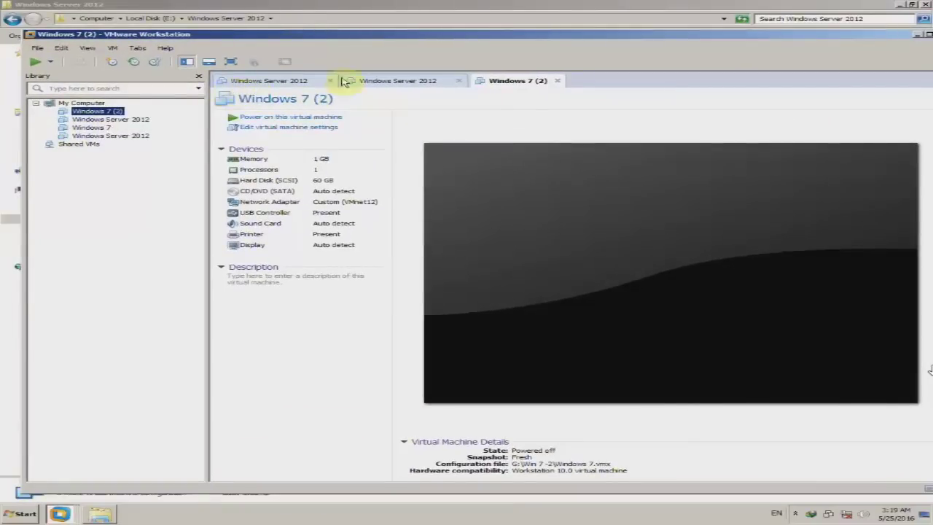
pyautogui.moveTo(379, 42); pyautogui.dragTo(364, 52)
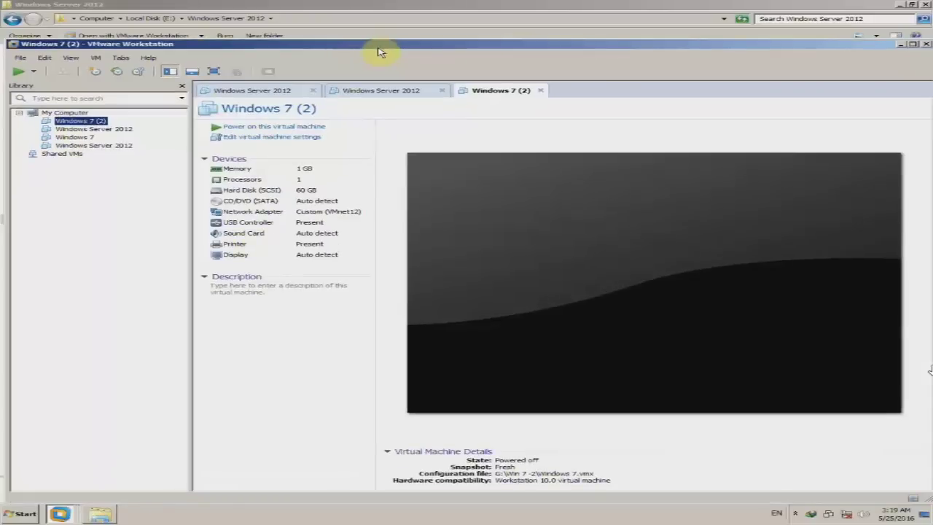
pyautogui.moveTo(700, 46); pyautogui.dragTo(728, 41)
pyautogui.rightClick(635, 14)
pyautogui.click(660, 36)
pyautogui.moveTo(552, 39); pyautogui.dragTo(525, 36)
pyautogui.doubleClick(525, 35)
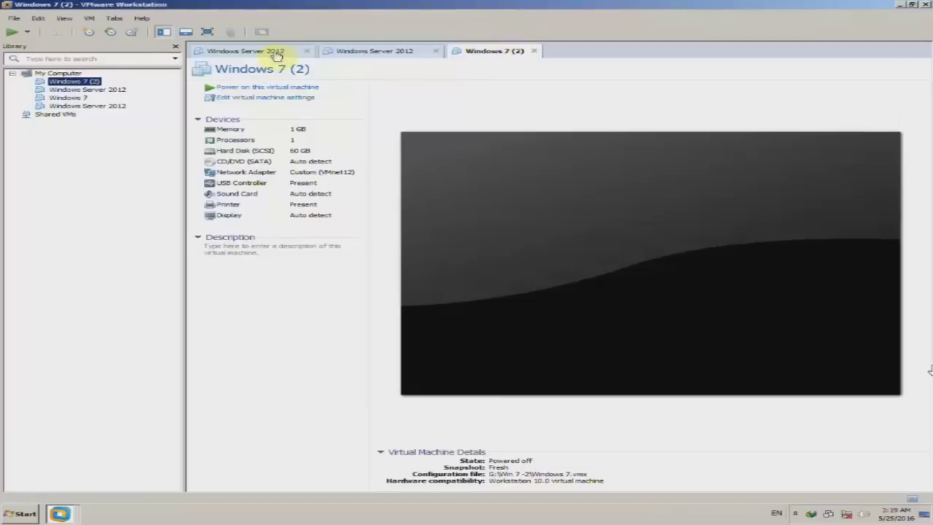
pyautogui.click(117, 89)
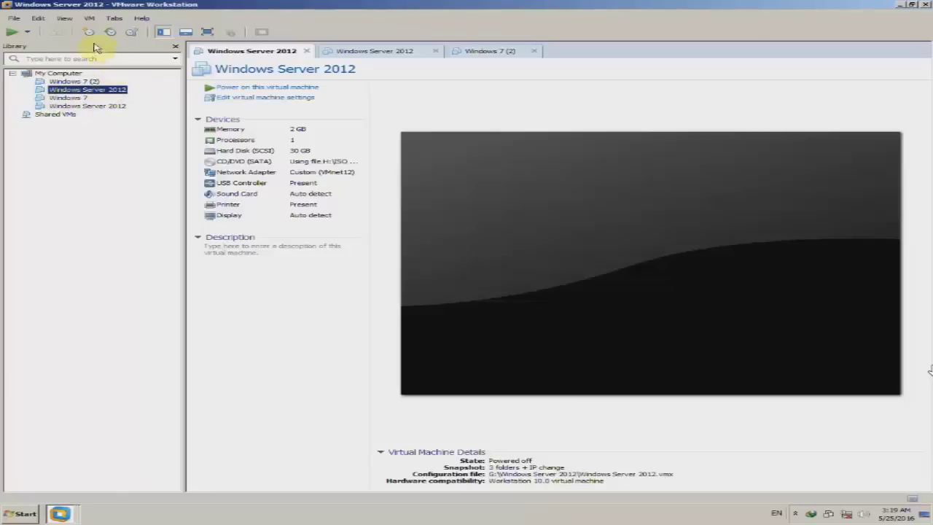
# Revert the Windows Server 2012 VM to its '3 folders + IP change' snapshot and confirm.
pyautogui.click(89, 18)
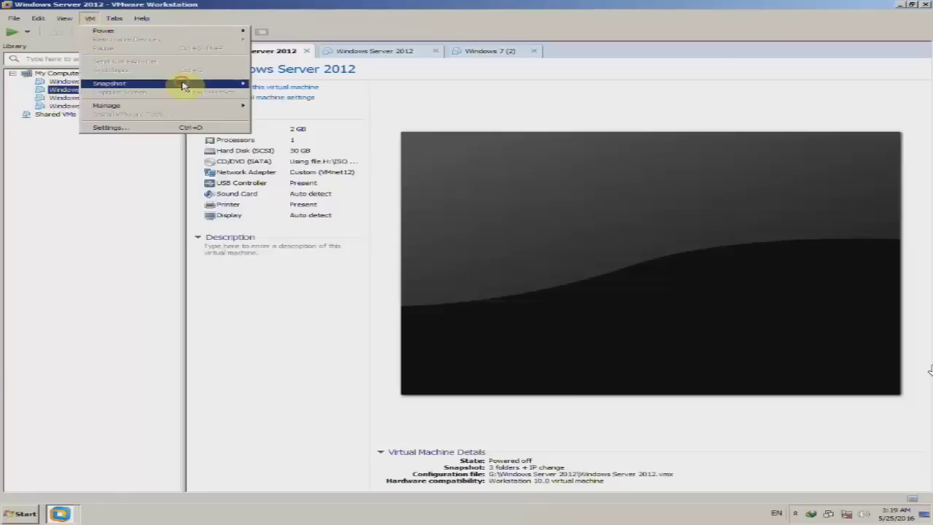
pyautogui.moveTo(183, 87)
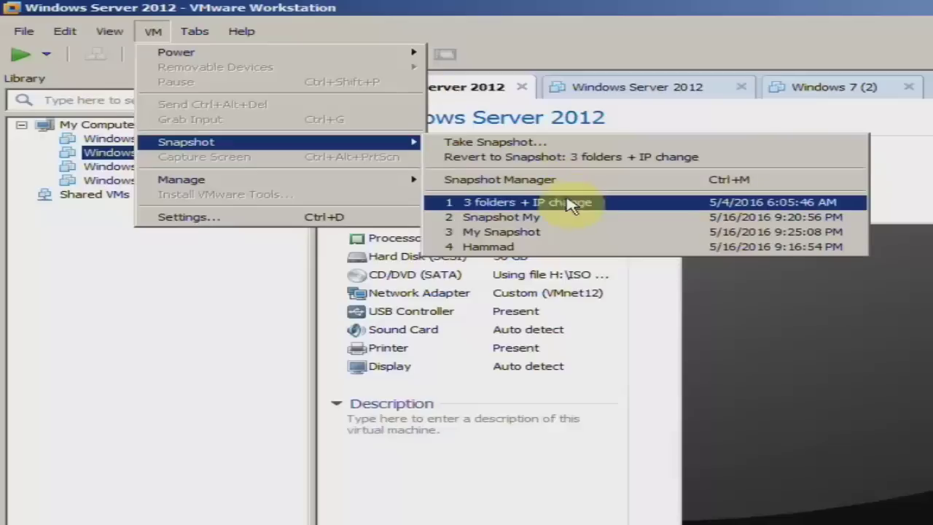
pyautogui.click(627, 208)
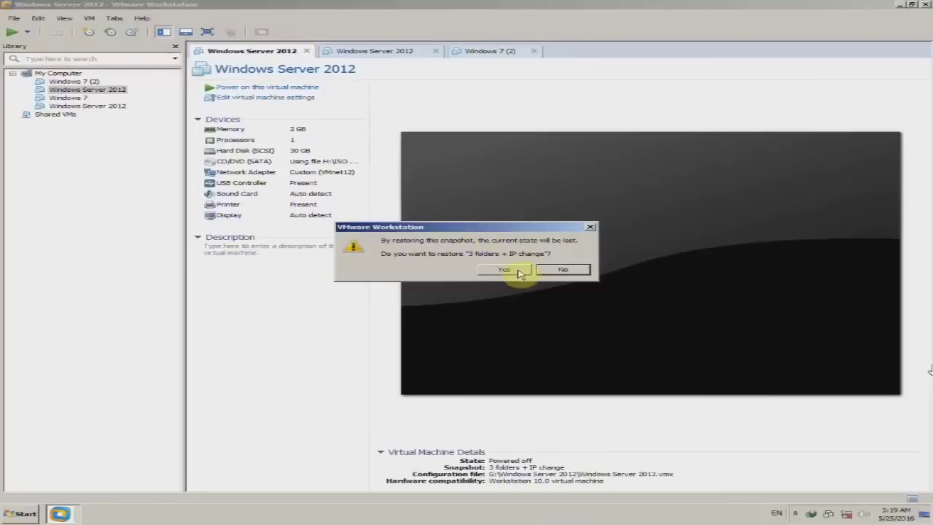
pyautogui.click(505, 270)
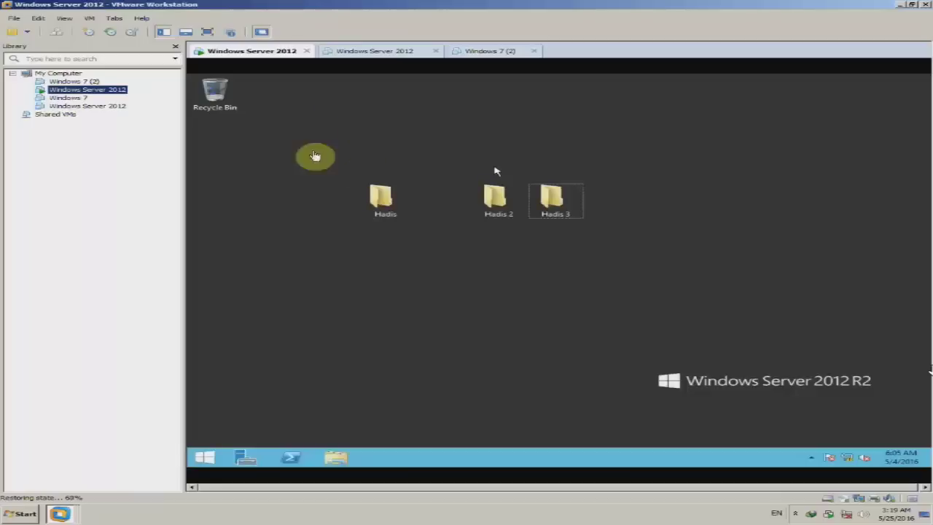
# Close the second Windows Server 2012 and Windows 7 (2) tabs, then switch to full-screen view.
pyautogui.click(331, 115)
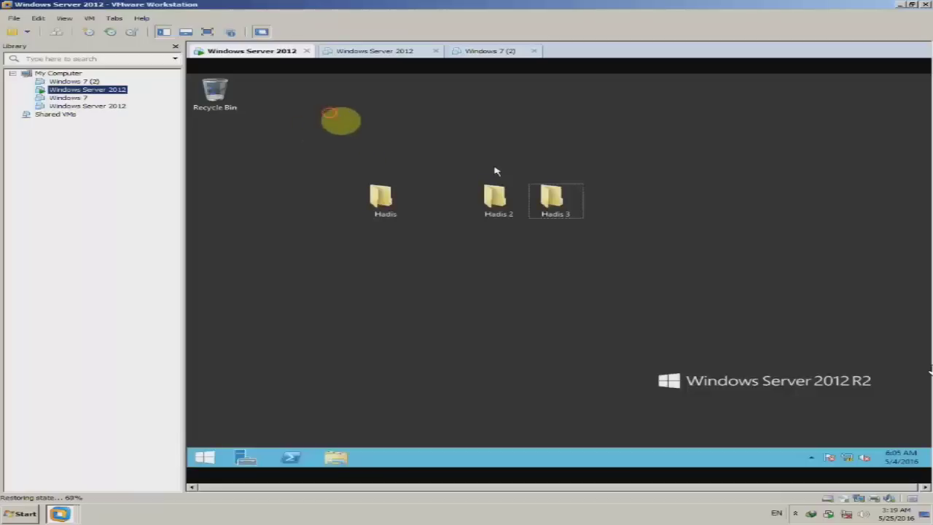
pyautogui.click(435, 54)
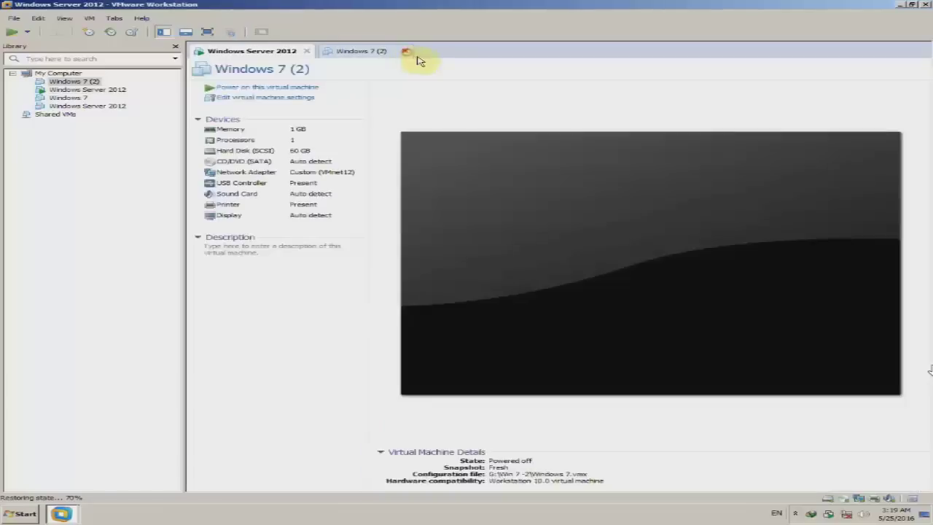
pyautogui.click(406, 52)
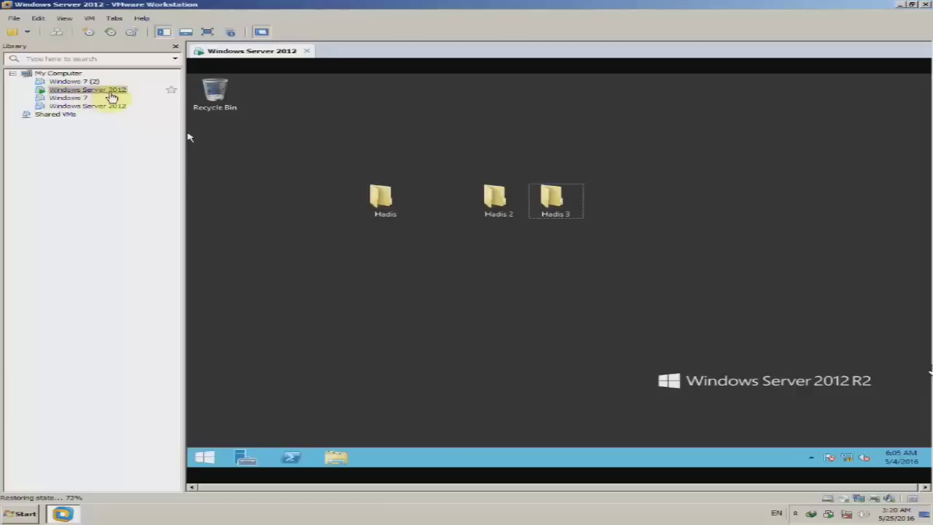
pyautogui.click(209, 33)
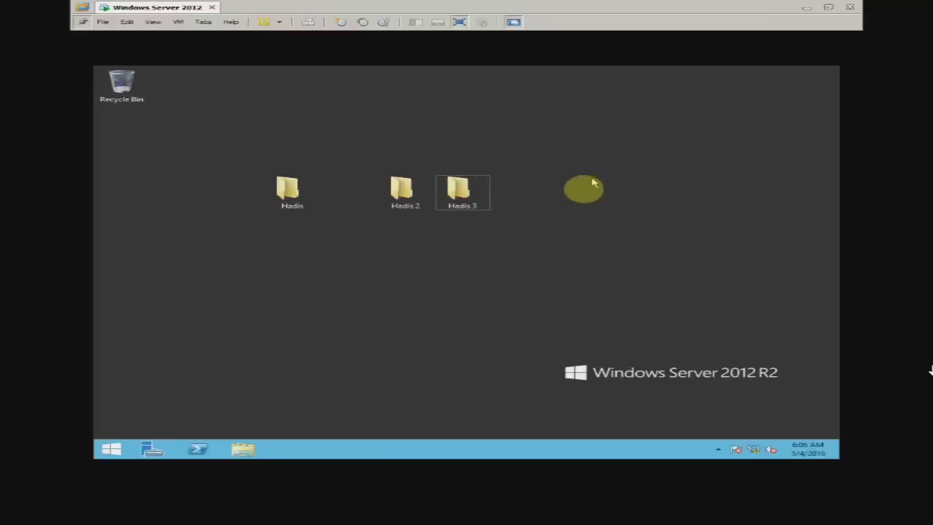
# Open Screen Resolution from the guest desktop and apply 1280 × 960, keeping the change.
pyautogui.rightClick(577, 181)
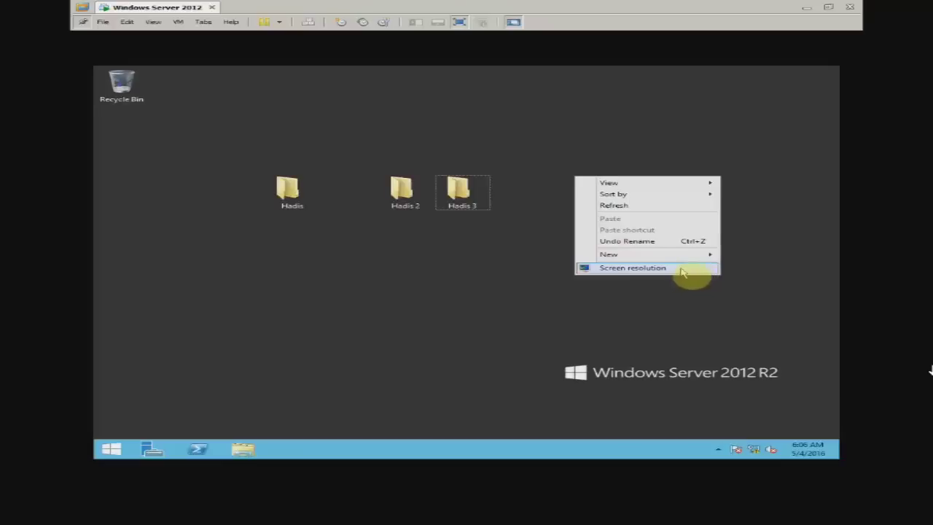
pyautogui.click(686, 269)
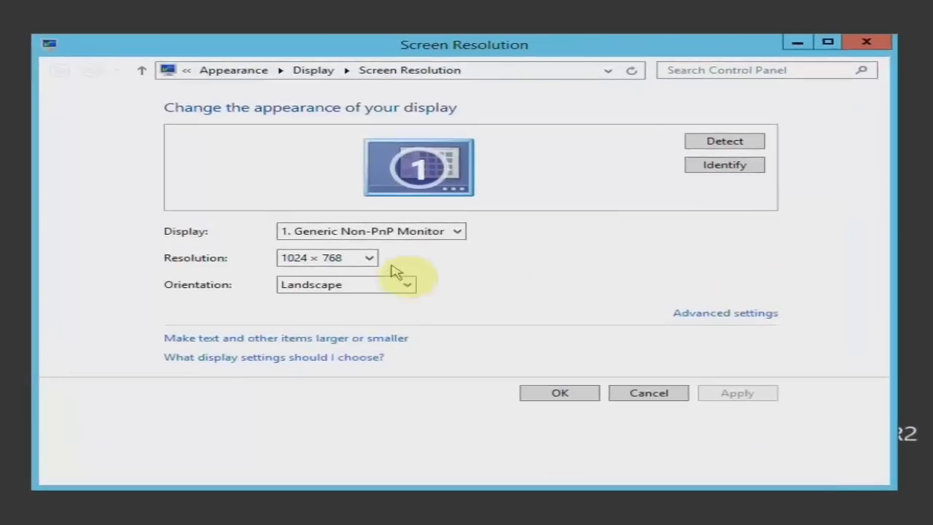
pyautogui.click(350, 259)
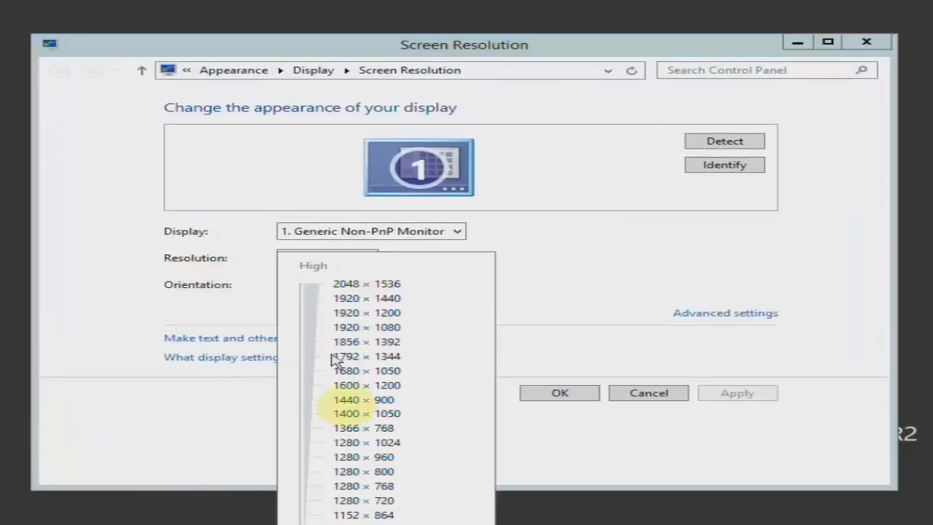
pyautogui.moveTo(306, 464); pyautogui.dragTo(305, 457)
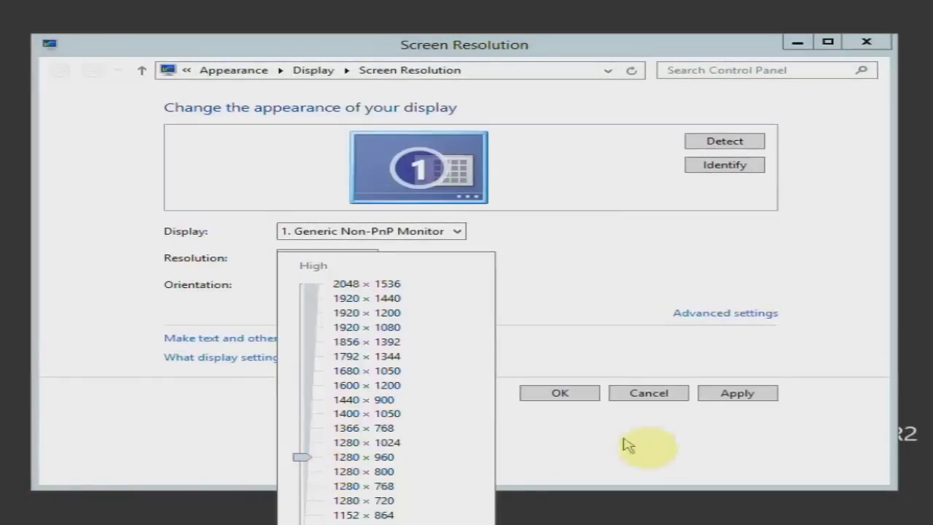
pyautogui.click(747, 393)
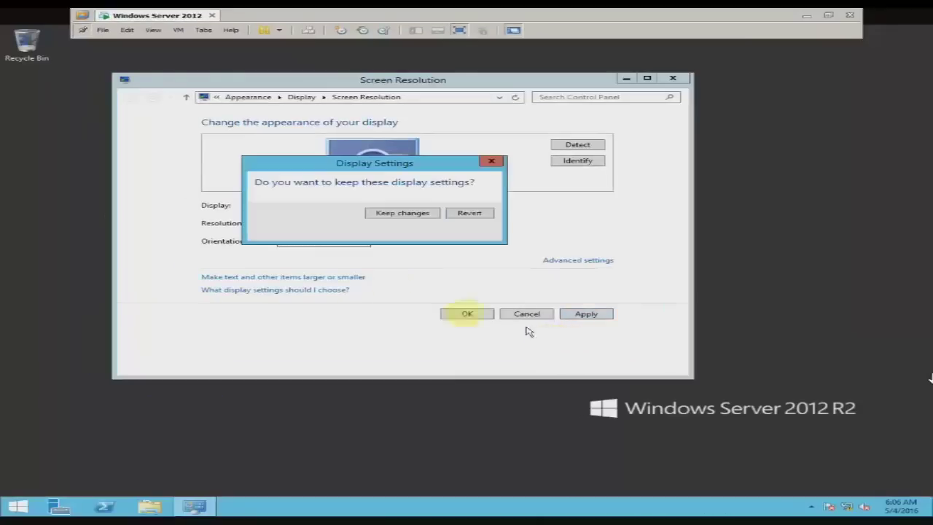
pyautogui.click(406, 214)
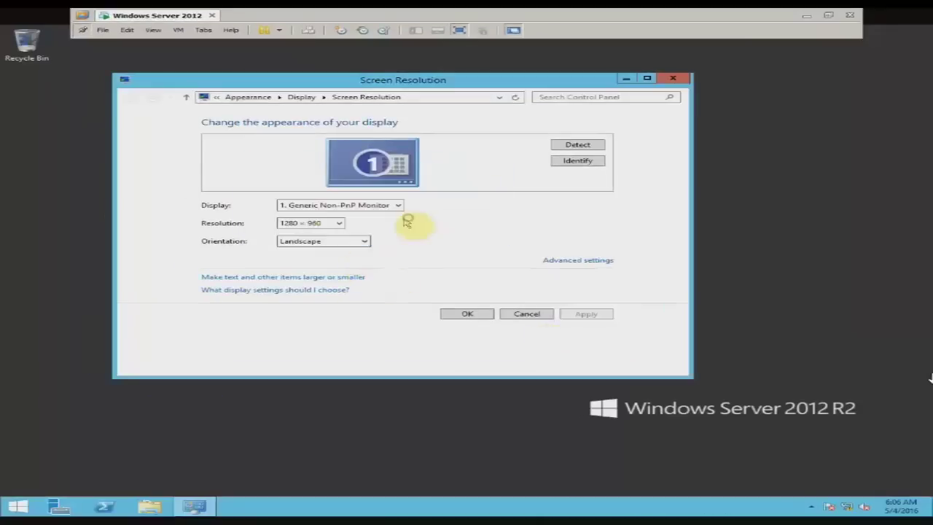
# Raise the resolution to 1280 × 1024, keep it, and close Screen Resolution.
pyautogui.click(335, 226)
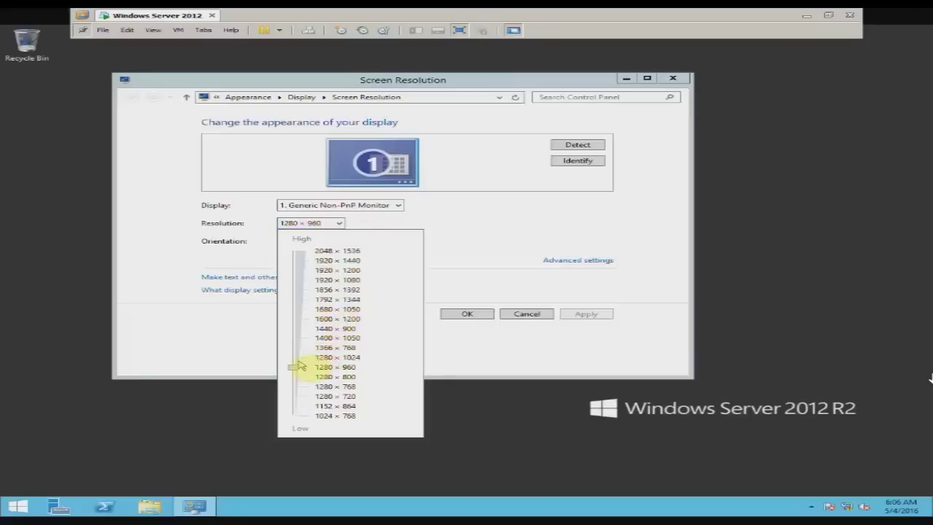
pyautogui.moveTo(298, 367); pyautogui.dragTo(306, 361)
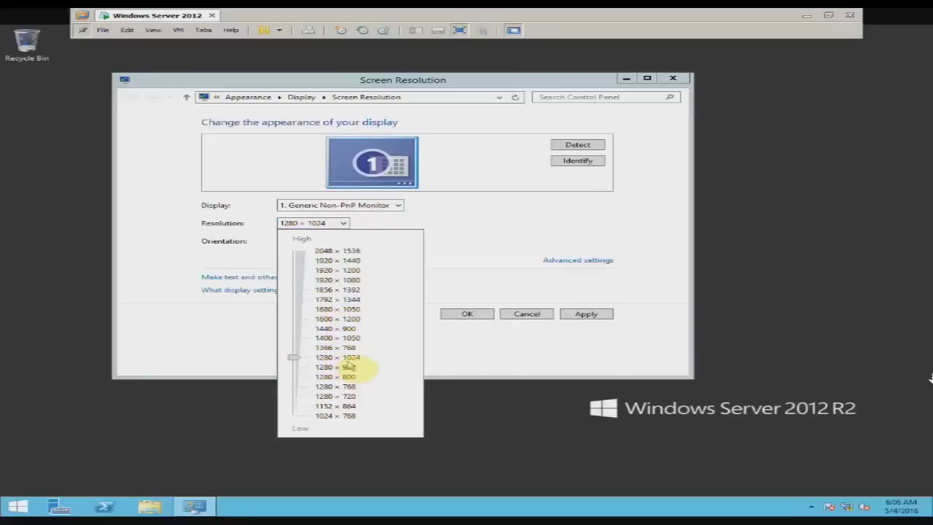
pyautogui.click(589, 315)
pyautogui.click(589, 315)
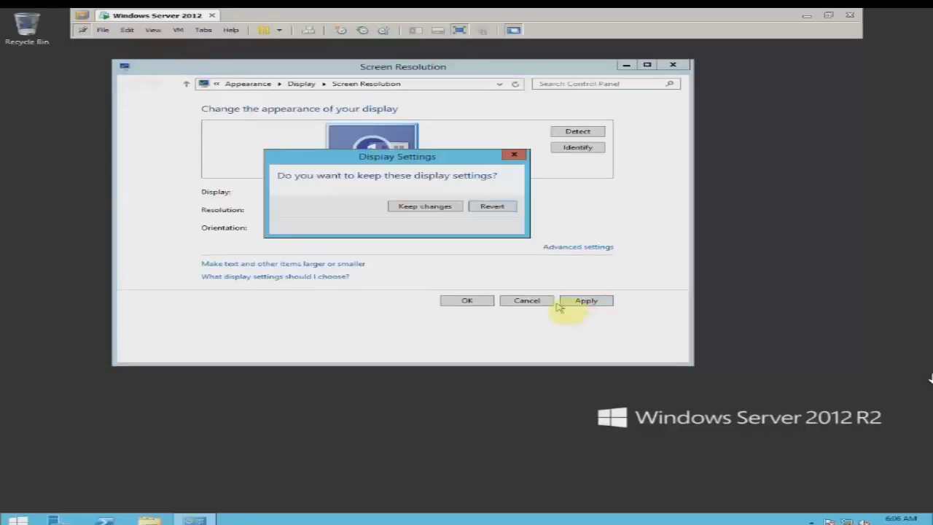
pyautogui.click(432, 208)
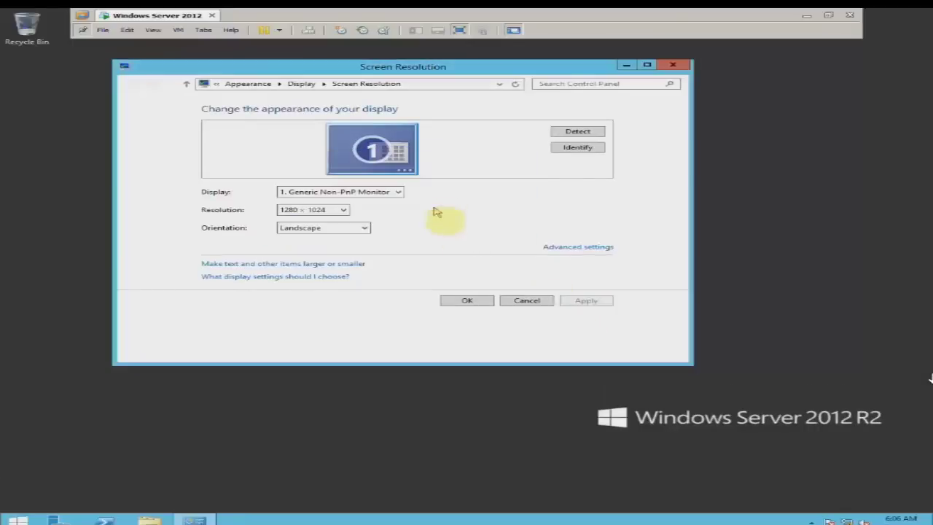
pyautogui.click(475, 299)
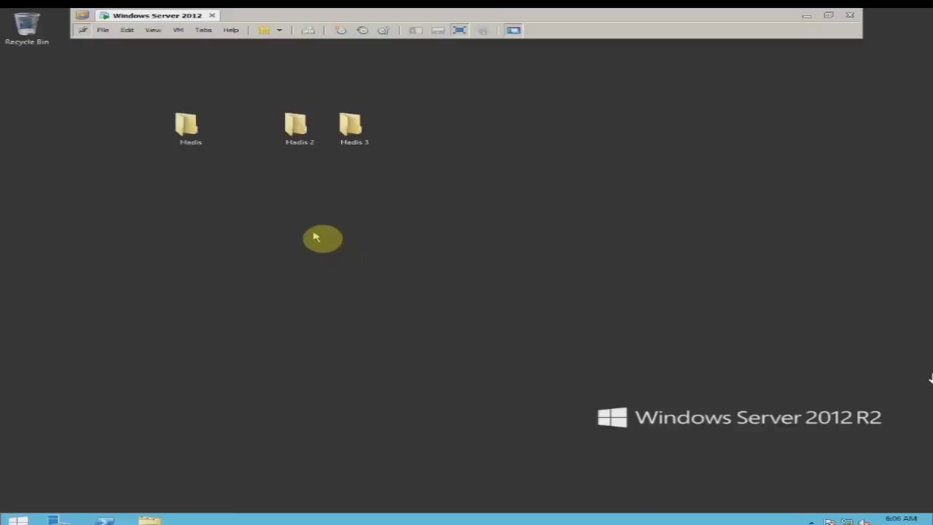
# Box-select the Hadis, Hadis 2 and Hadis 3 folders and permanently delete them with Shift+Delete.
pyautogui.moveTo(146, 98); pyautogui.dragTo(399, 131)
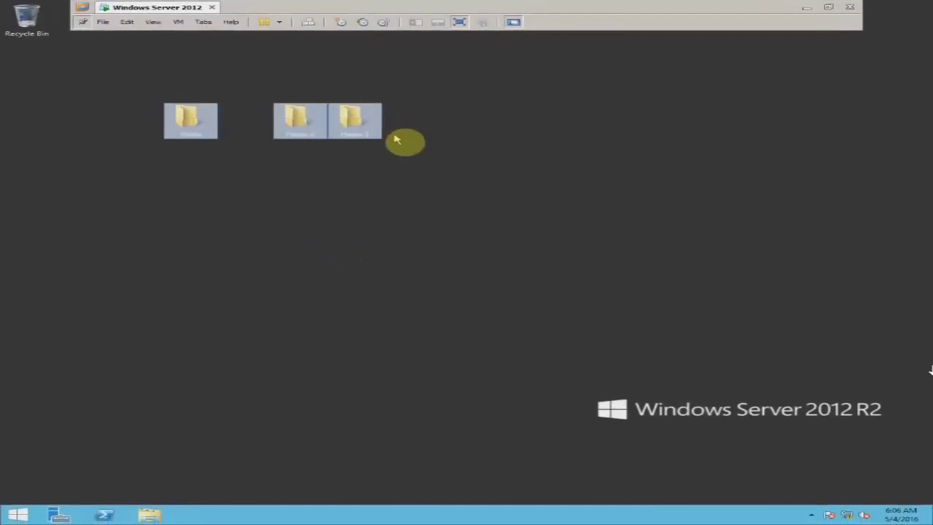
pyautogui.click(414, 183)
pyautogui.moveTo(222, 135); pyautogui.dragTo(384, 152)
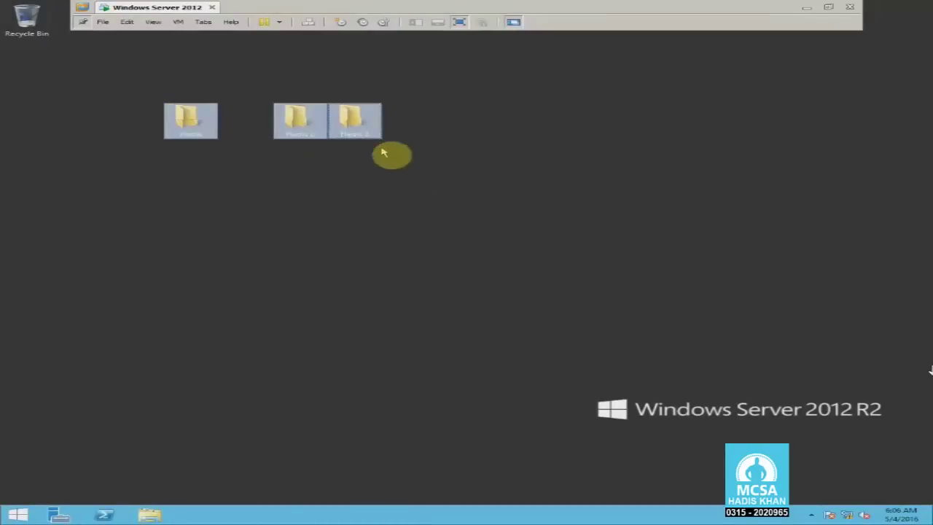
pyautogui.hotkey('shift', 'Delete')
pyautogui.press('Return')
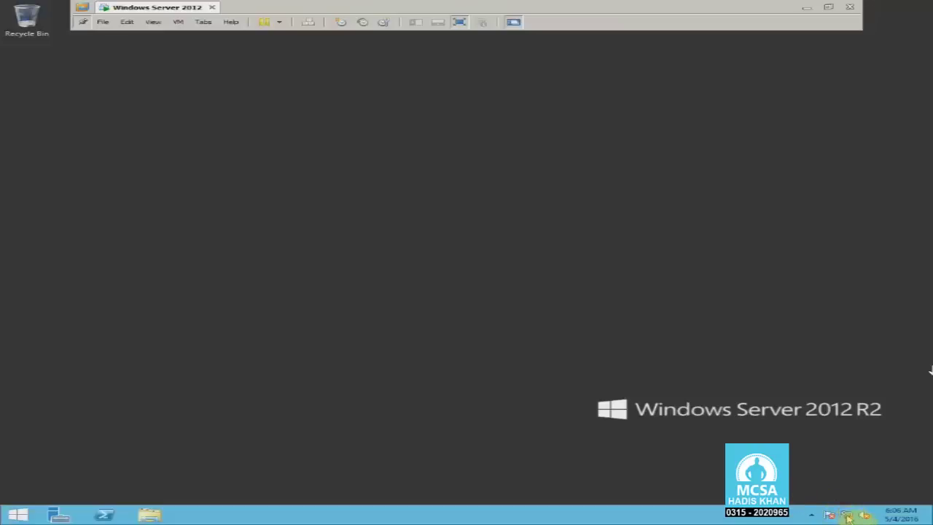
# Open Ethernet0's IPv4 properties via Network and Sharing Center's adapter settings.
pyautogui.rightClick(849, 516)
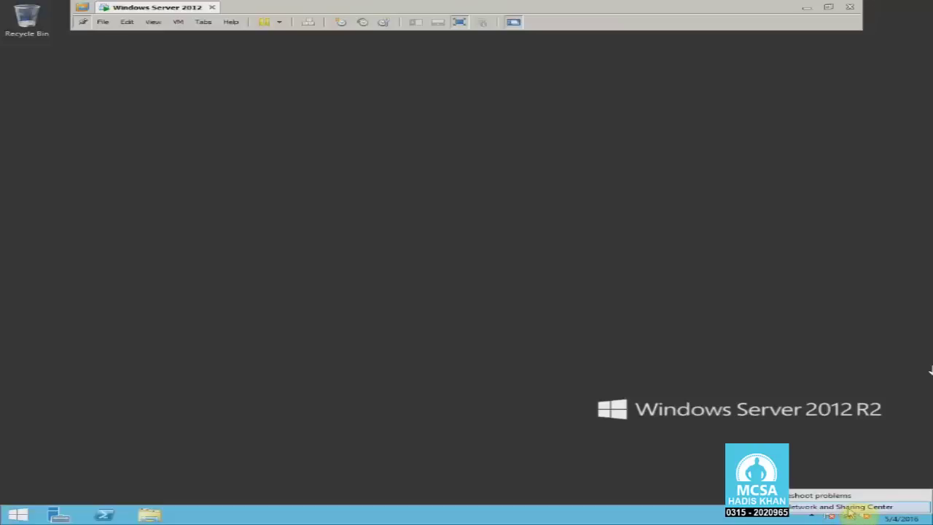
pyautogui.click(846, 507)
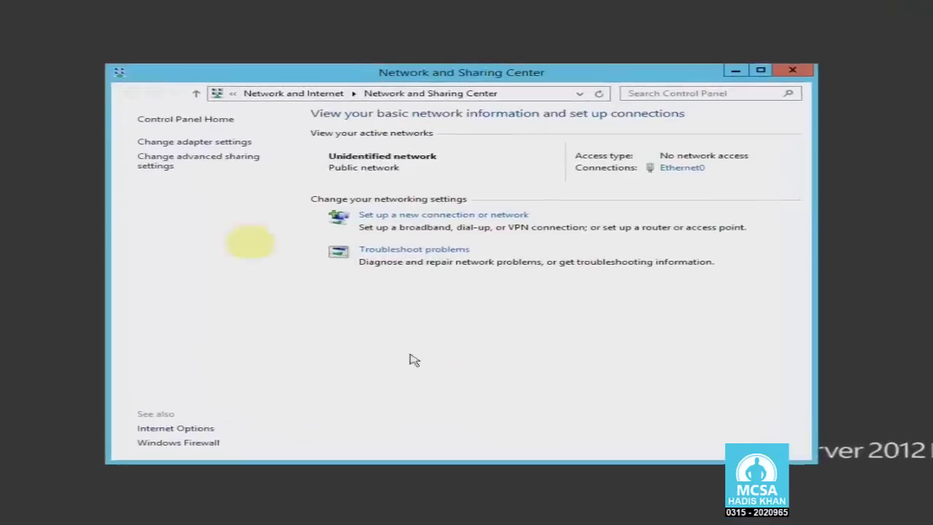
pyautogui.click(108, 126)
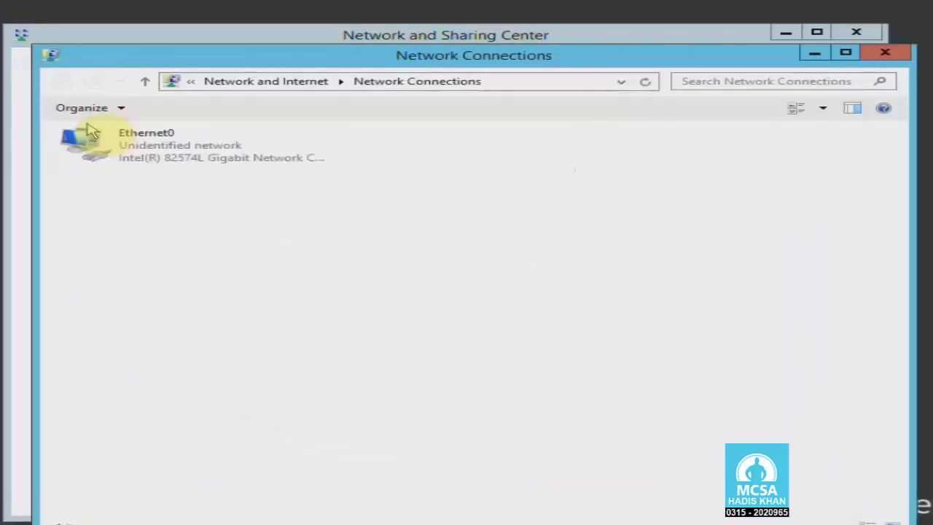
pyautogui.click(155, 154)
pyautogui.rightClick(156, 156)
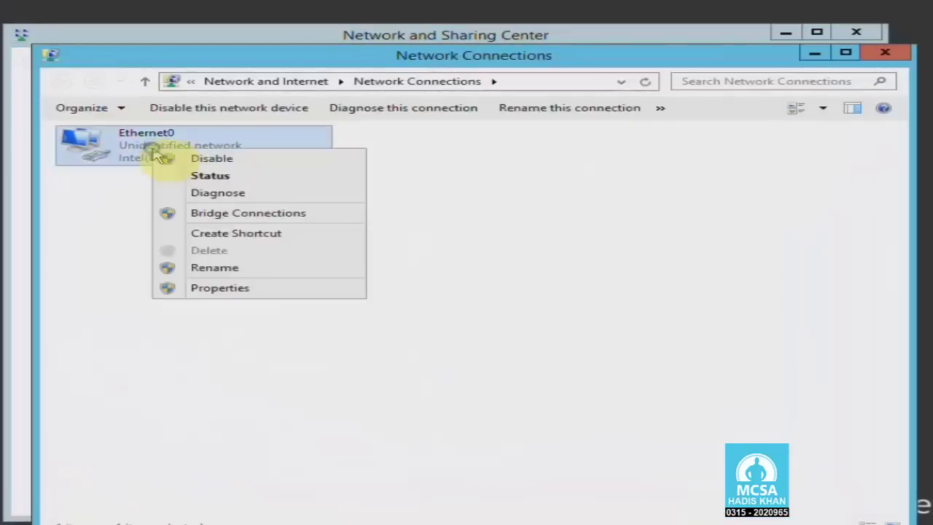
pyautogui.click(167, 175)
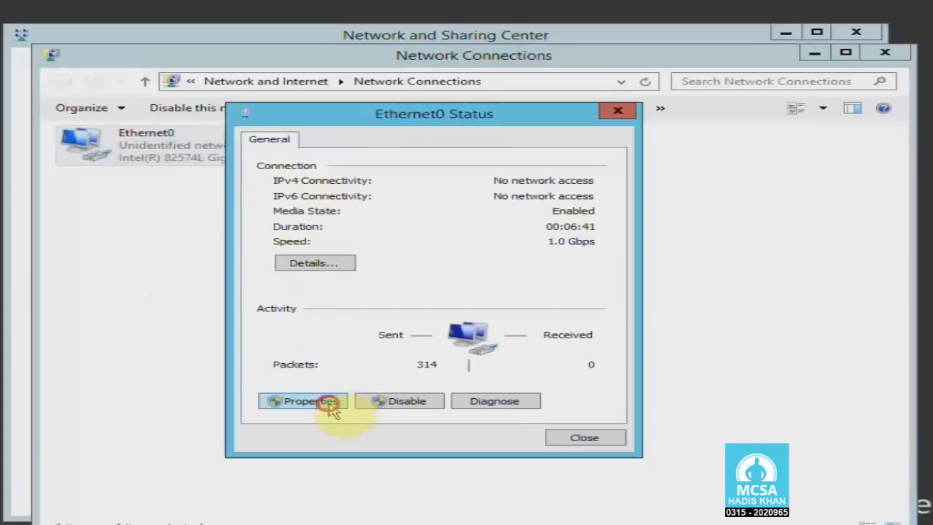
pyautogui.click(310, 401)
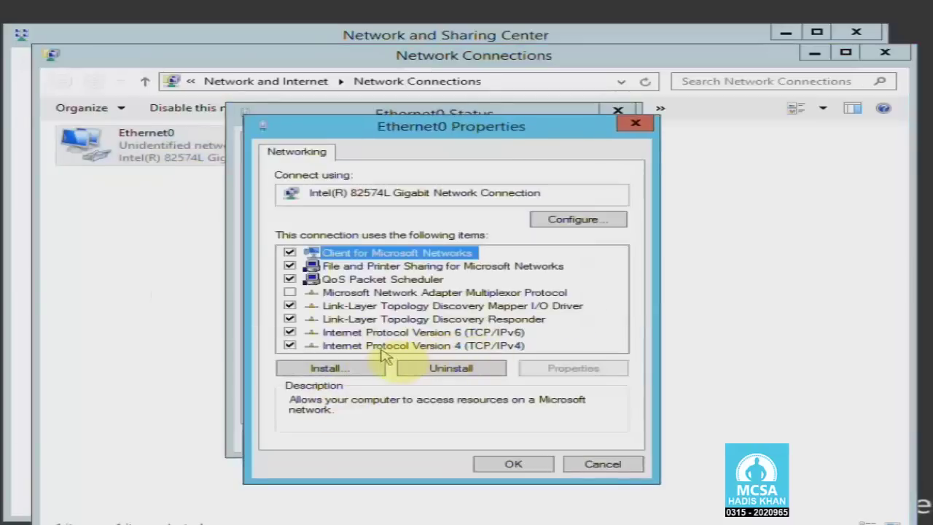
pyautogui.click(426, 347)
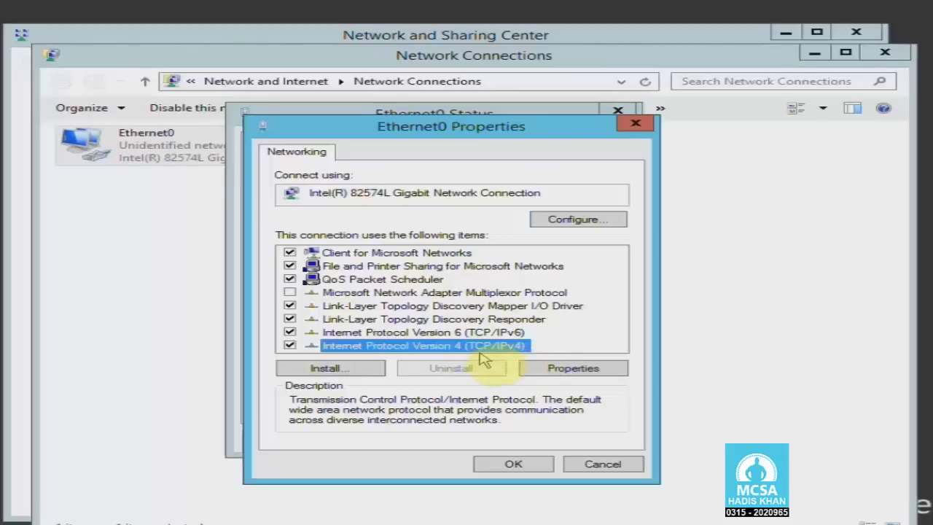
pyautogui.click(607, 370)
# Set static IP 10.0.0.10, mask 255.0.0.0 and preferred DNS 10.0.0.10, then save and close.
pyautogui.moveTo(538, 316); pyautogui.dragTo(622, 316)
pyautogui.click(642, 318)
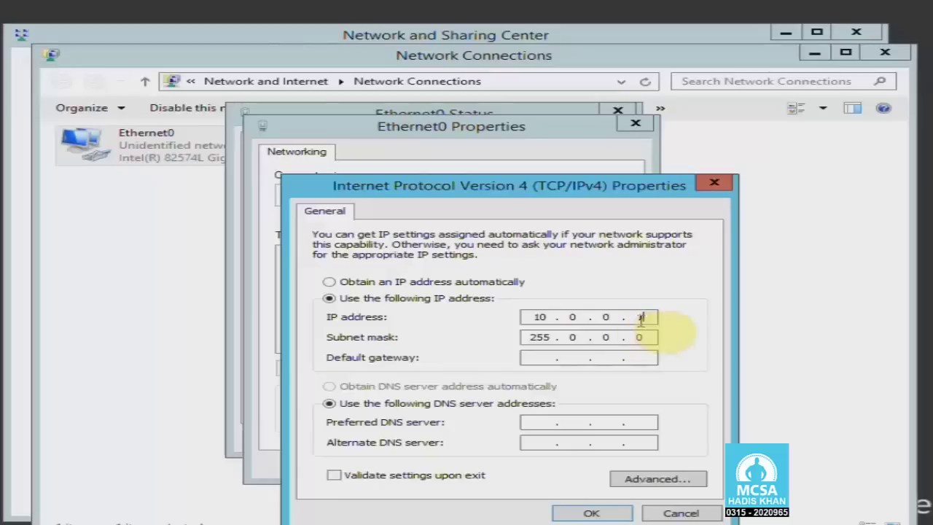
pyautogui.moveTo(489, 191); pyautogui.dragTo(487, 159)
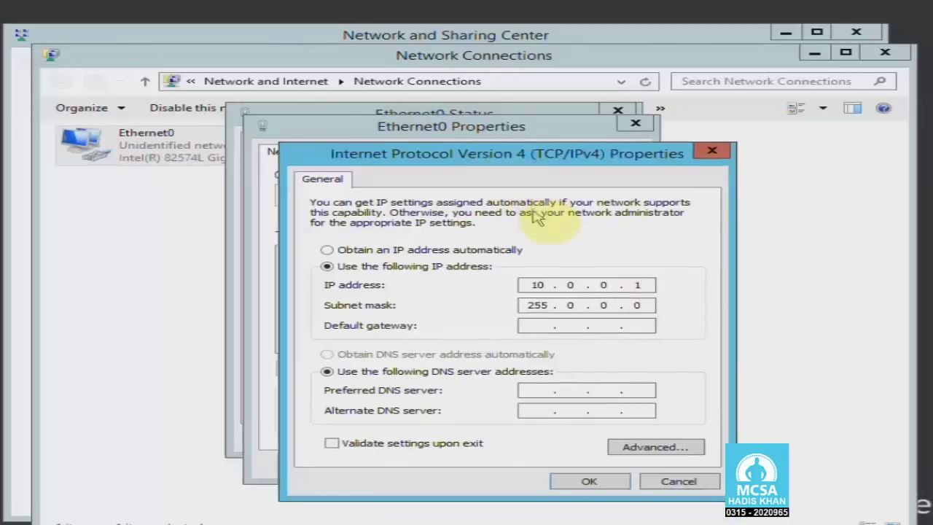
pyautogui.click(538, 390)
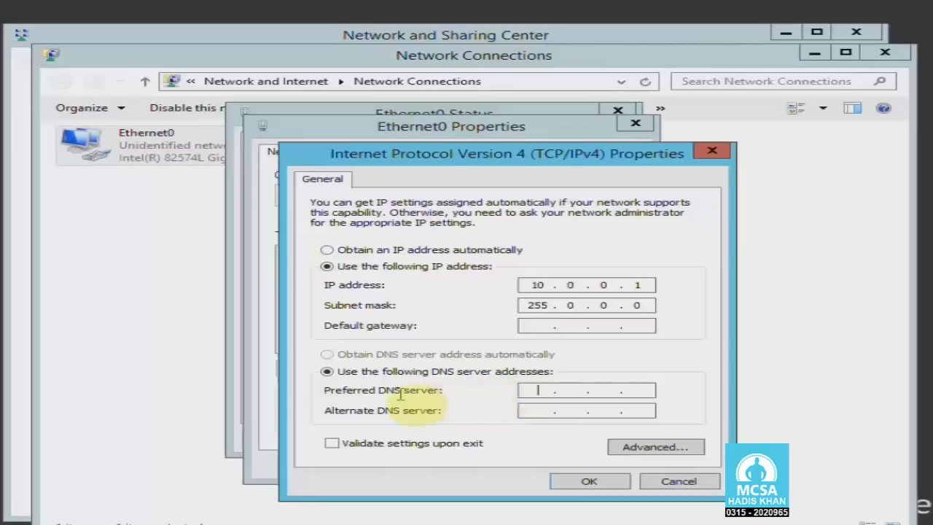
pyautogui.click(378, 392)
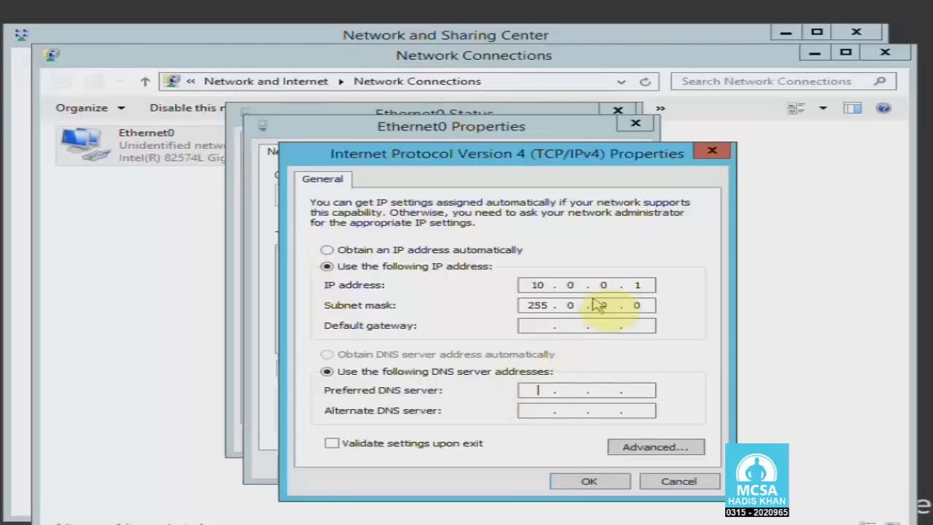
pyautogui.click(537, 388)
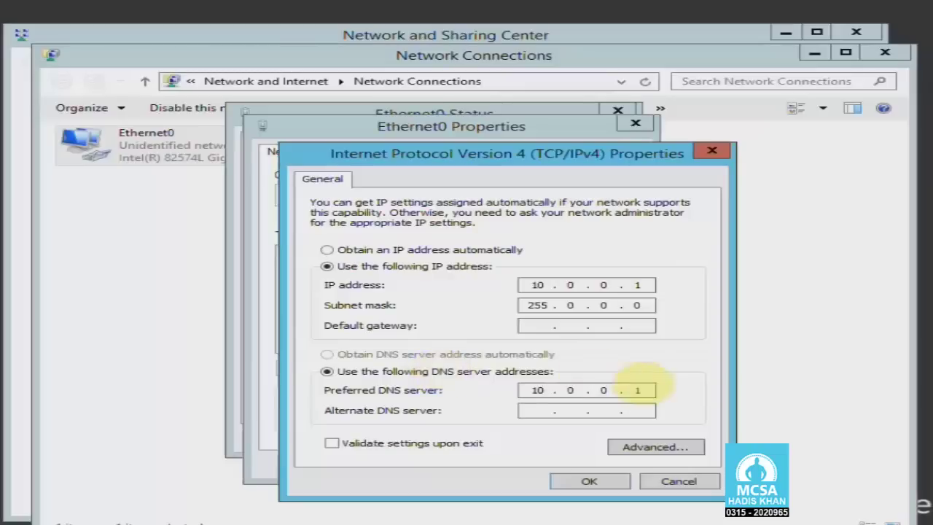
pyautogui.click(653, 286)
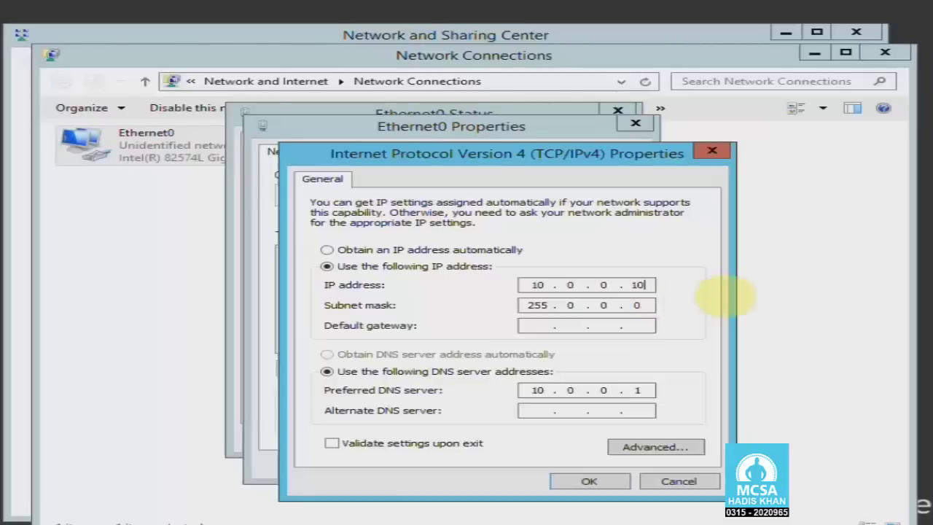
pyautogui.click(648, 391)
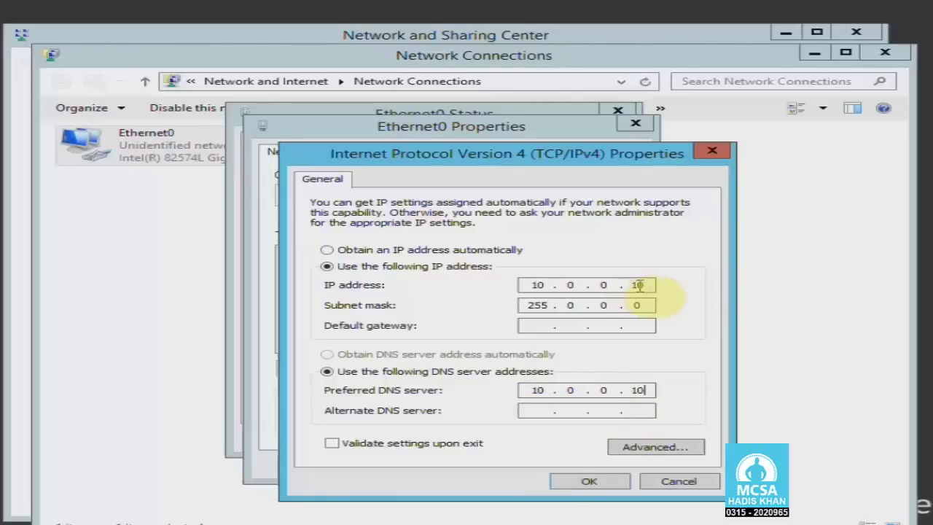
pyautogui.click(645, 390)
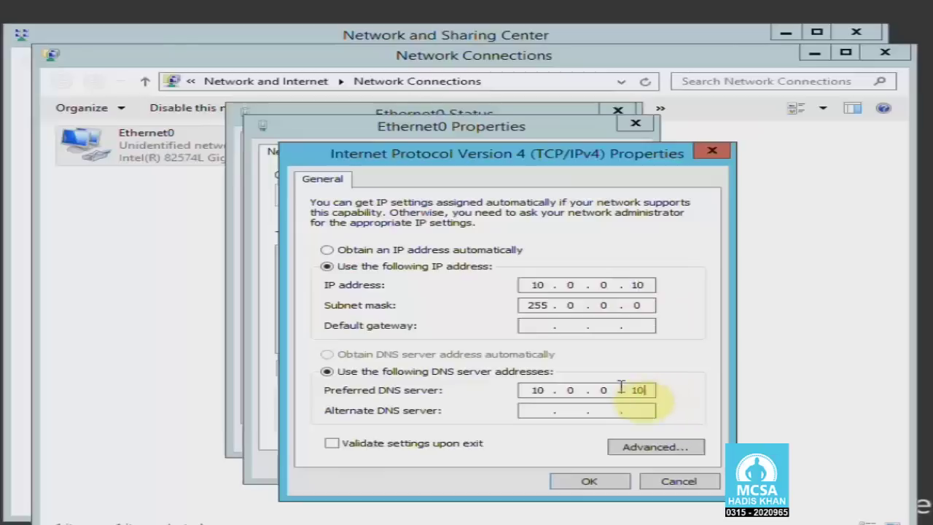
pyautogui.click(619, 483)
pyautogui.click(540, 467)
pyautogui.click(563, 440)
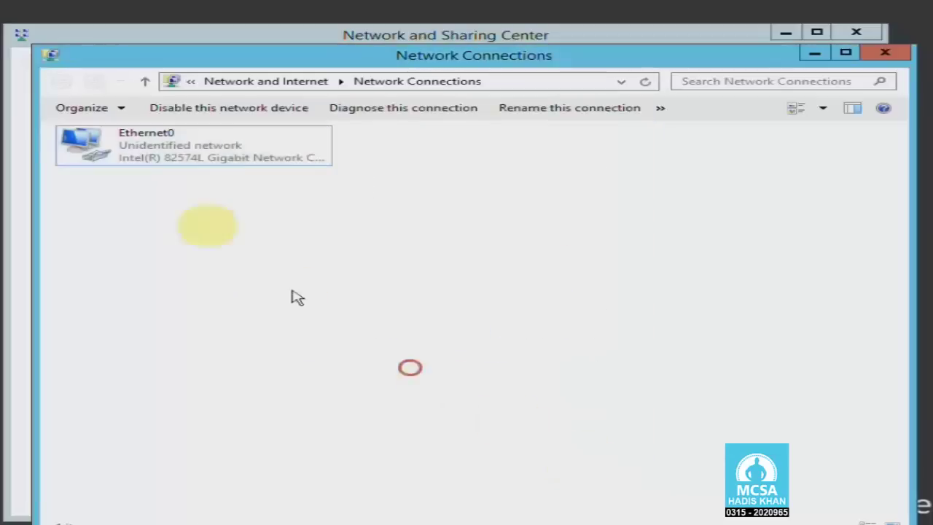
# Check the Ethernet0 connection details for its IPv4 address and IPv4 DNS server.
pyautogui.rightClick(179, 167)
pyautogui.click(202, 189)
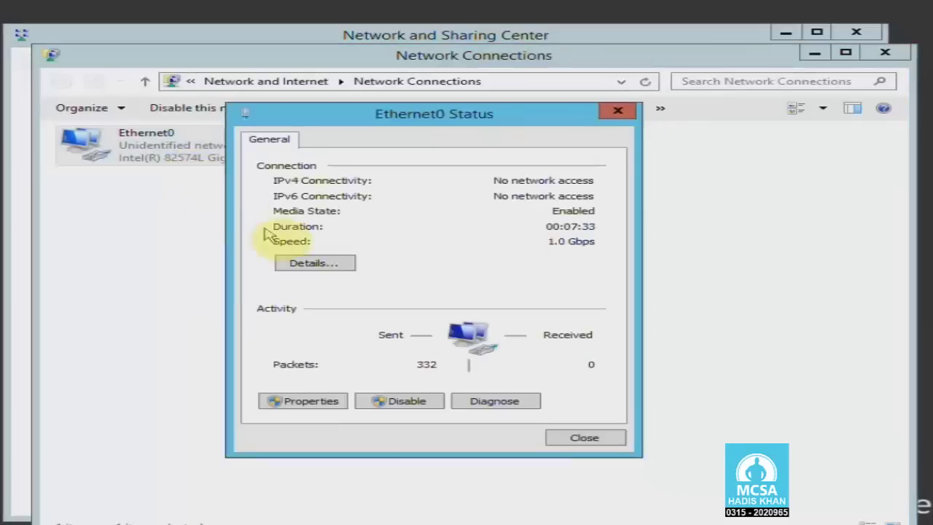
pyautogui.click(306, 264)
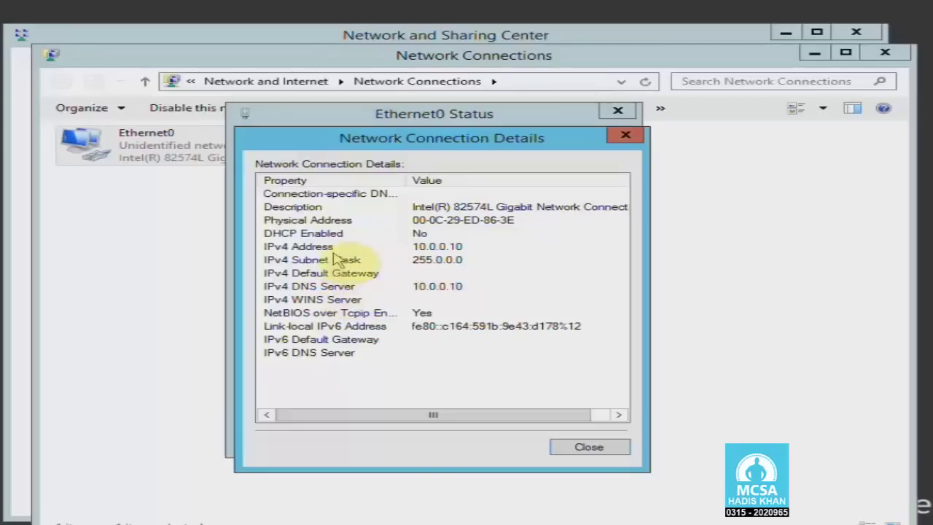
pyautogui.click(328, 247)
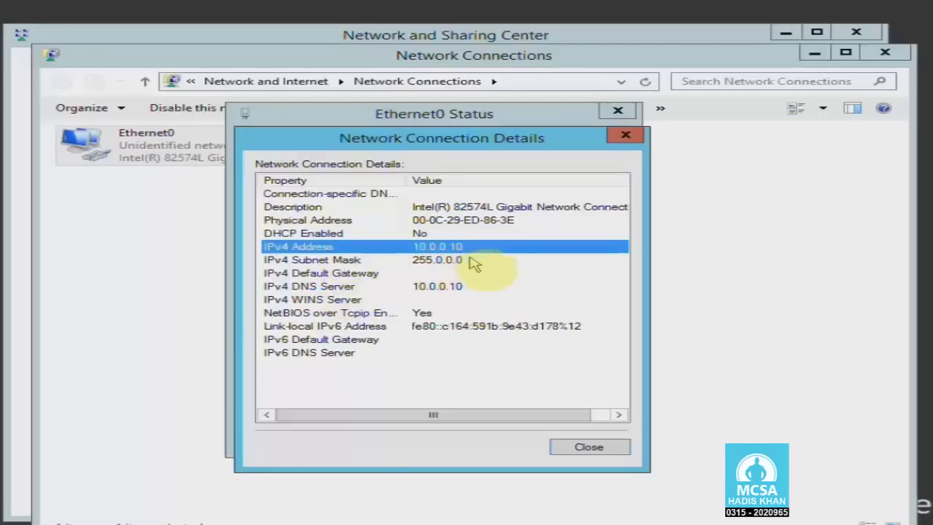
pyautogui.click(465, 289)
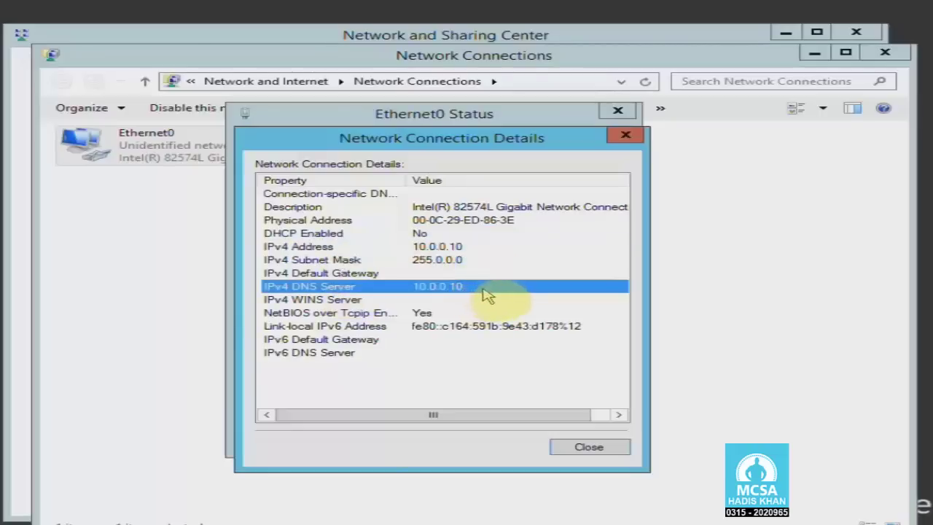
# Close Network Connection Details, Ethernet0 Status, Network Connections and Network and Sharing Center, then show the Start screen.
pyautogui.click(625, 135)
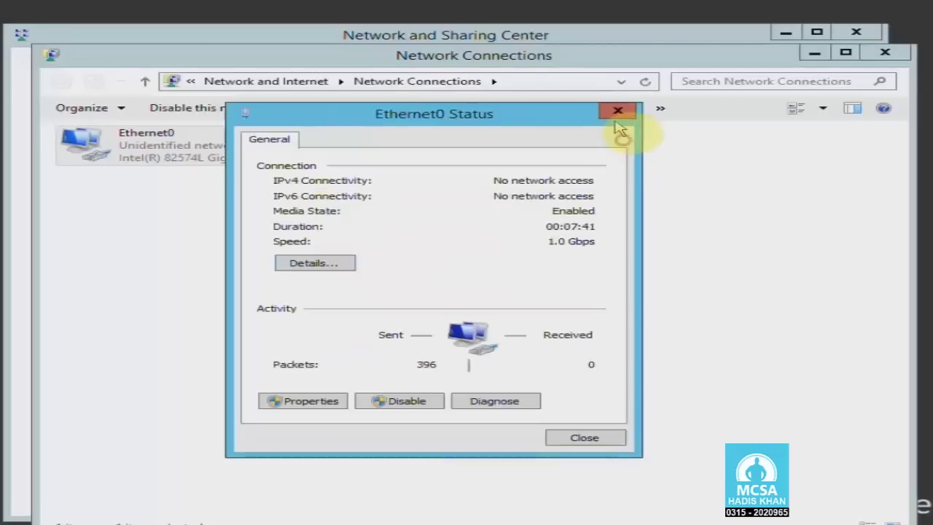
pyautogui.click(618, 117)
pyautogui.click(885, 53)
pyautogui.click(856, 32)
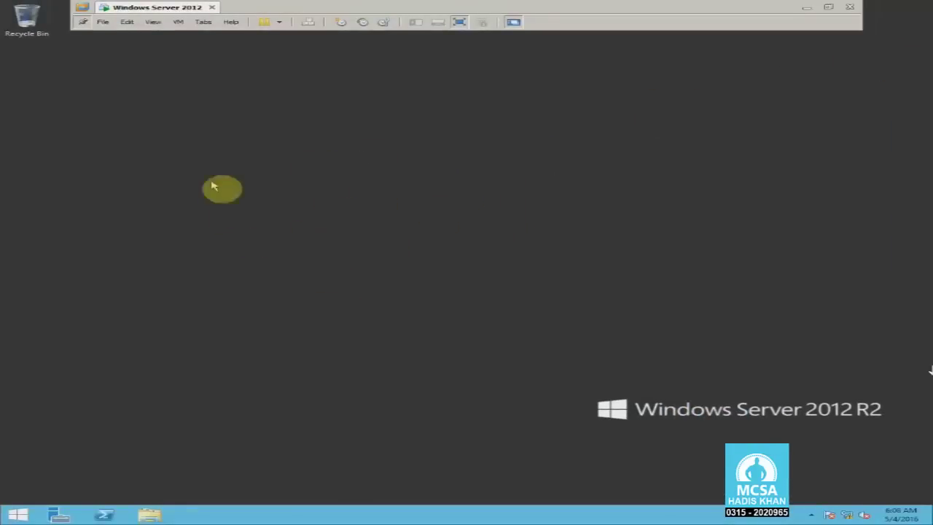
pyautogui.click(285, 214)
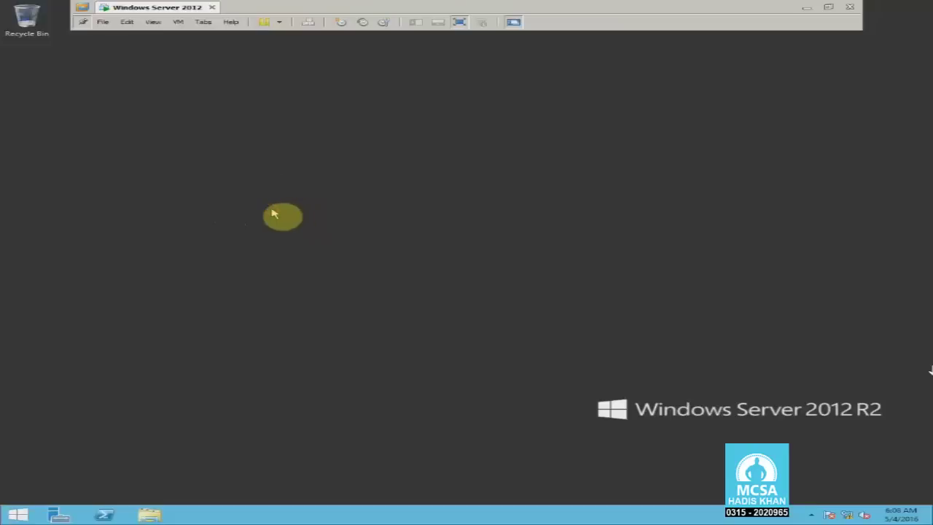
pyautogui.press('super')
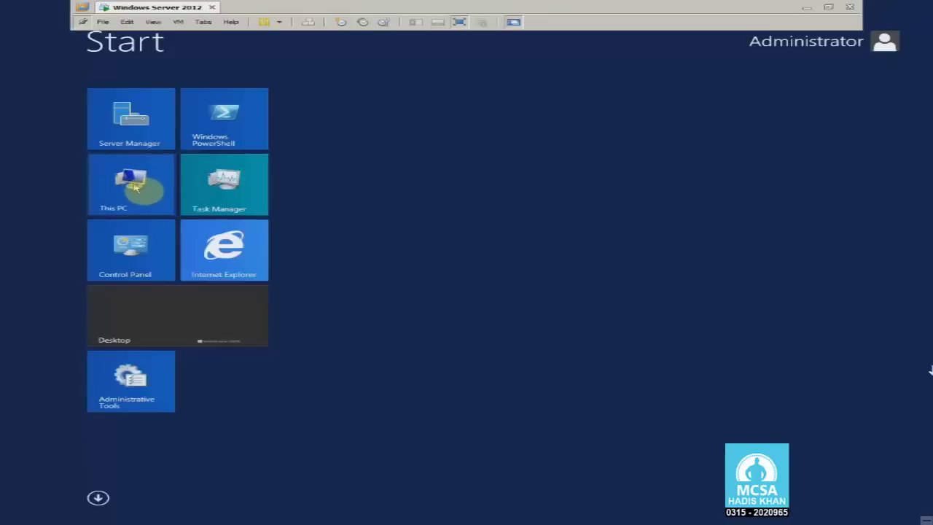
# Rename the computer to Ser1 through This PC's system properties and restart the server.
pyautogui.rightClick(135, 187)
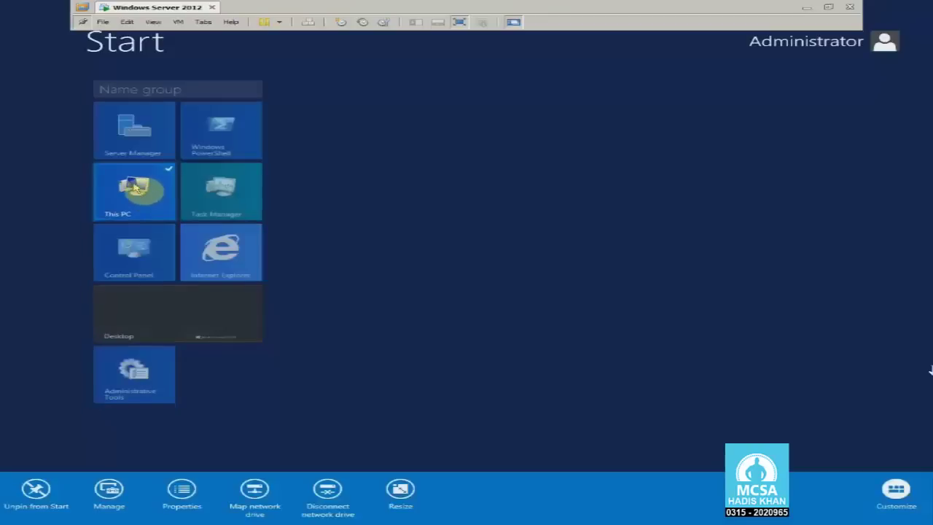
pyautogui.click(184, 493)
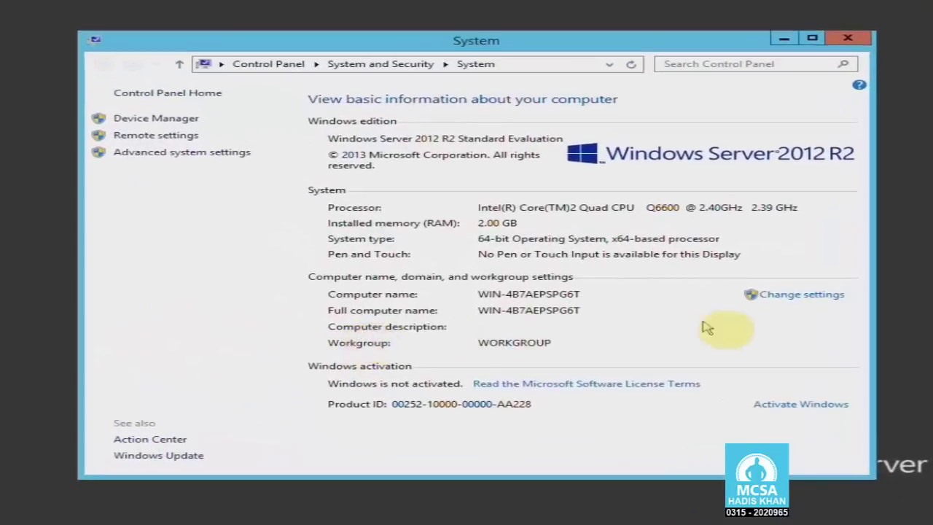
pyautogui.click(791, 296)
pyautogui.click(349, 202)
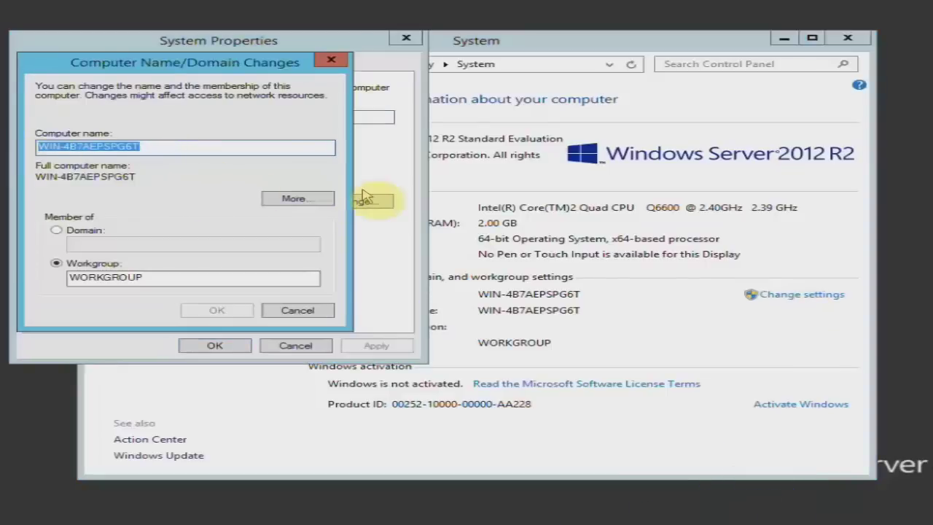
pyautogui.write('Ser1')
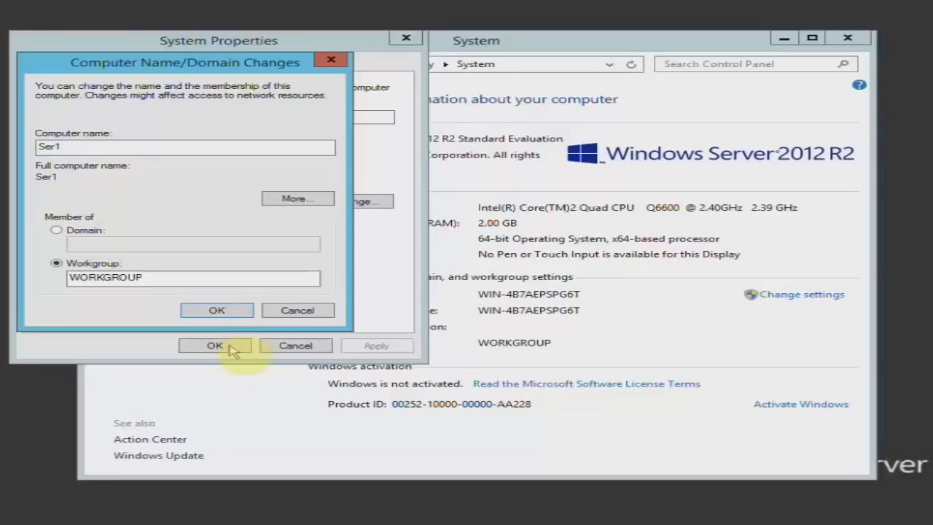
pyautogui.click(211, 304)
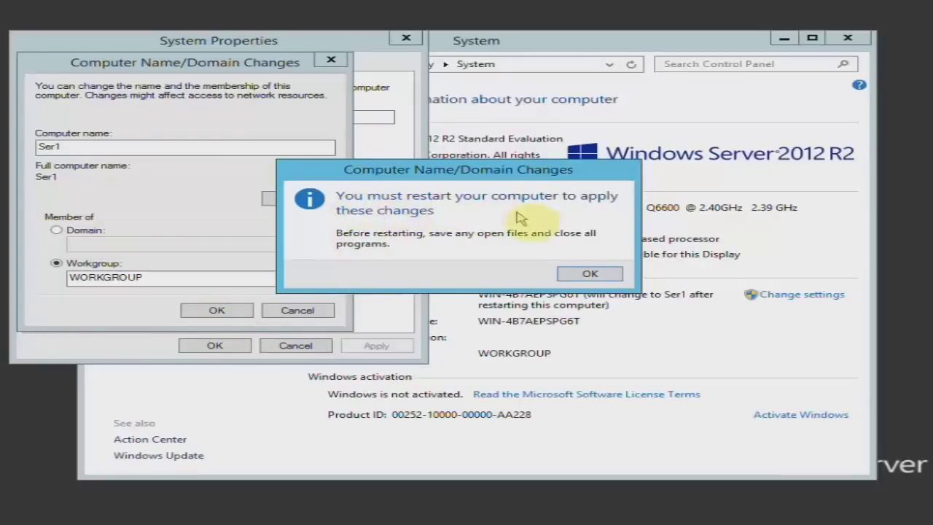
pyautogui.click(590, 273)
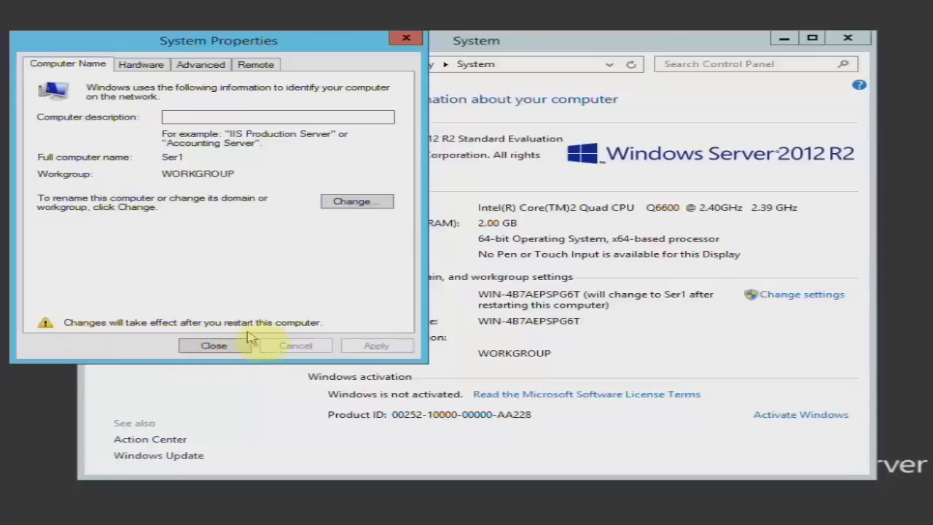
pyautogui.click(232, 345)
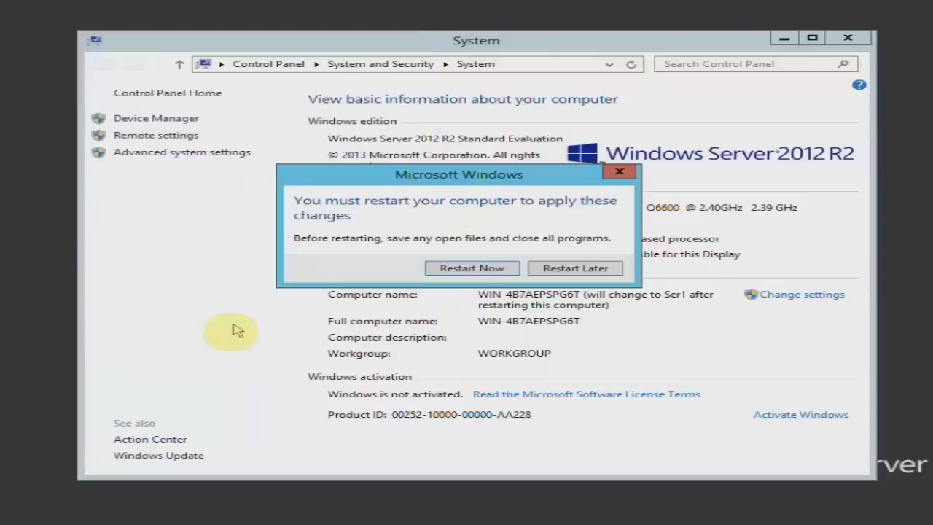
pyautogui.click(471, 270)
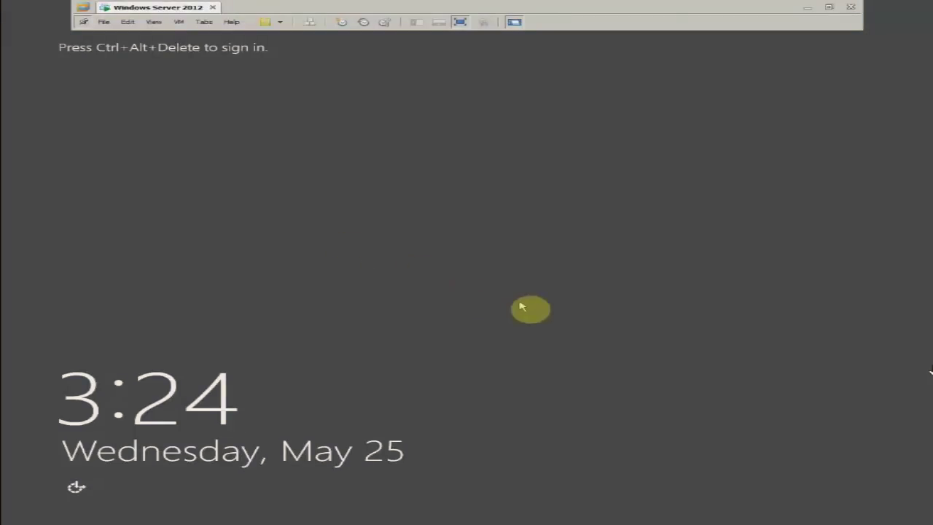
# Sign in to the restarted server as Administrator with the account password.
pyautogui.press('ctrl+alt+Insert')
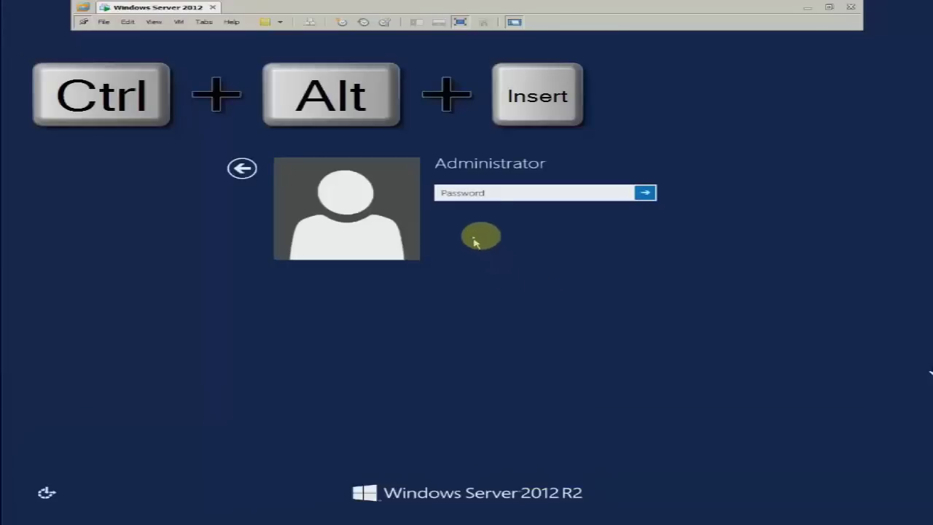
pyautogui.click(459, 192)
pyautogui.write('Win2012')
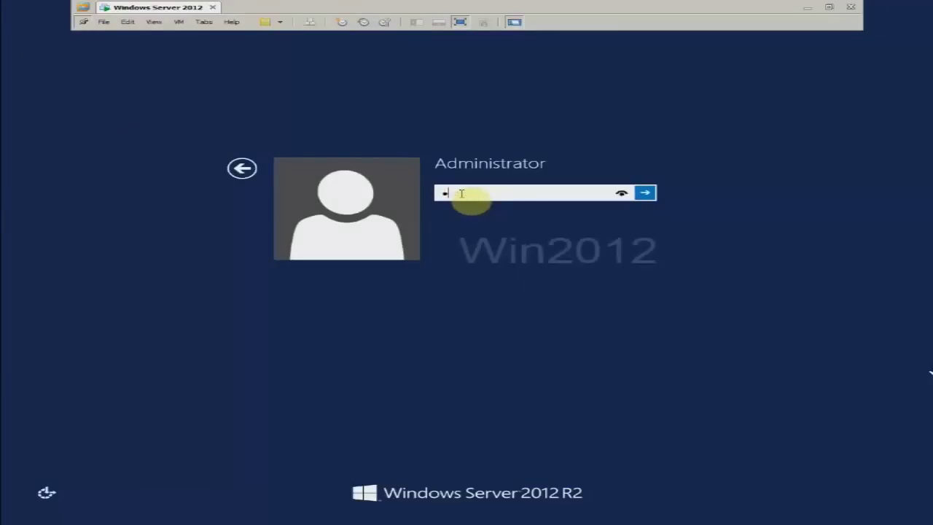
pyautogui.press('Return')
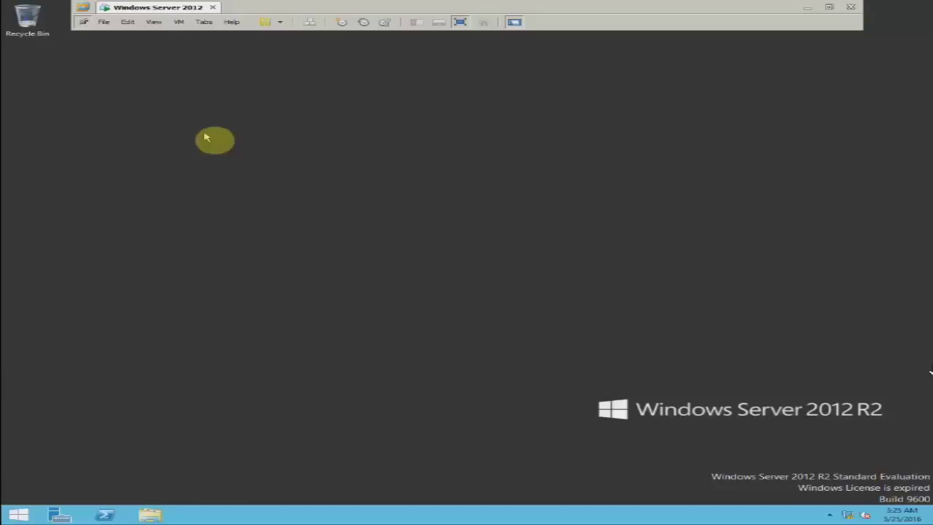
pyautogui.click(177, 31)
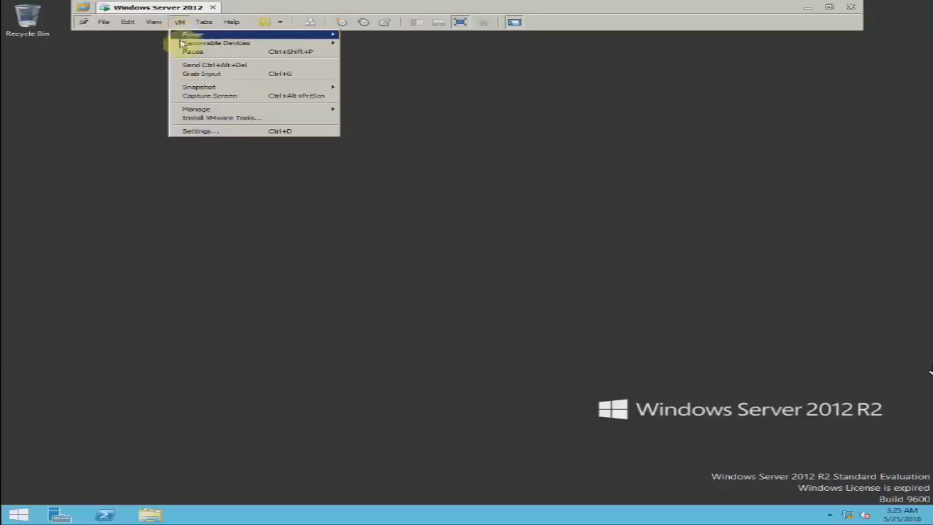
# Open the Snapshot Manager from the VM's snapshot menu.
pyautogui.moveTo(211, 90)
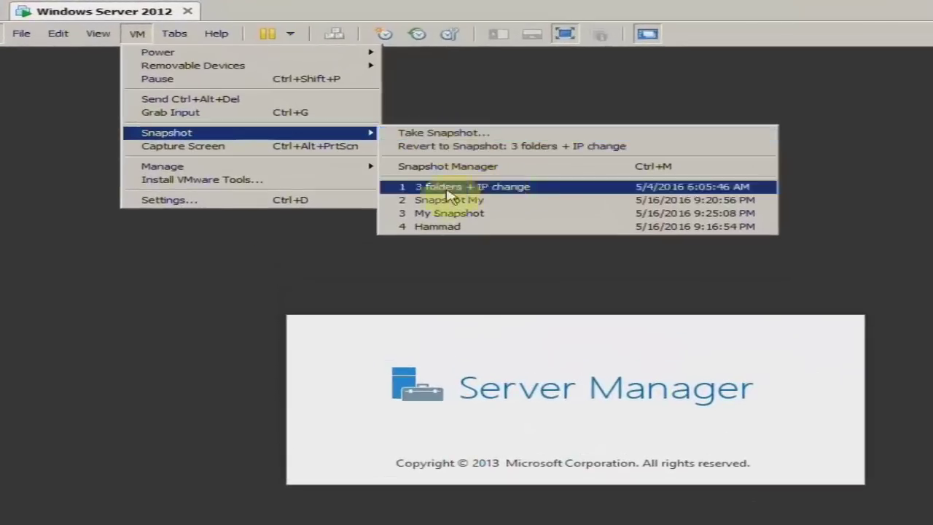
pyautogui.click(73, 281)
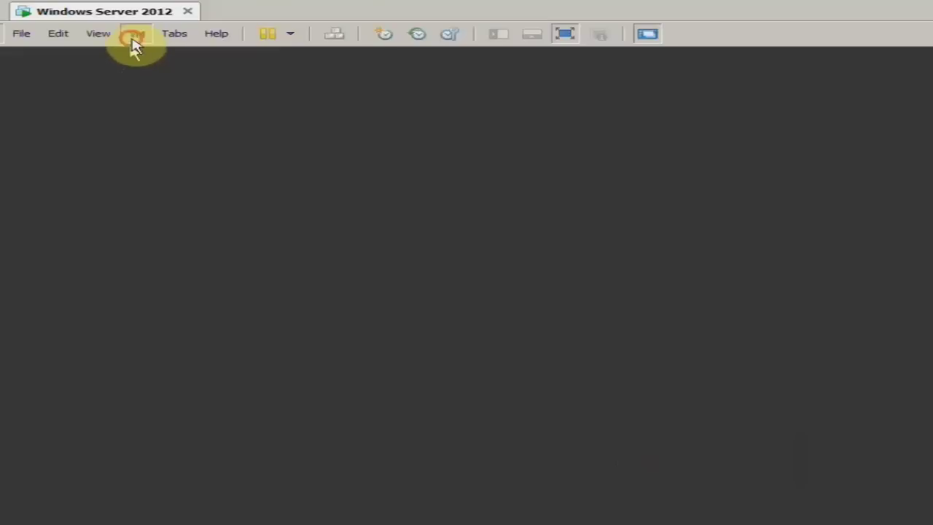
pyautogui.click(133, 37)
pyautogui.moveTo(201, 134)
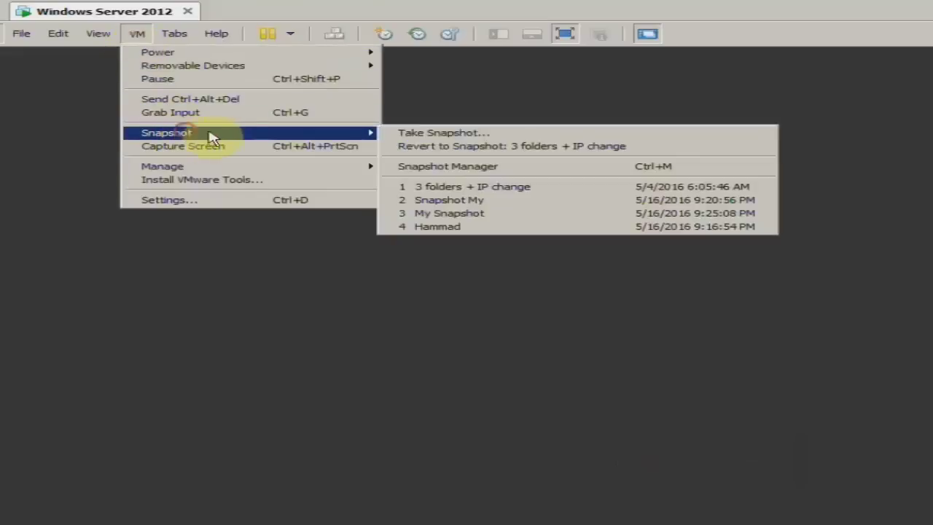
pyautogui.click(495, 190)
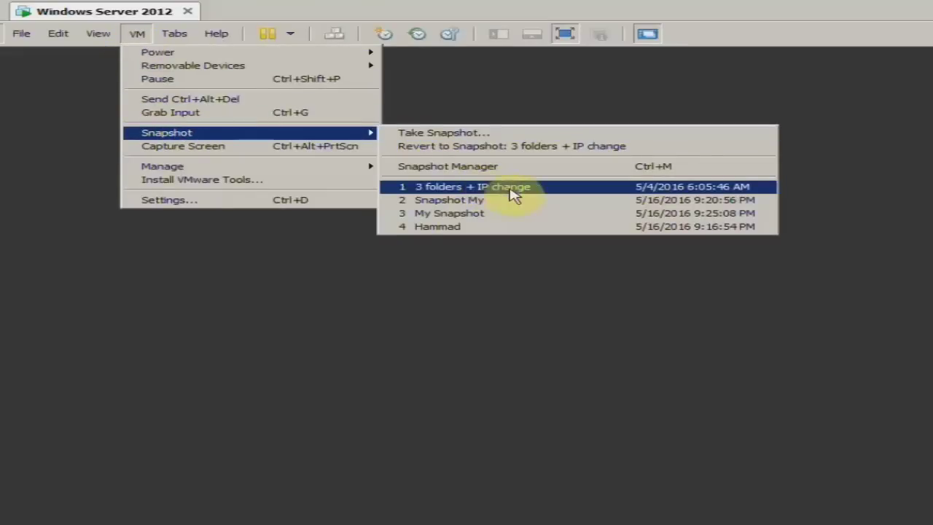
pyautogui.click(495, 169)
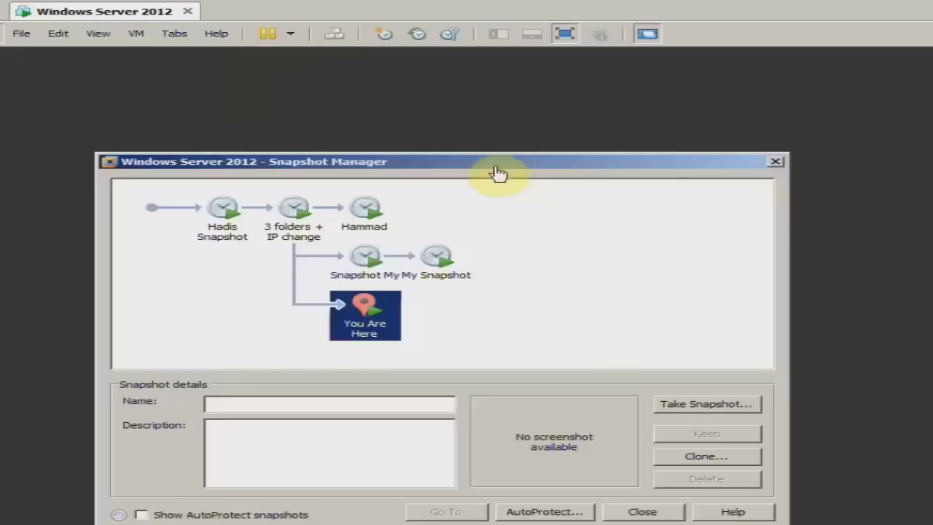
# Delete the oldest snapshot, the one after '3 folders + IP change', and 'Snapshot My'.
pyautogui.click(232, 238)
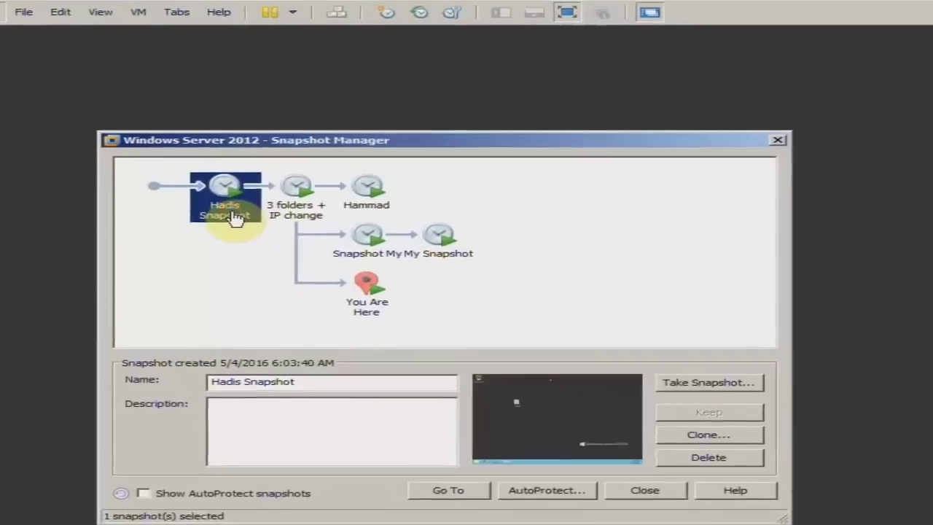
pyautogui.click(717, 464)
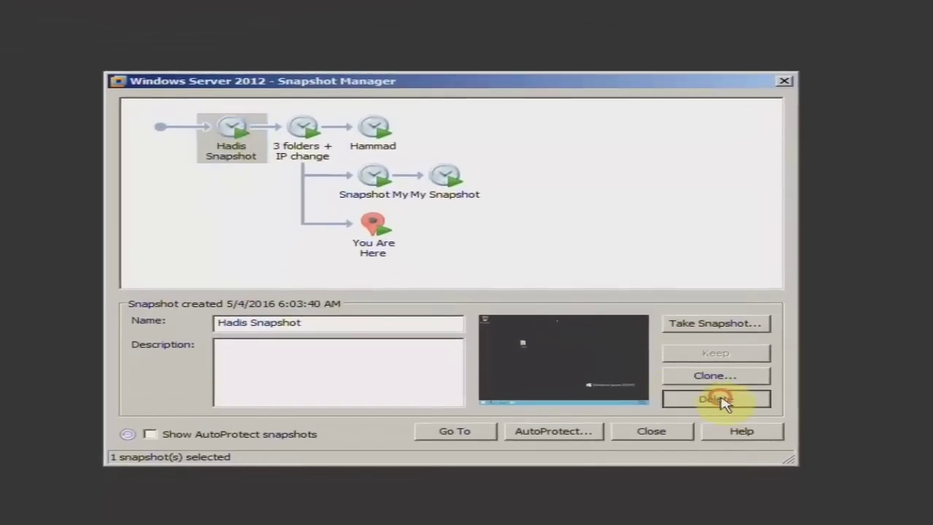
pyautogui.click(486, 304)
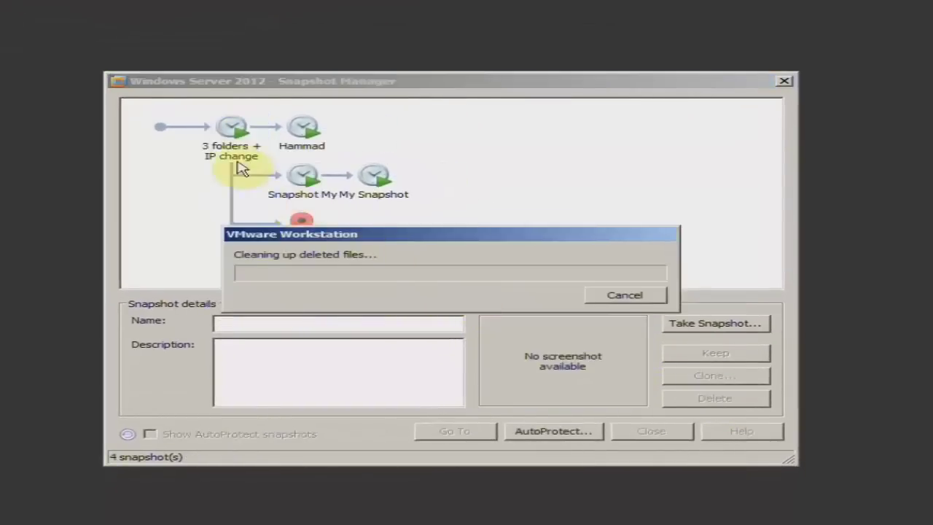
pyautogui.moveTo(379, 235); pyautogui.dragTo(423, 279)
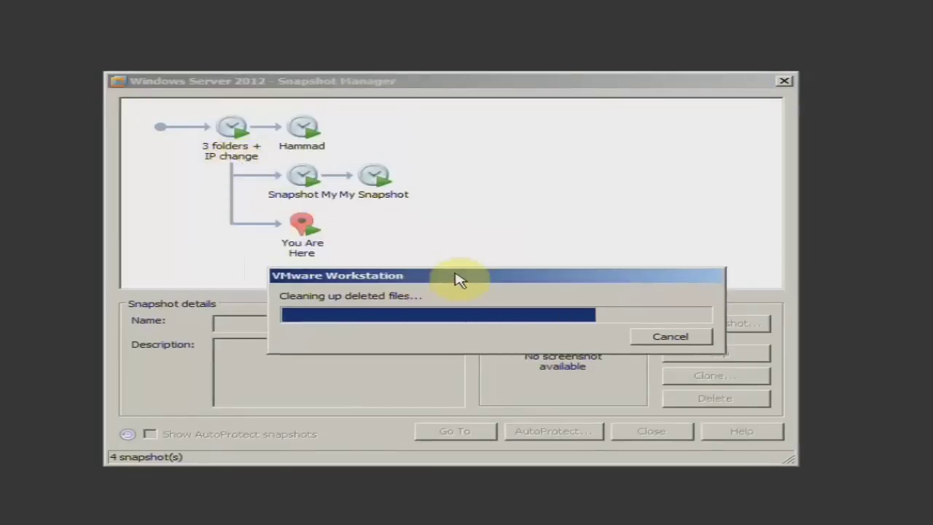
pyautogui.click(246, 150)
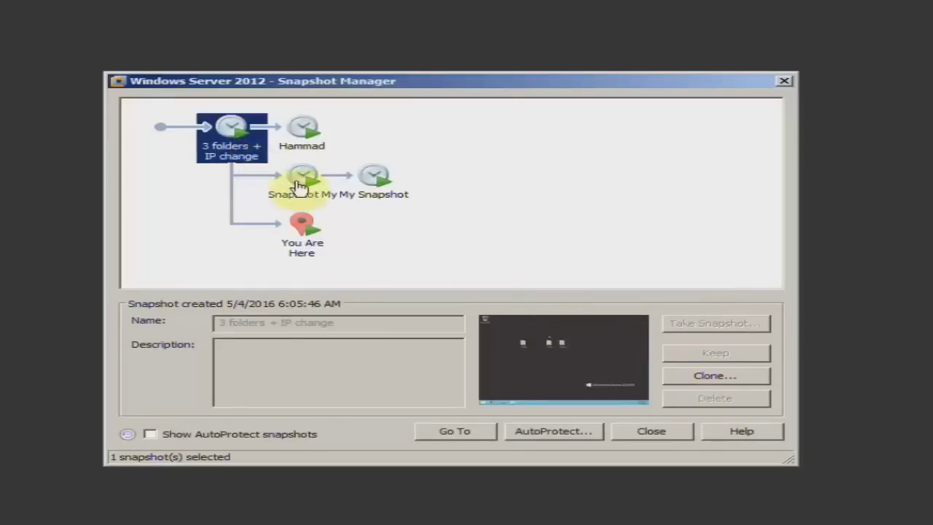
pyautogui.click(304, 143)
pyautogui.click(696, 400)
pyautogui.click(475, 306)
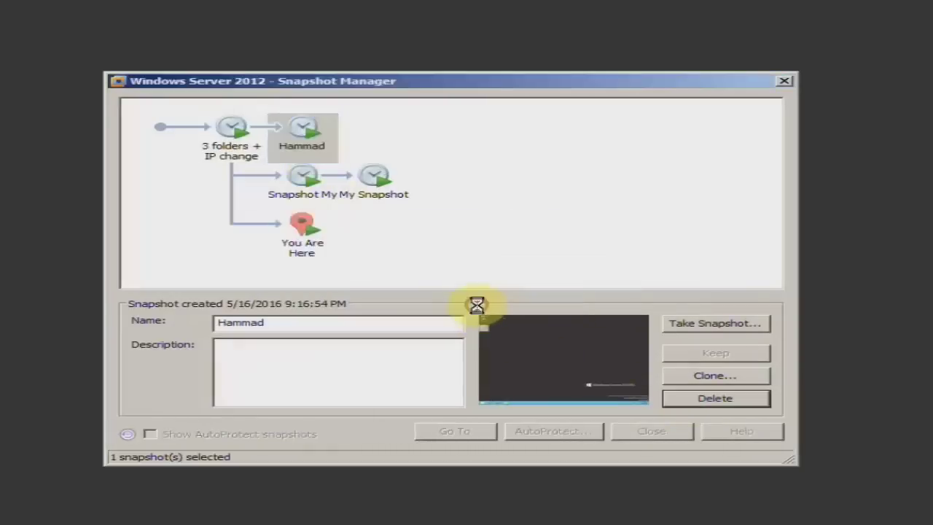
pyautogui.click(299, 145)
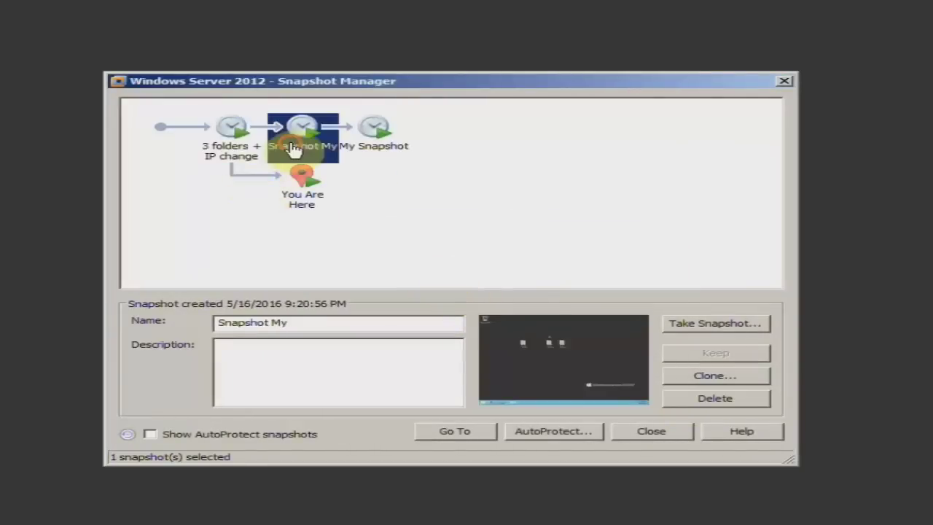
pyautogui.click(697, 402)
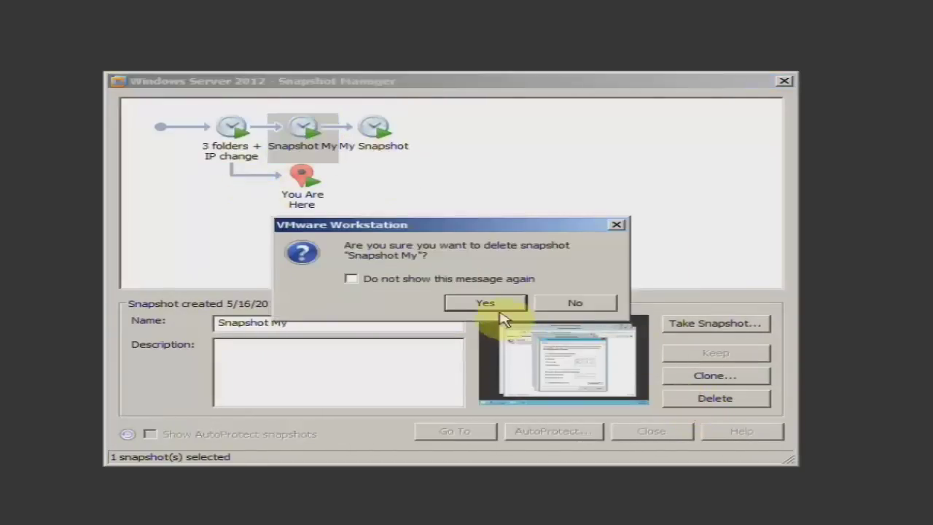
pyautogui.click(478, 305)
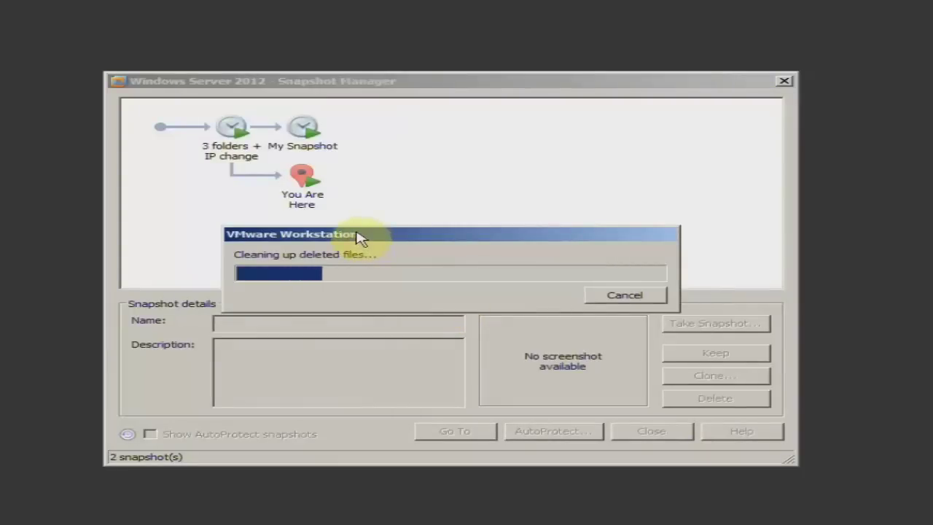
pyautogui.moveTo(358, 235); pyautogui.dragTo(366, 242)
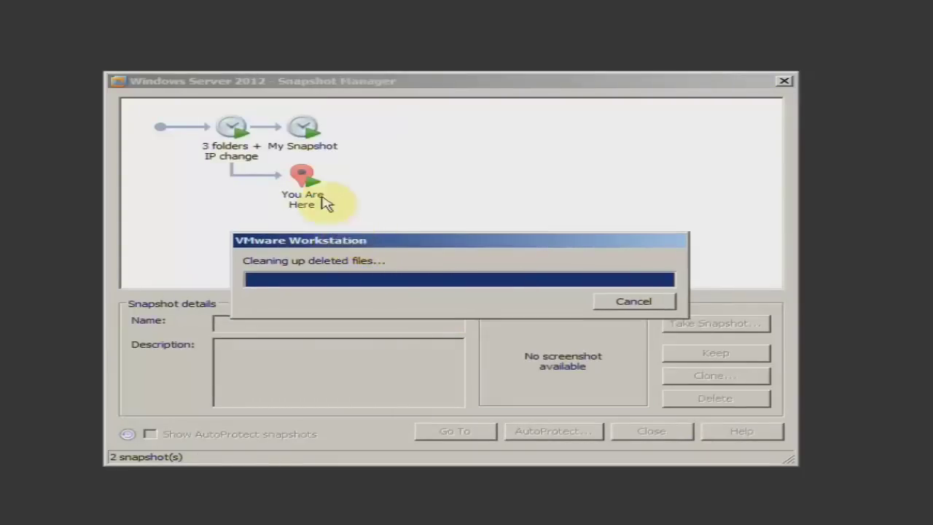
# Delete the '3 folders + IP change' and 'My Snapshot' snapshots, then close Snapshot Manager.
pyautogui.click(305, 145)
pyautogui.click(232, 131)
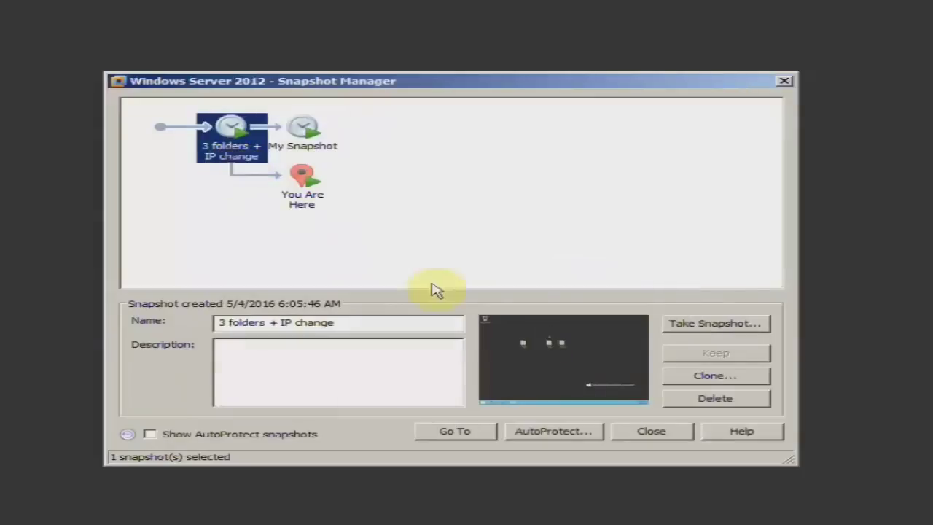
pyautogui.click(700, 398)
pyautogui.click(486, 305)
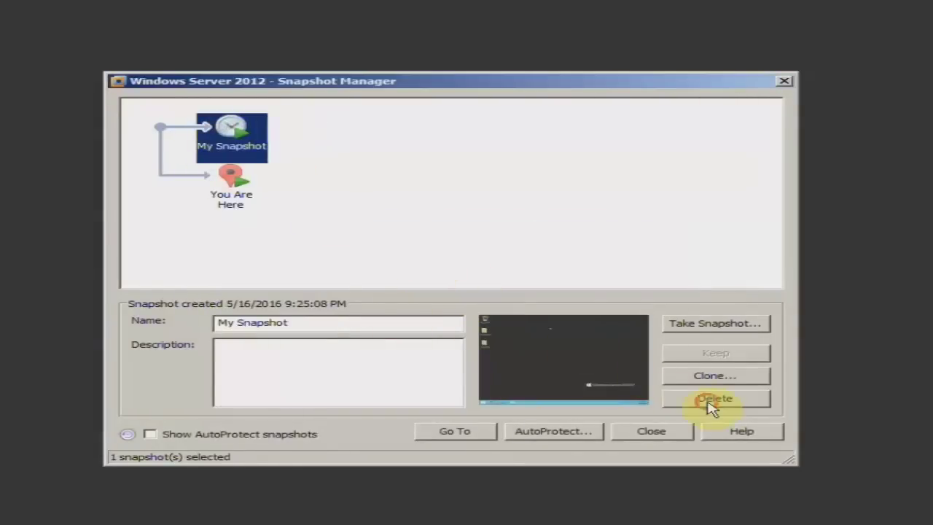
pyautogui.click(711, 400)
pyautogui.click(486, 306)
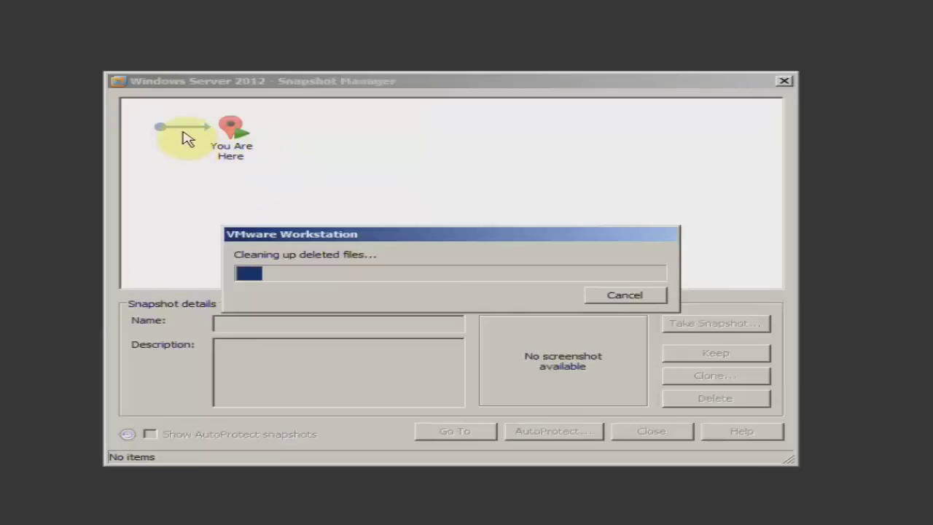
pyautogui.moveTo(441, 239); pyautogui.dragTo(492, 202)
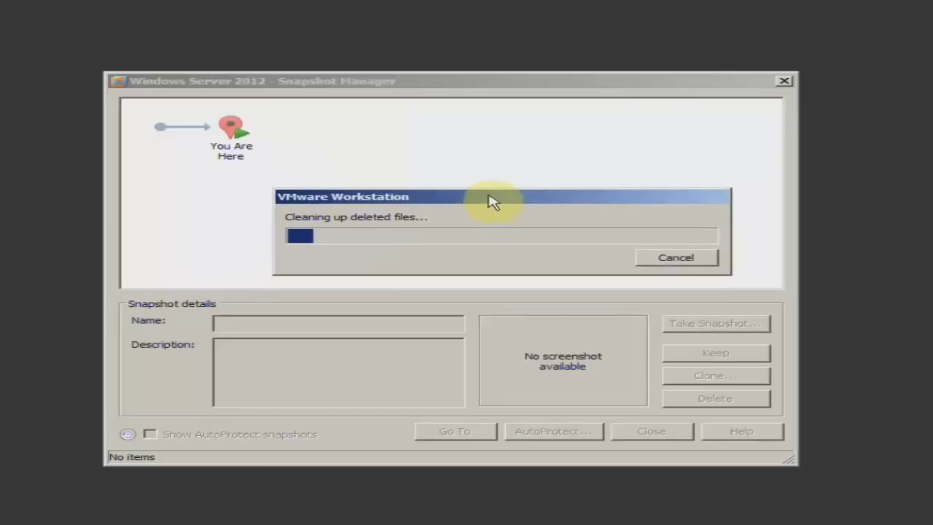
pyautogui.click(636, 431)
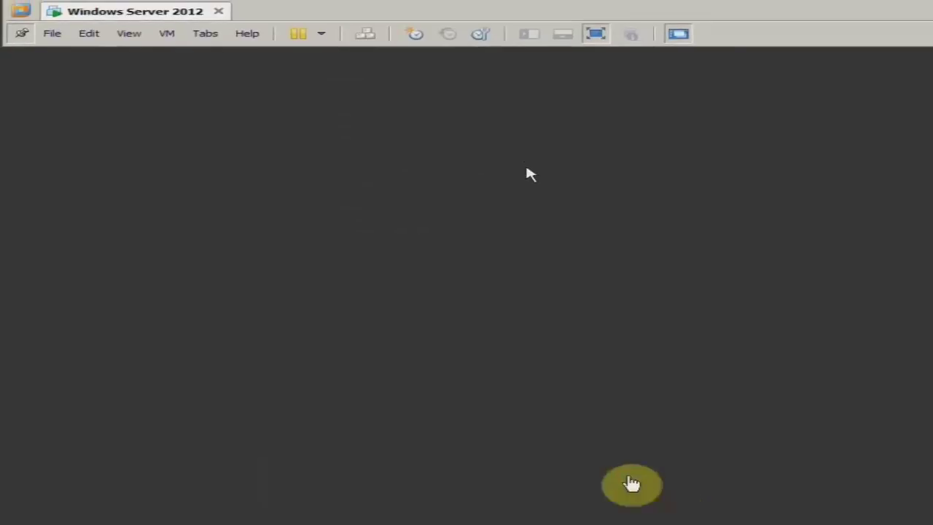
# Take a snapshot named Fresh described 'Ser1 with IP 10.0.0.10'.
pyautogui.click(167, 33)
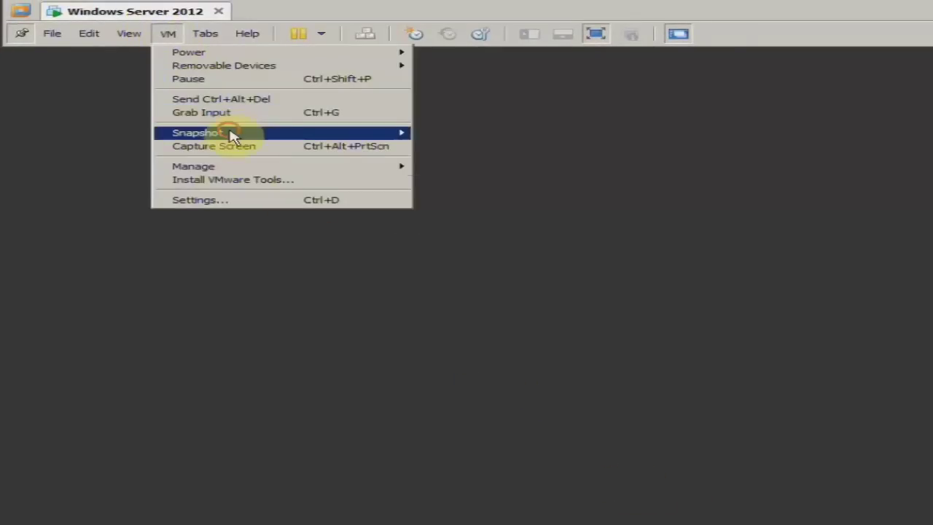
pyautogui.moveTo(302, 136)
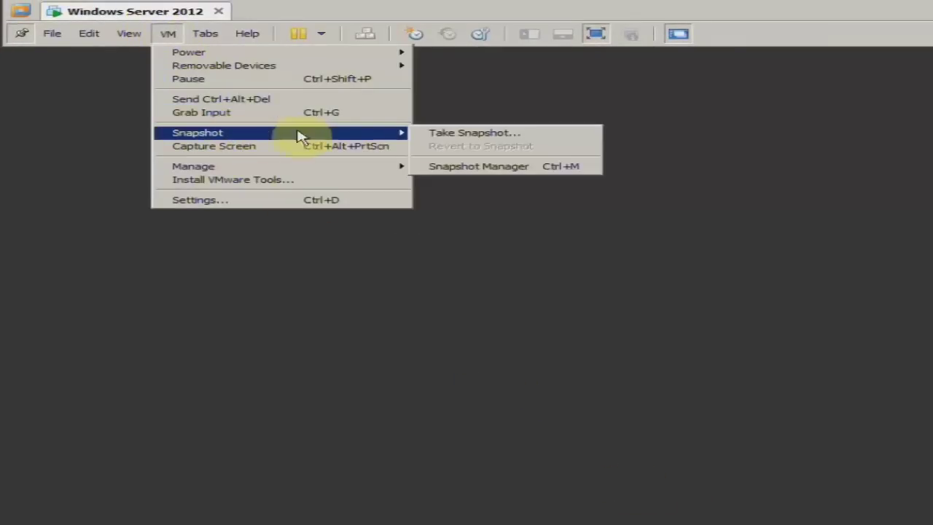
pyautogui.click(531, 135)
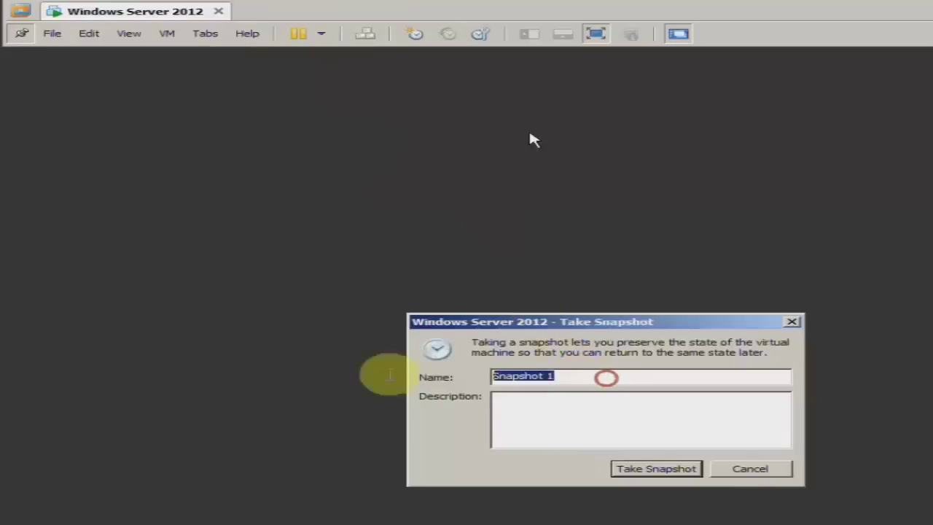
pyautogui.write('Fresh')
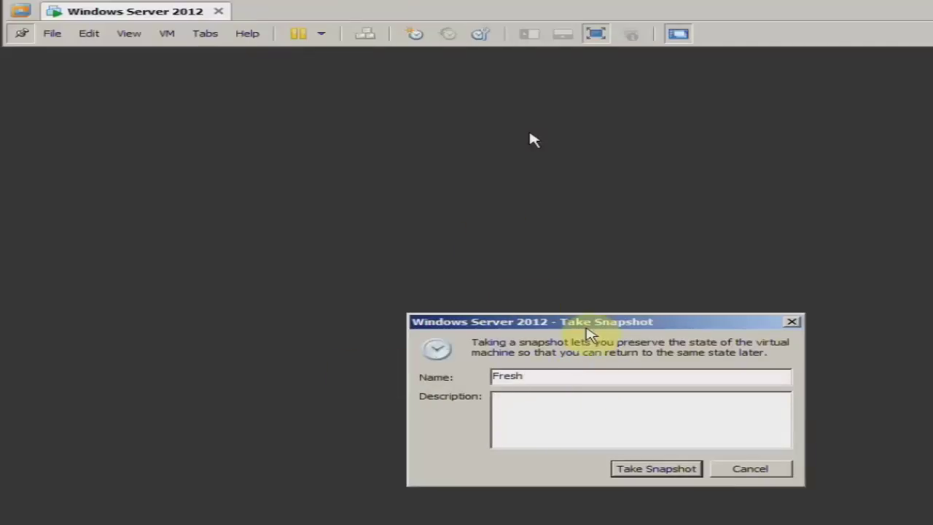
pyautogui.press('Tab')
pyautogui.write('S')
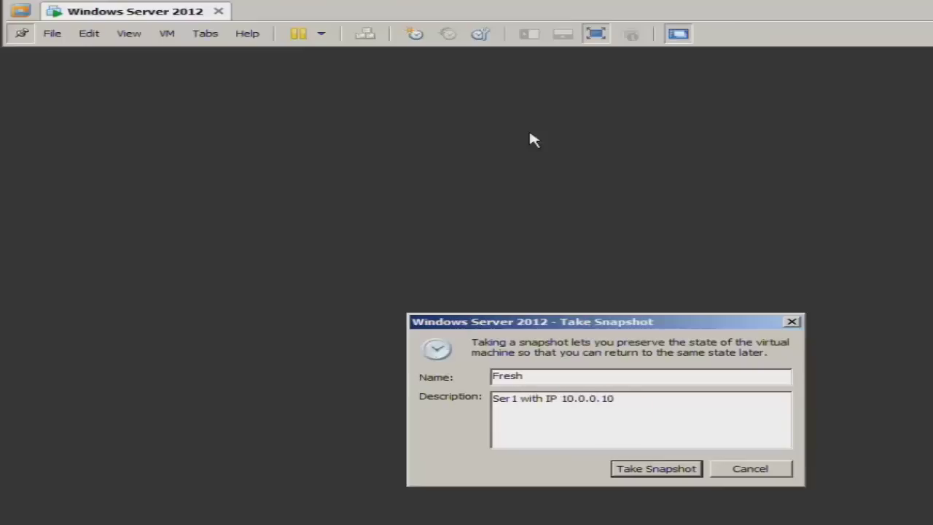
pyautogui.click(651, 469)
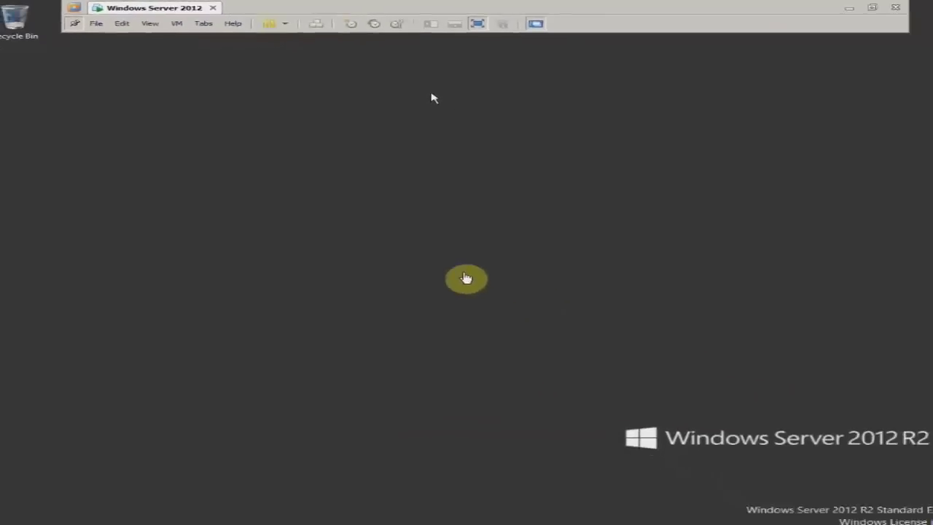
# Refresh the guest desktop and confirm Fresh appears in the snapshot list.
pyautogui.rightClick(434, 225)
pyautogui.click(439, 258)
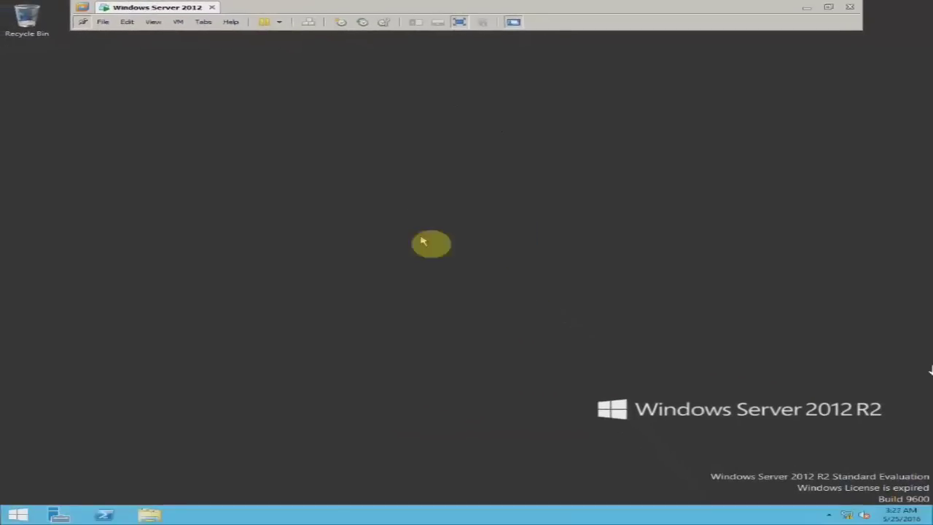
pyautogui.rightClick(477, 193)
pyautogui.click(487, 220)
pyautogui.click(180, 23)
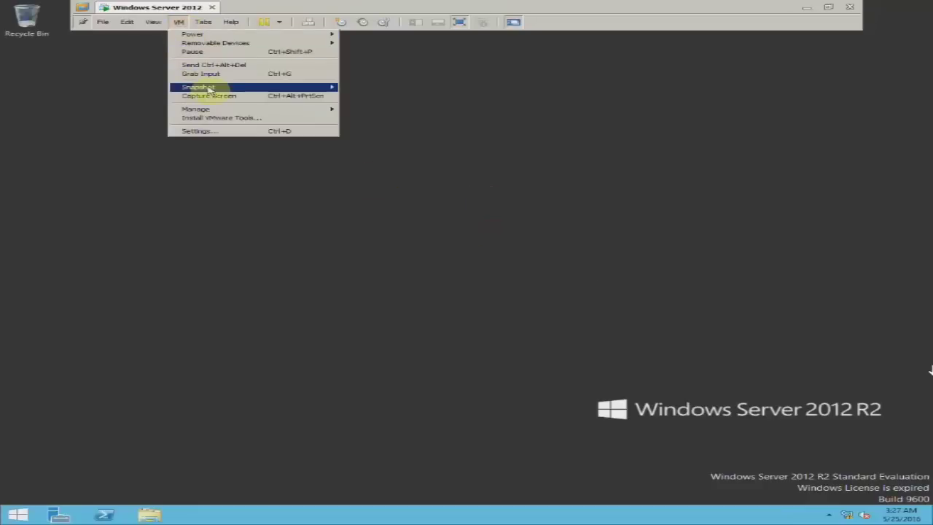
pyautogui.moveTo(218, 87)
pyautogui.click(496, 163)
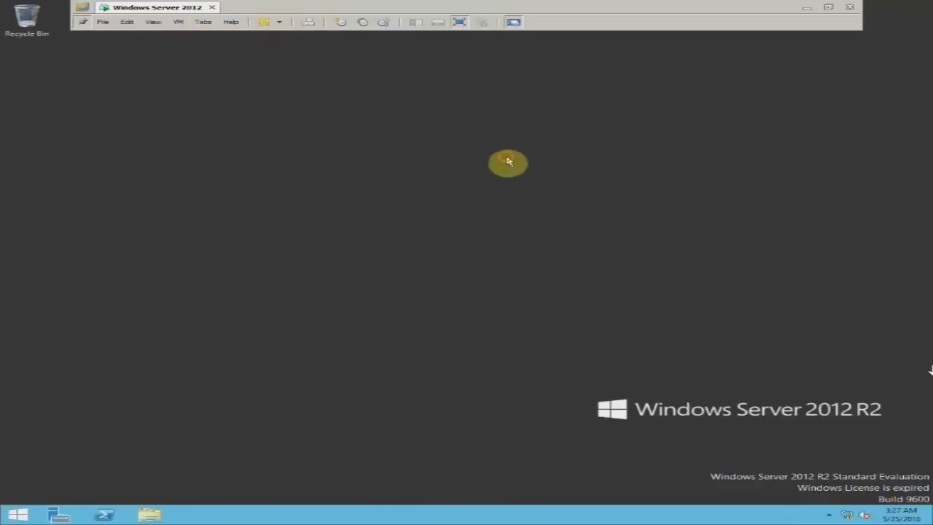
# Refresh the desktop again and launch Server Manager from the Start screen.
pyautogui.rightClick(485, 157)
pyautogui.click(505, 184)
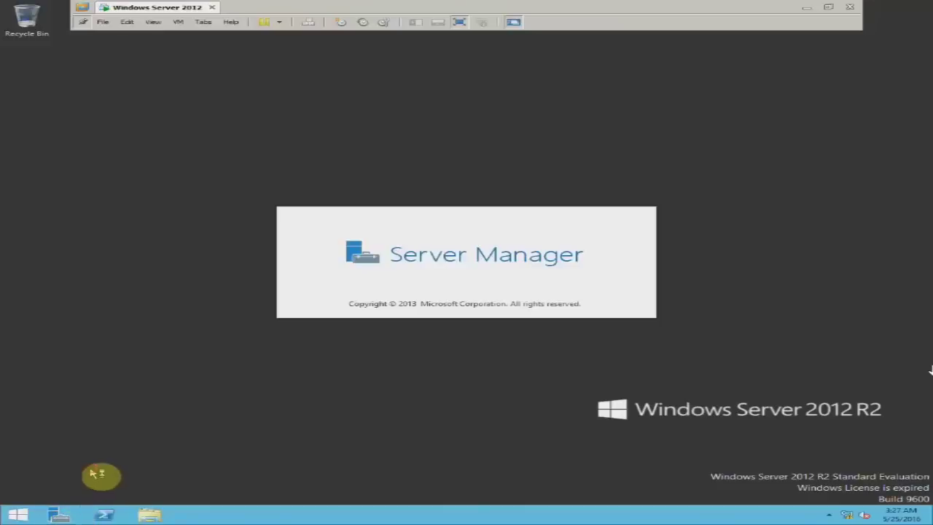
pyautogui.press('super')
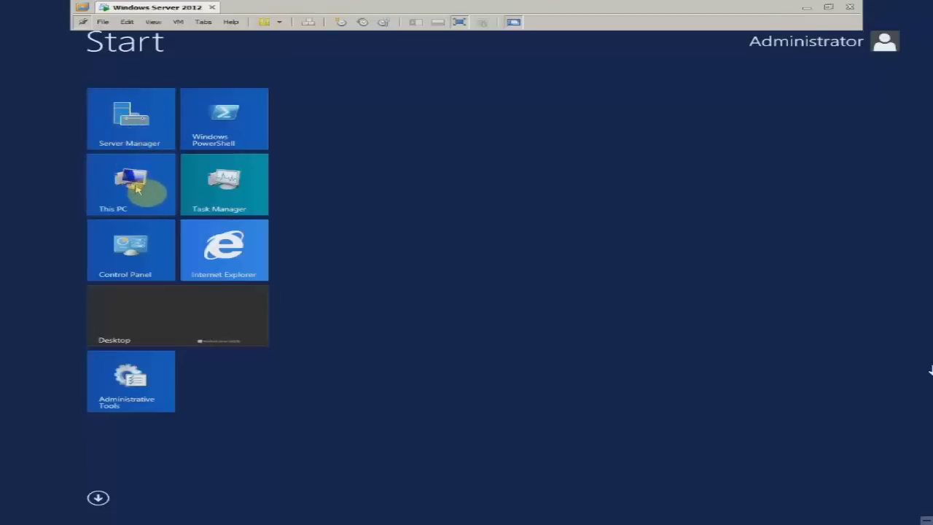
pyautogui.press('super')
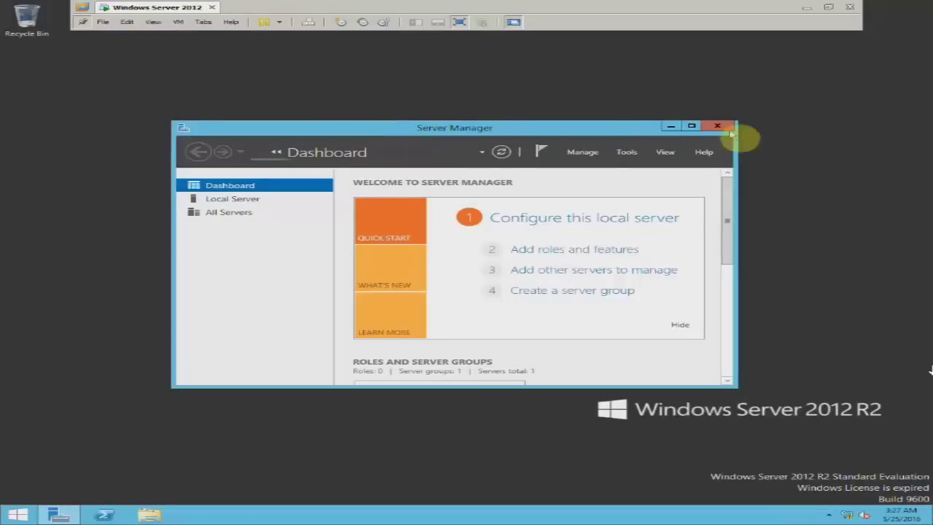
# Maximize Server Manager, let the VM toolbar auto-hide, close This PC, and show the Manage menu.
pyautogui.click(691, 126)
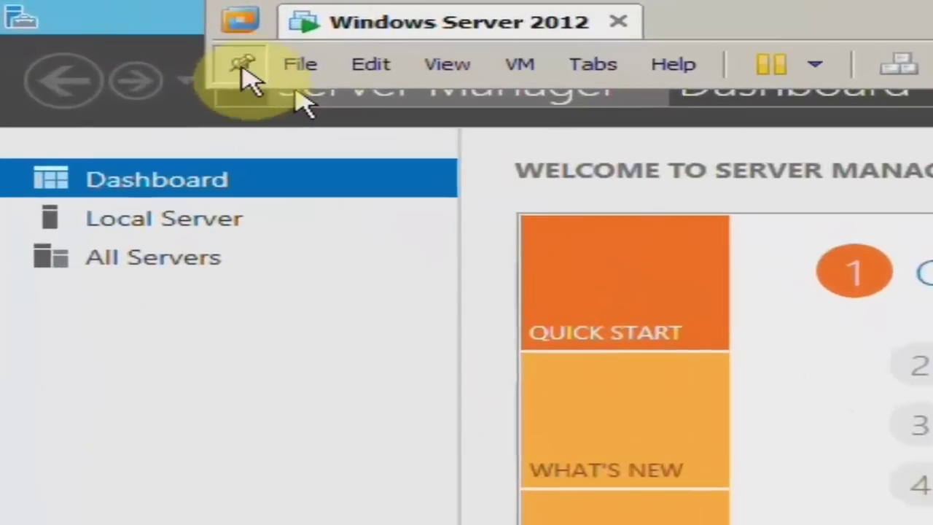
pyautogui.click(245, 68)
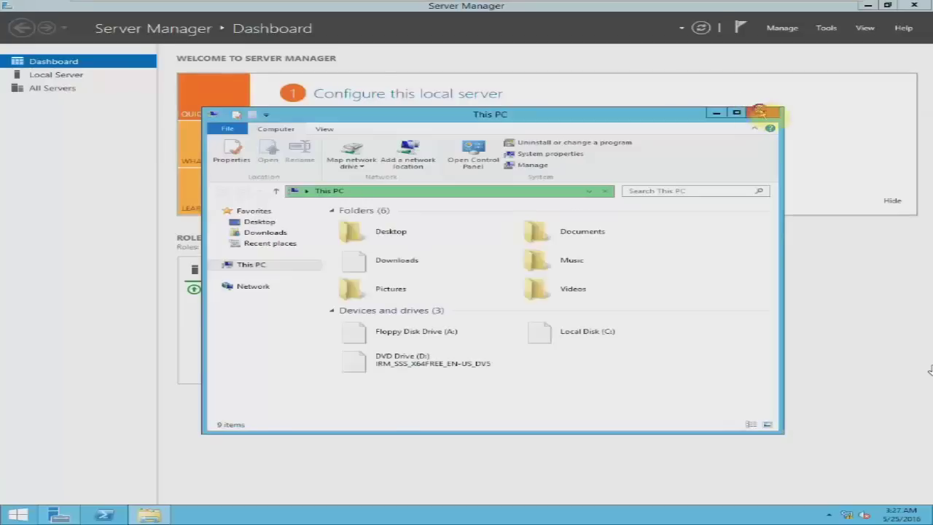
pyautogui.click(752, 101)
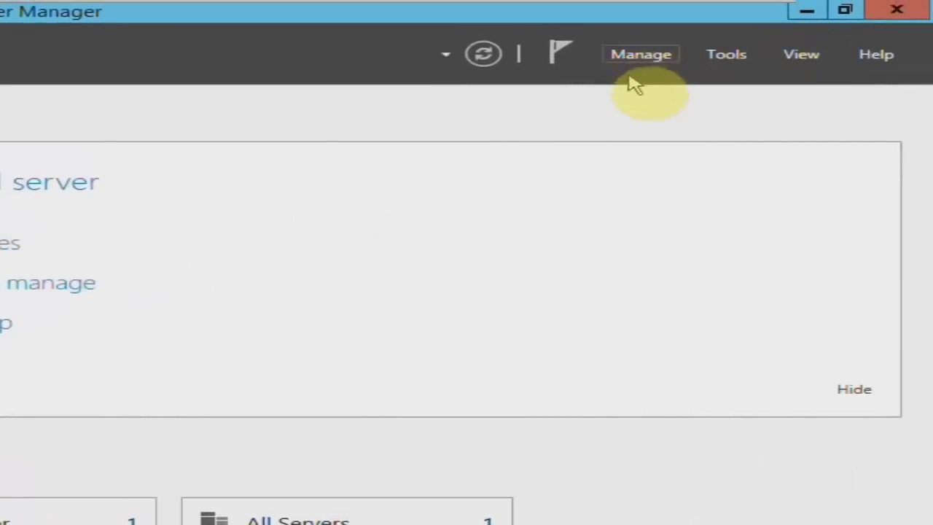
pyautogui.click(641, 55)
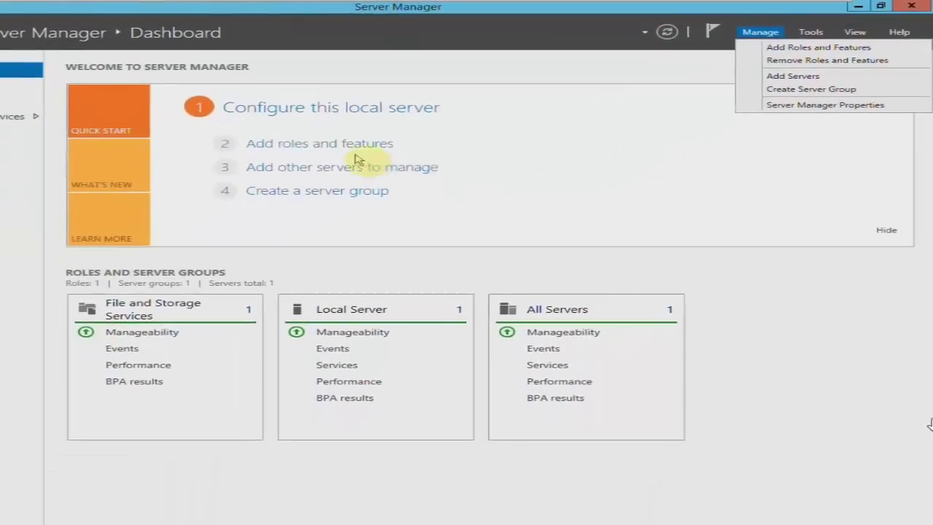
# Start Add Roles and Features with role-based installation on Ser1, reaching Server Roles.
pyautogui.click(353, 148)
pyautogui.click(356, 149)
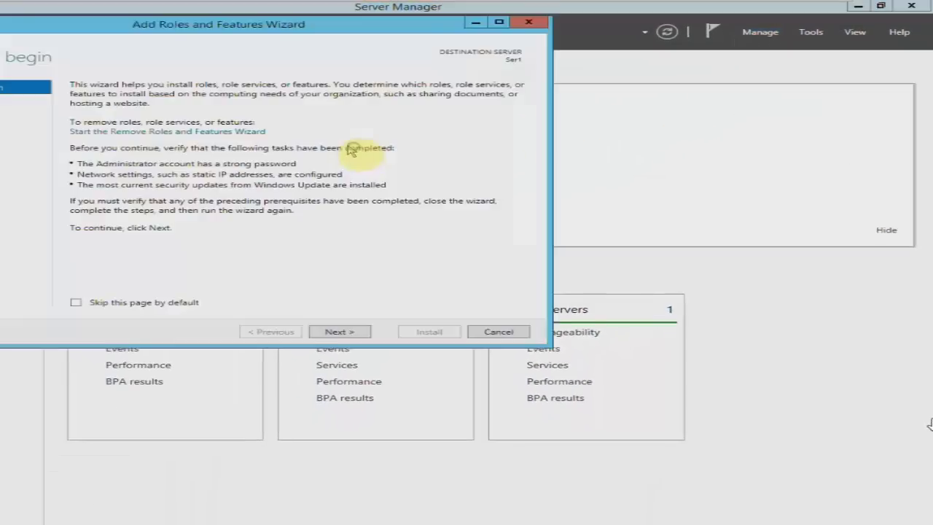
pyautogui.moveTo(316, 30); pyautogui.dragTo(500, 119)
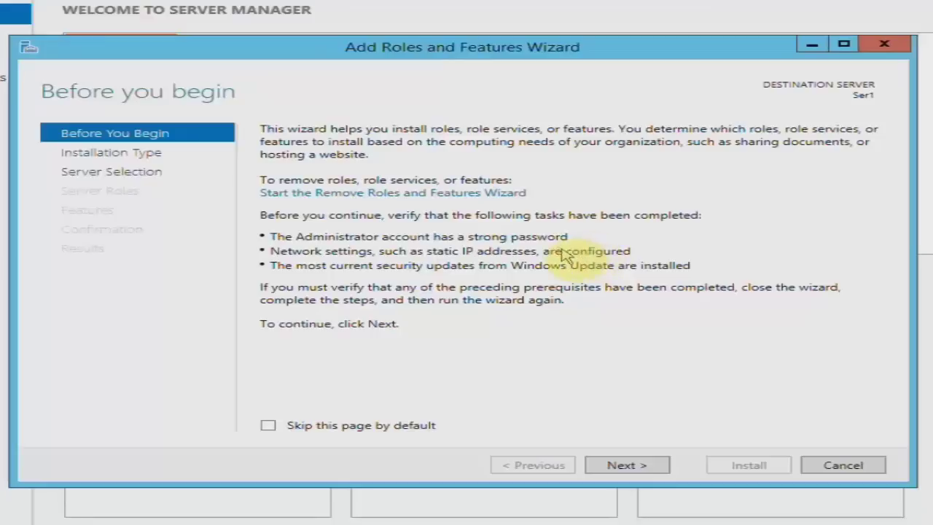
pyautogui.moveTo(428, 47); pyautogui.dragTo(454, 60)
pyautogui.moveTo(487, 86); pyautogui.dragTo(487, 86)
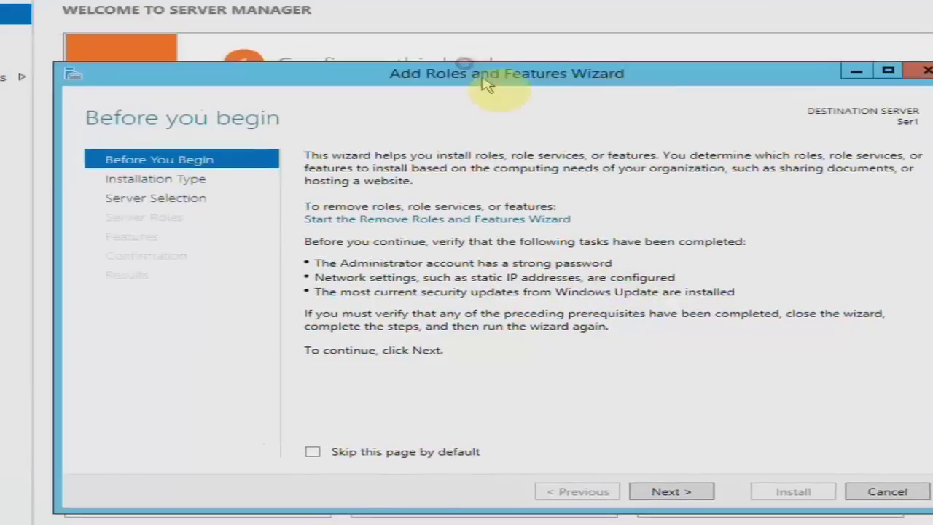
pyautogui.click(688, 492)
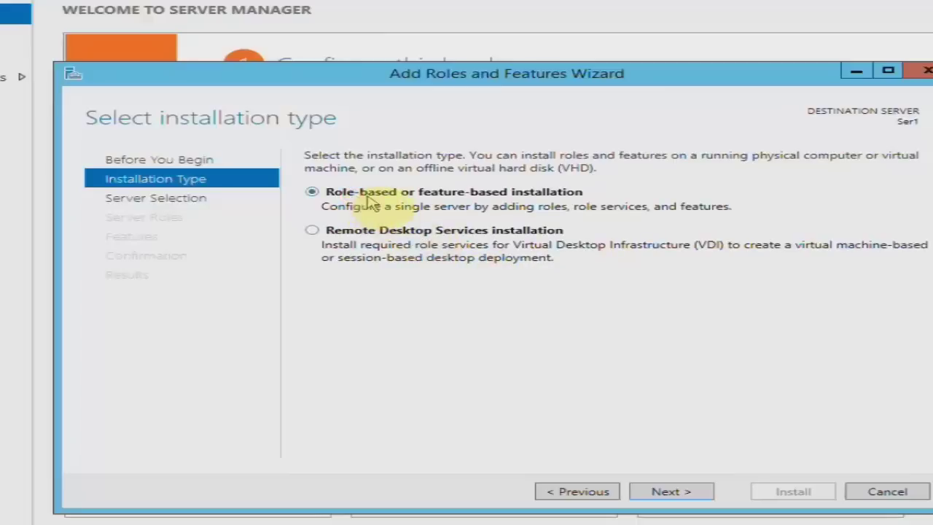
pyautogui.click(696, 492)
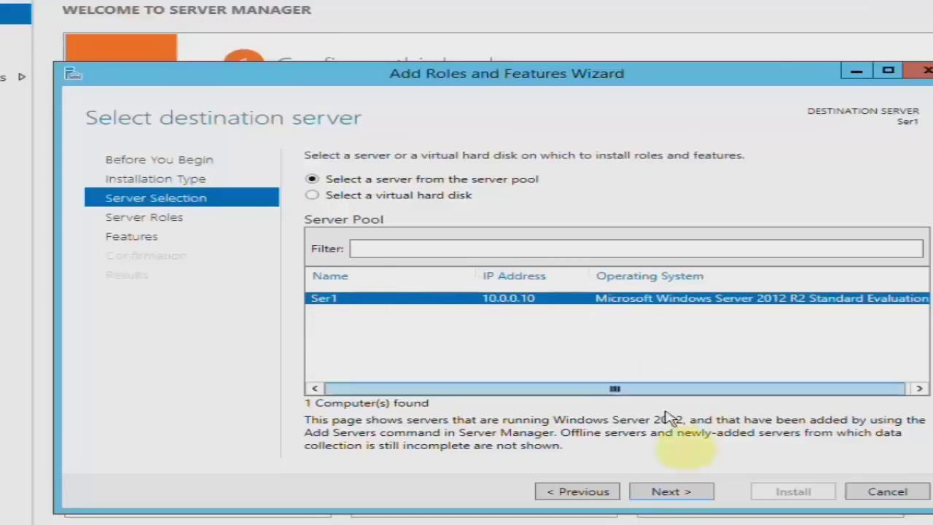
pyautogui.click(685, 492)
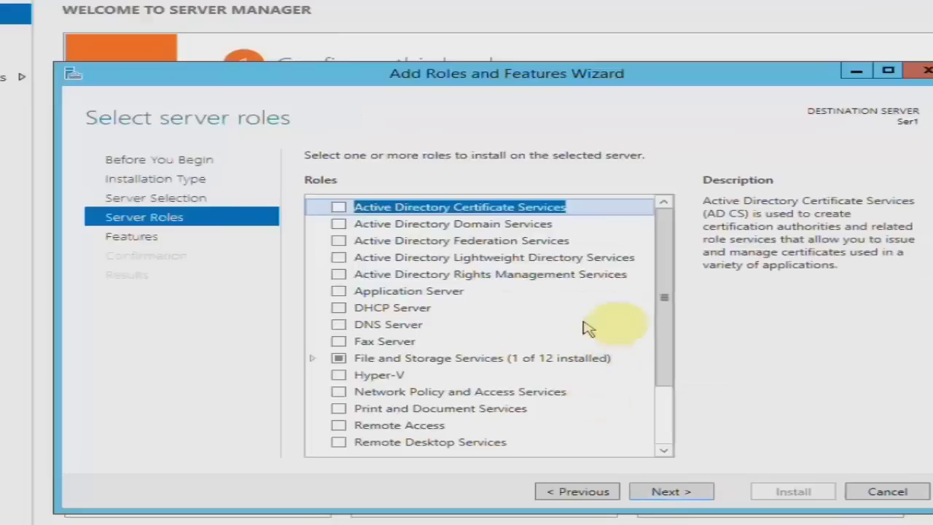
# Select Active Directory Domain Services plus its required features and advance past the AD DS page.
pyautogui.moveTo(480, 511); pyautogui.dragTo(496, 522)
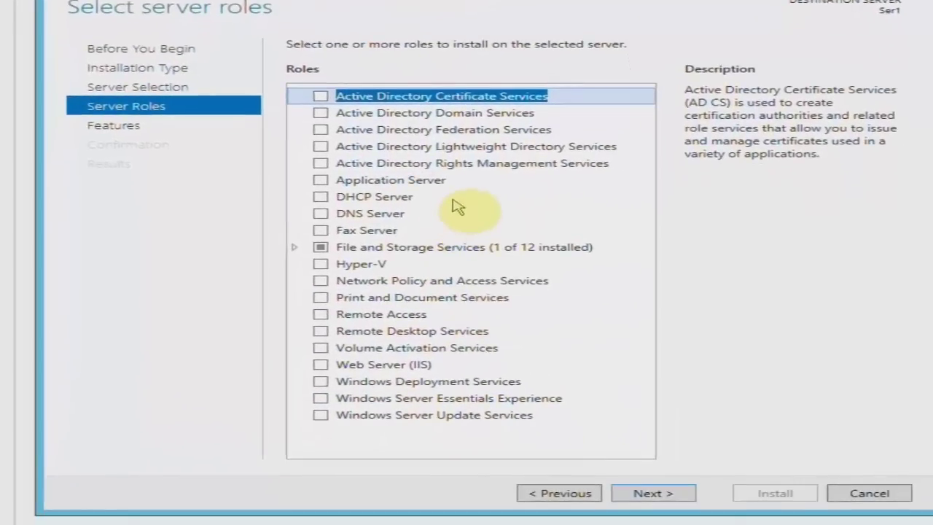
pyautogui.click(354, 115)
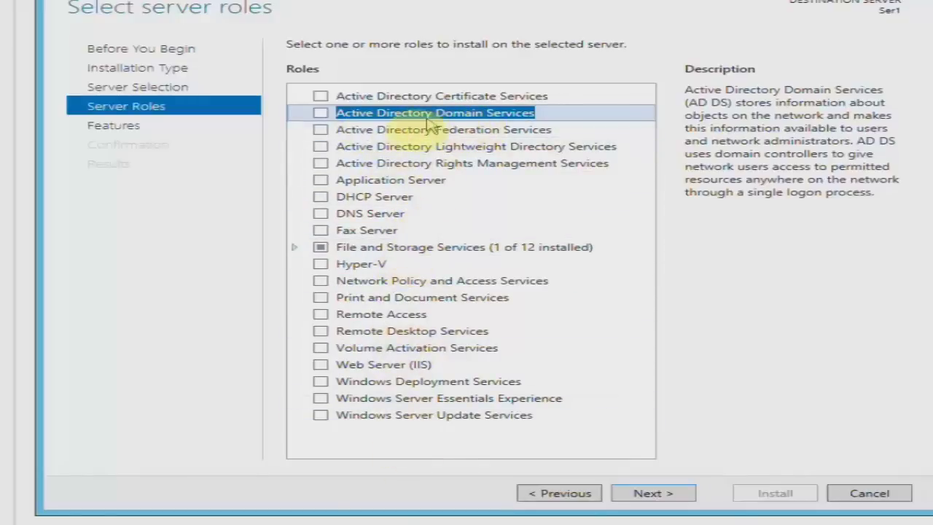
pyautogui.click(320, 114)
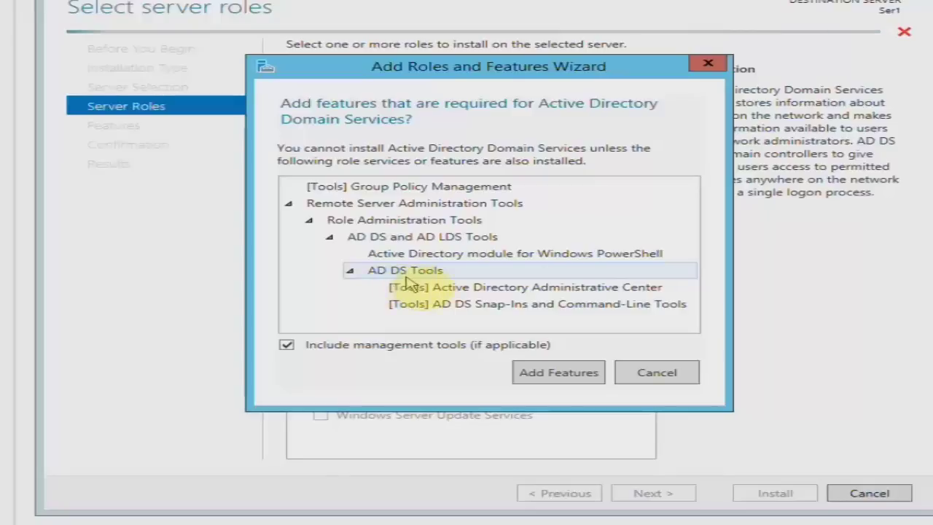
pyautogui.click(558, 375)
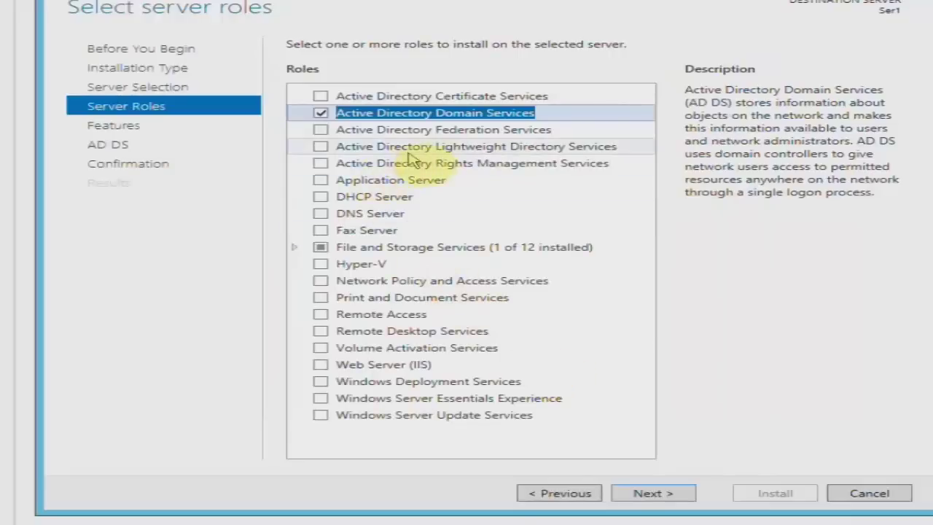
pyautogui.click(693, 496)
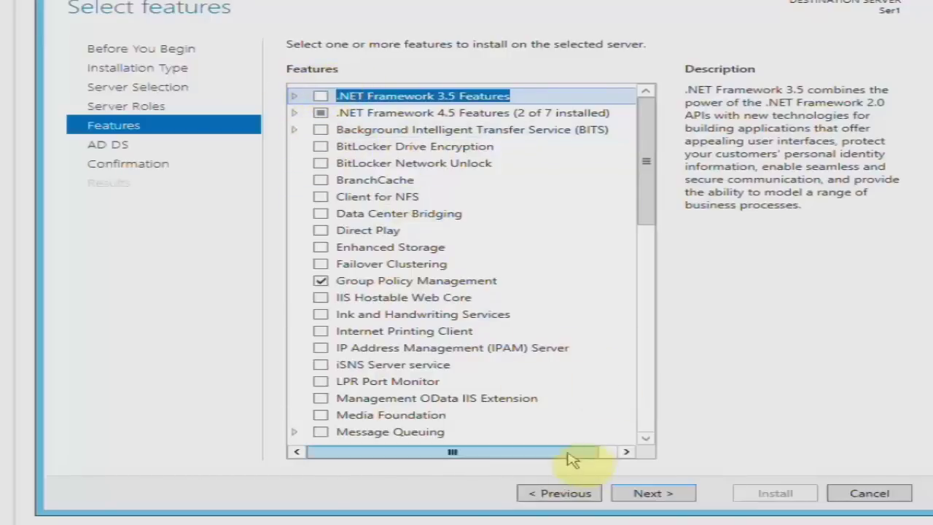
pyautogui.click(571, 493)
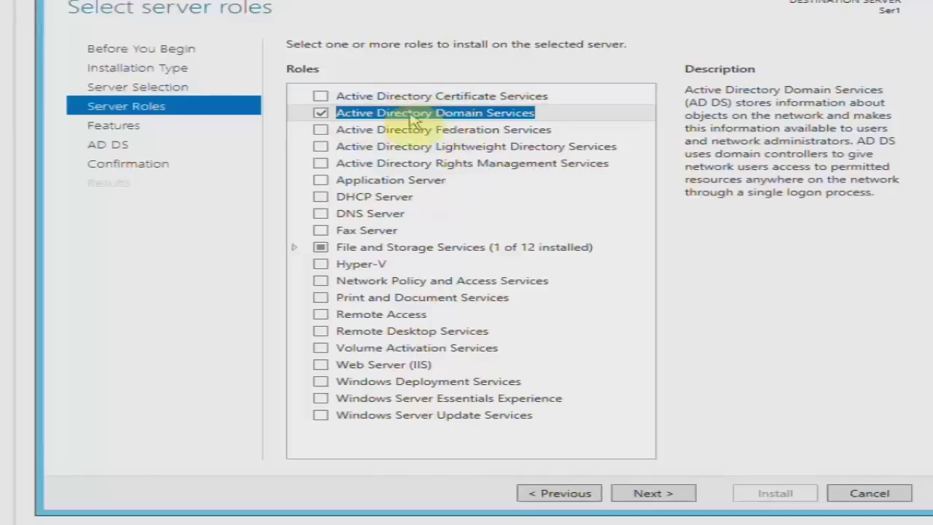
pyautogui.click(682, 492)
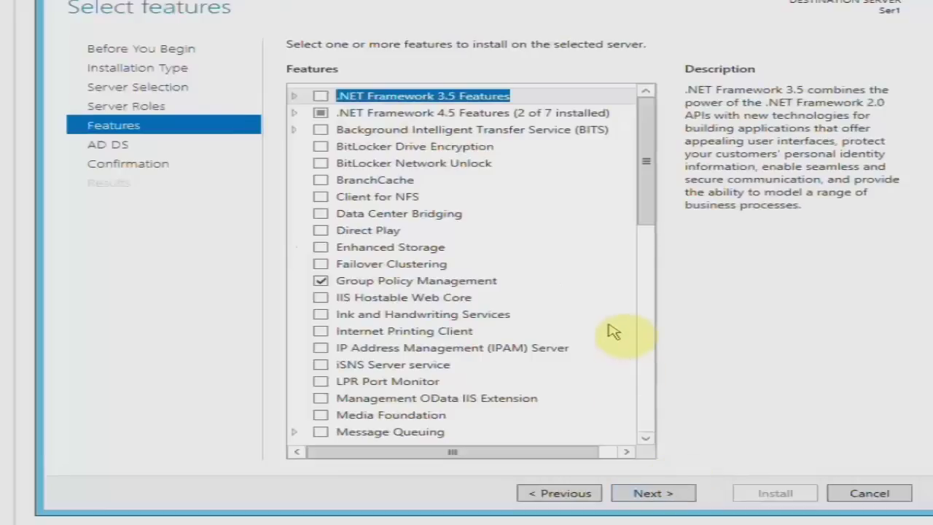
pyautogui.moveTo(650, 214); pyautogui.dragTo(647, 229)
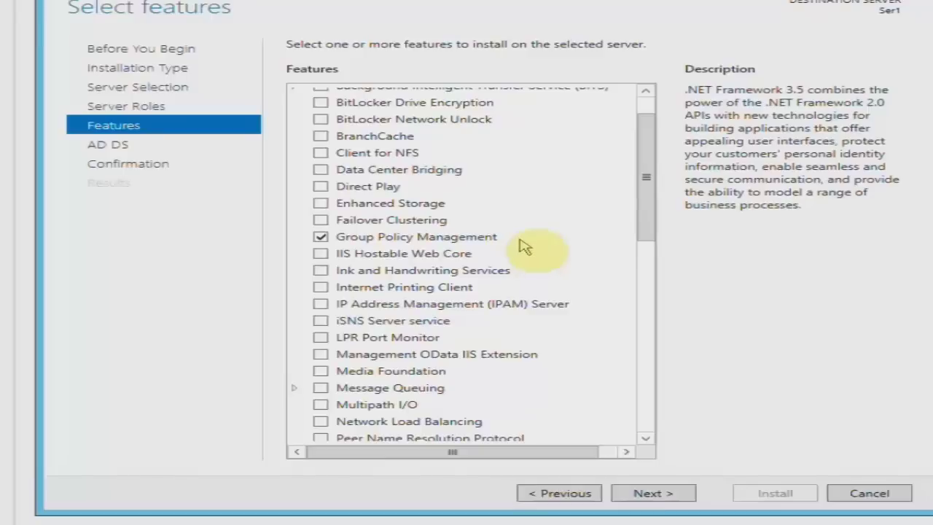
pyautogui.moveTo(648, 196); pyautogui.dragTo(632, 177)
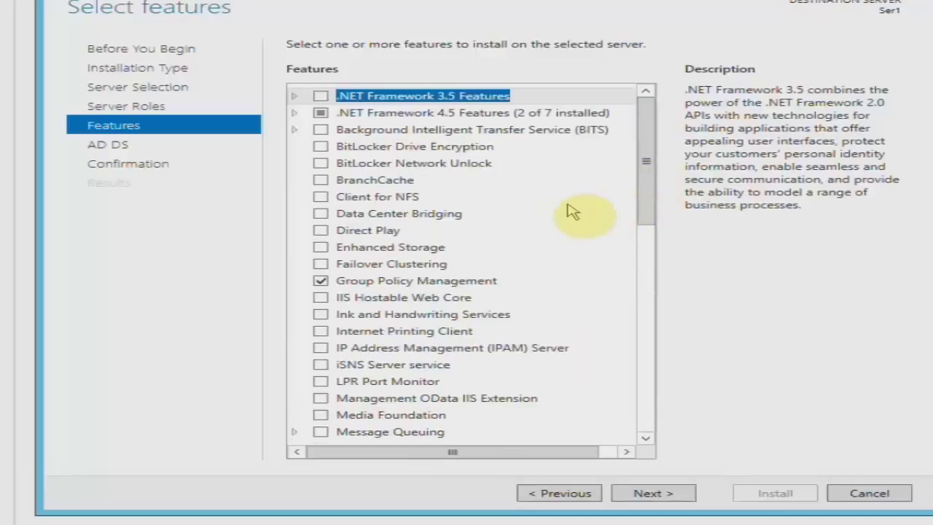
pyautogui.click(687, 495)
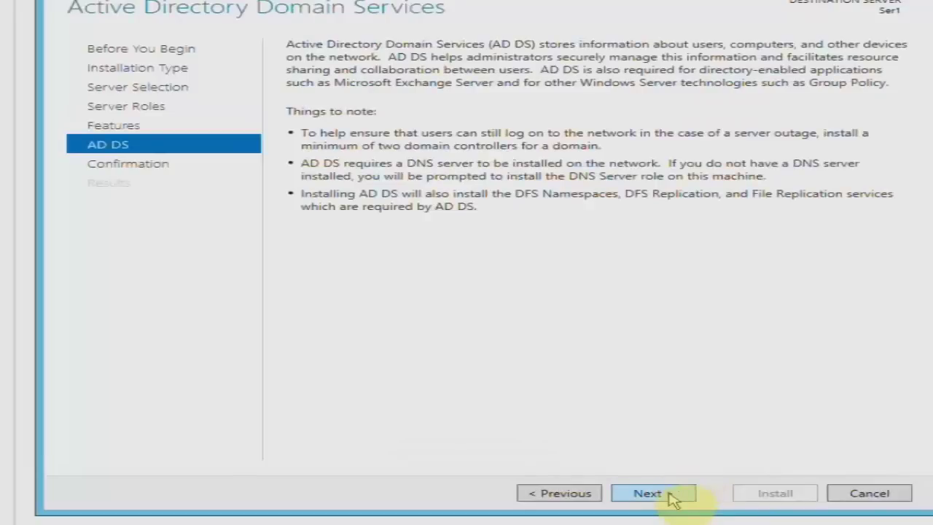
pyautogui.click(671, 496)
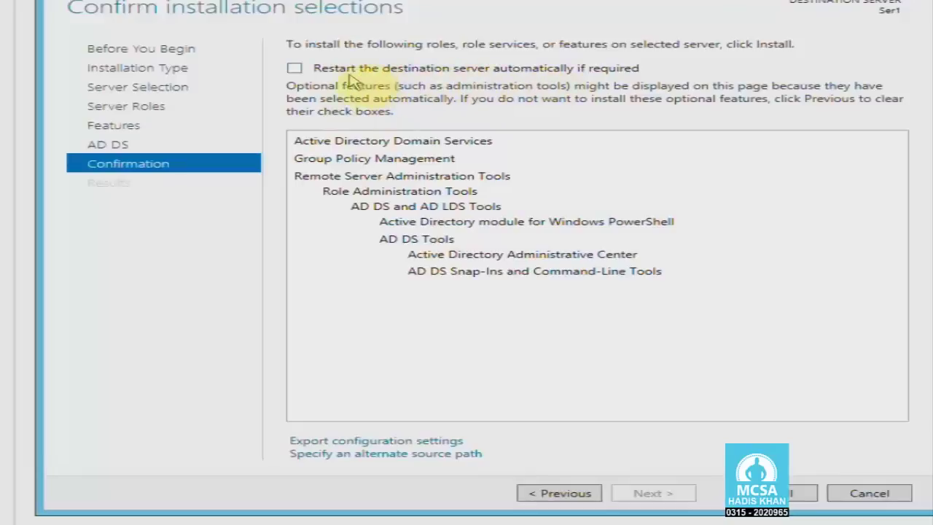
# Allow automatic restarts of the destination server and start the AD DS installation.
pyautogui.click(293, 67)
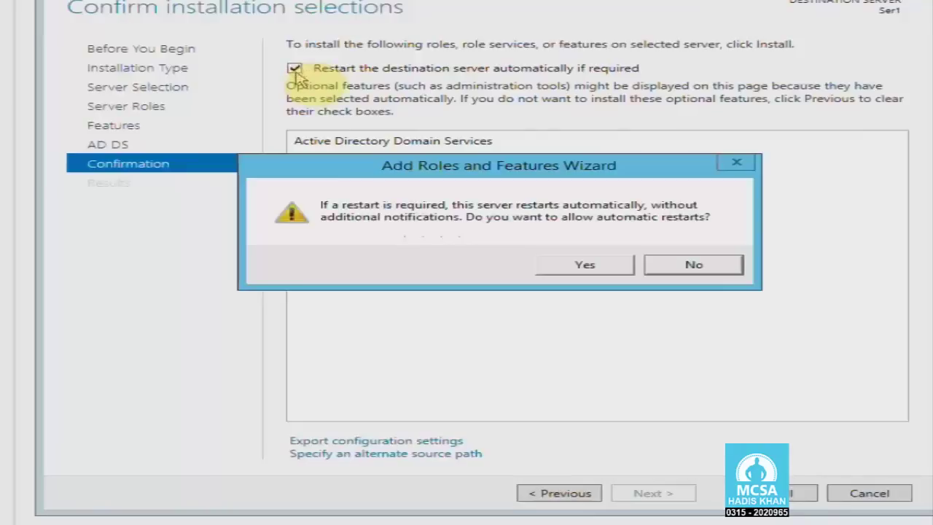
pyautogui.click(583, 265)
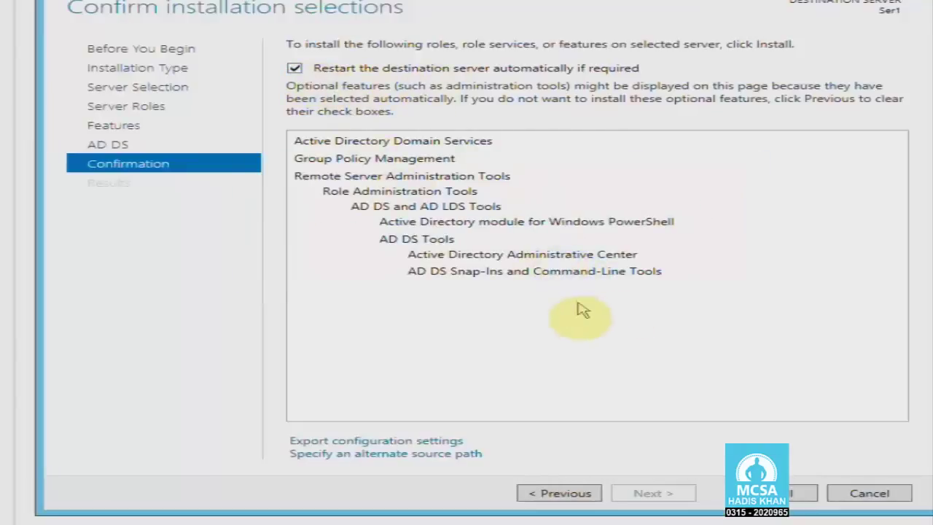
pyautogui.click(672, 495)
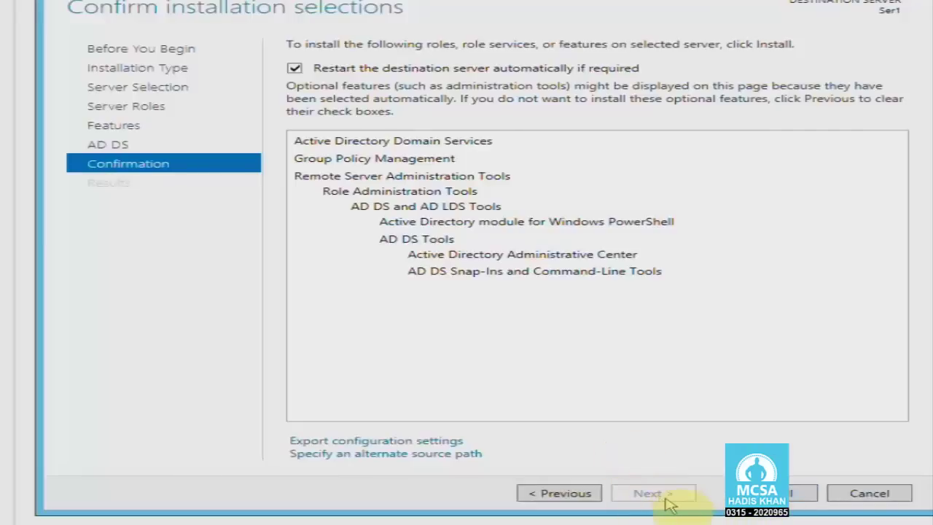
pyautogui.click(810, 498)
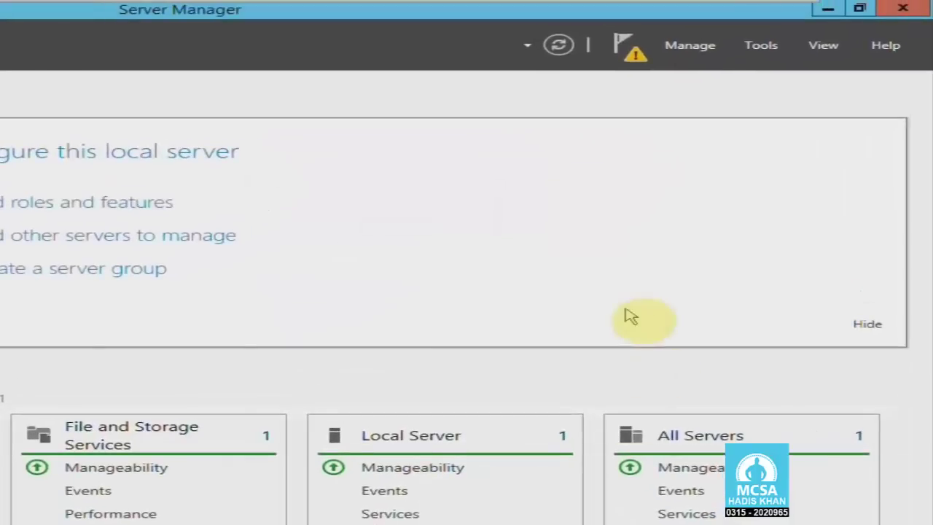
# Launch 'Promote this server to a domain controller' from the notifications flag and reposition the wizard.
pyautogui.click(625, 50)
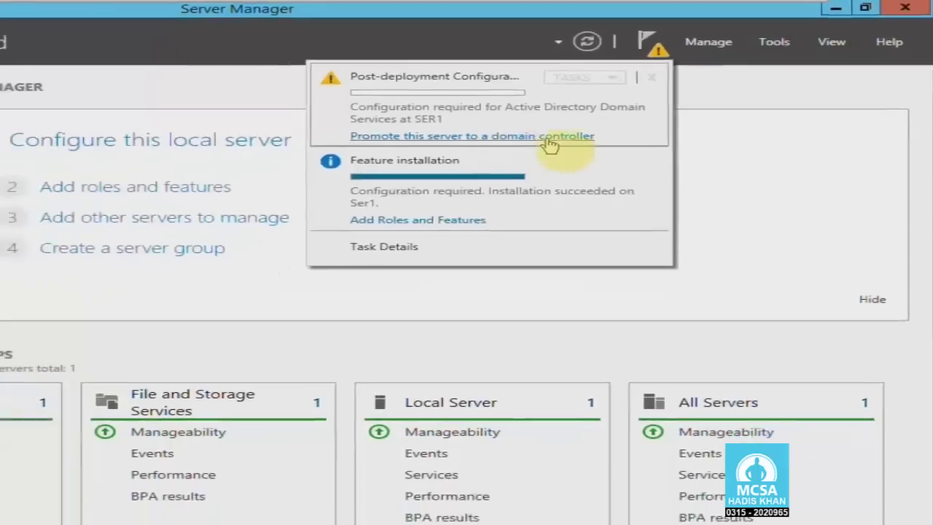
pyautogui.click(551, 137)
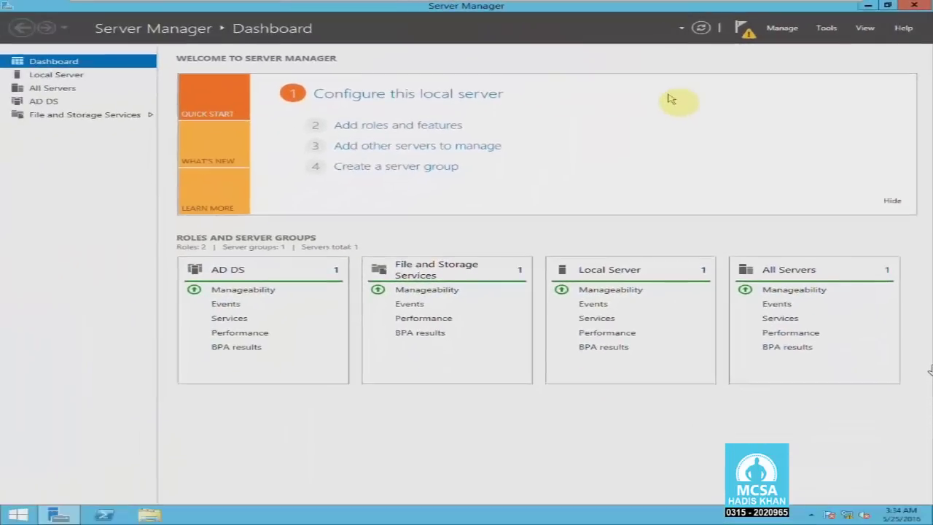
pyautogui.moveTo(512, 71); pyautogui.dragTo(643, 101)
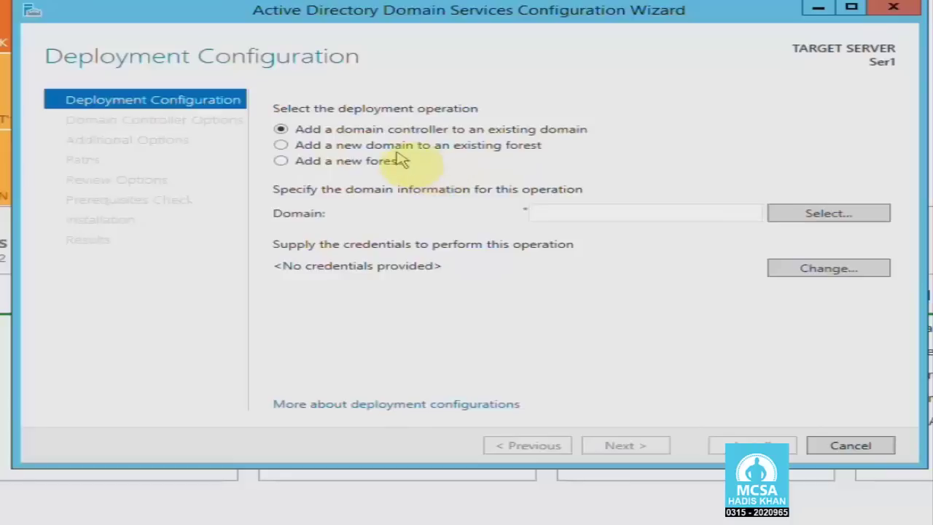
# Choose 'Add a new forest' with root domain name hadis.local and continue.
pyautogui.click(400, 146)
pyautogui.click(426, 130)
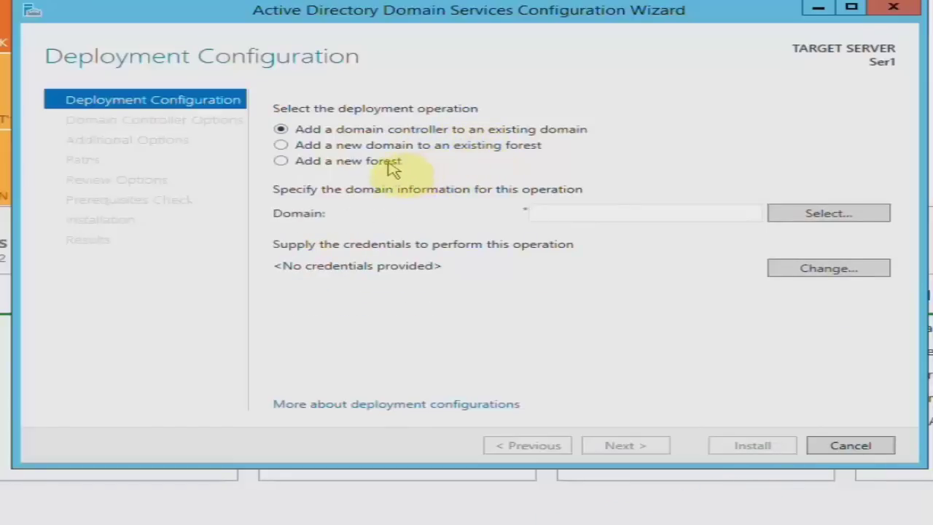
pyautogui.click(340, 166)
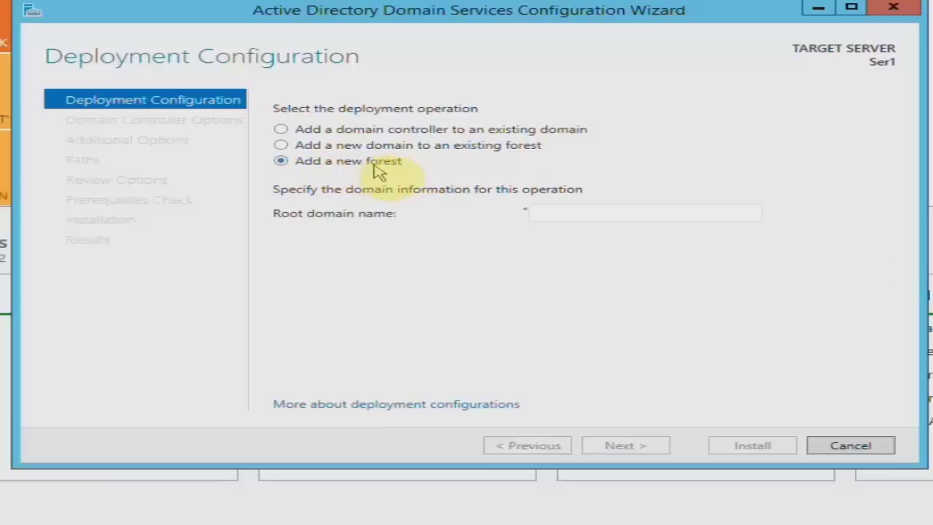
pyautogui.click(543, 212)
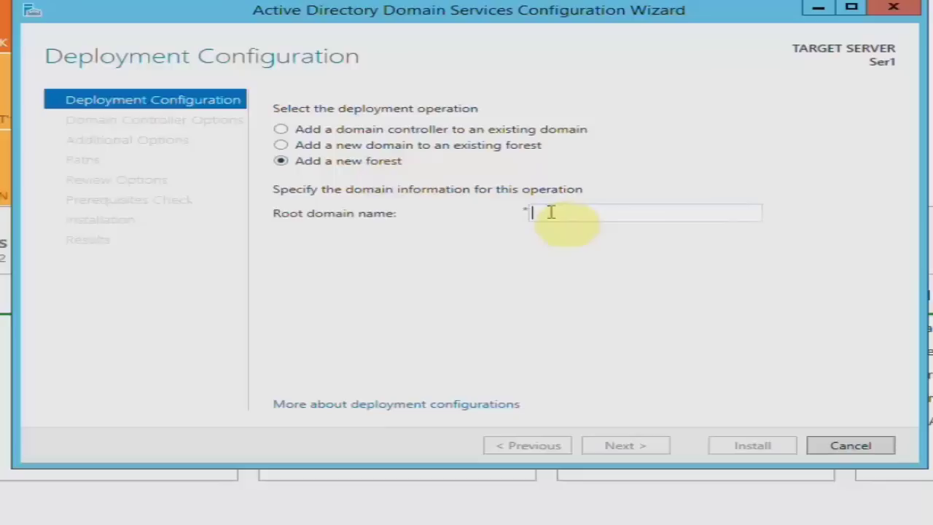
pyautogui.write('hadis')
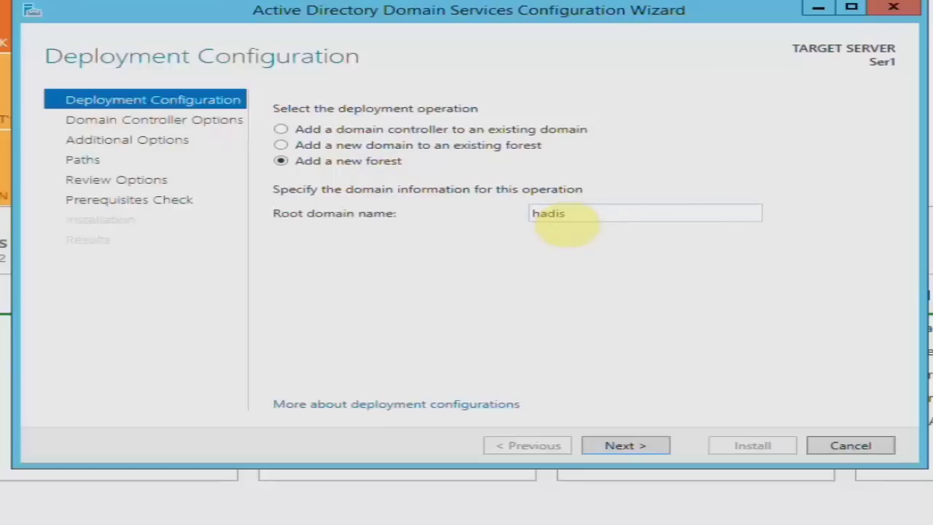
pyautogui.write('.')
pyautogui.write('local')
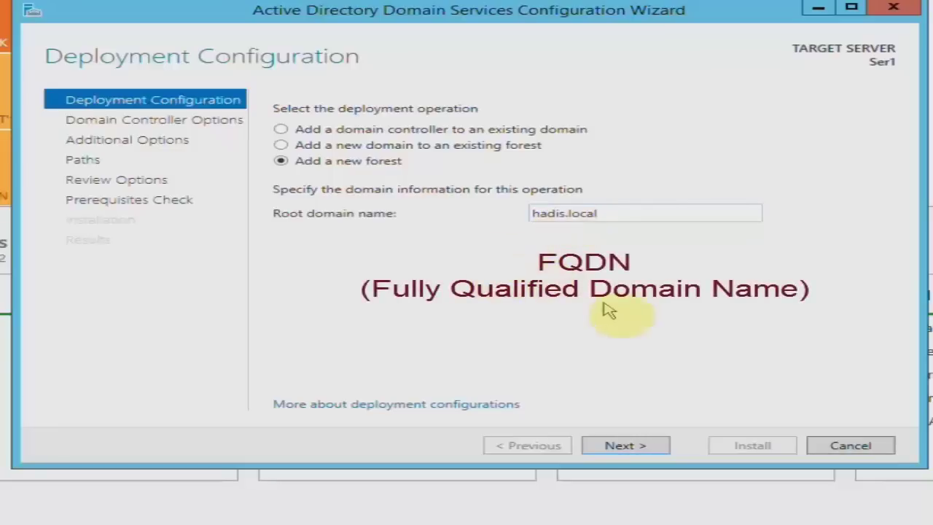
pyautogui.click(660, 445)
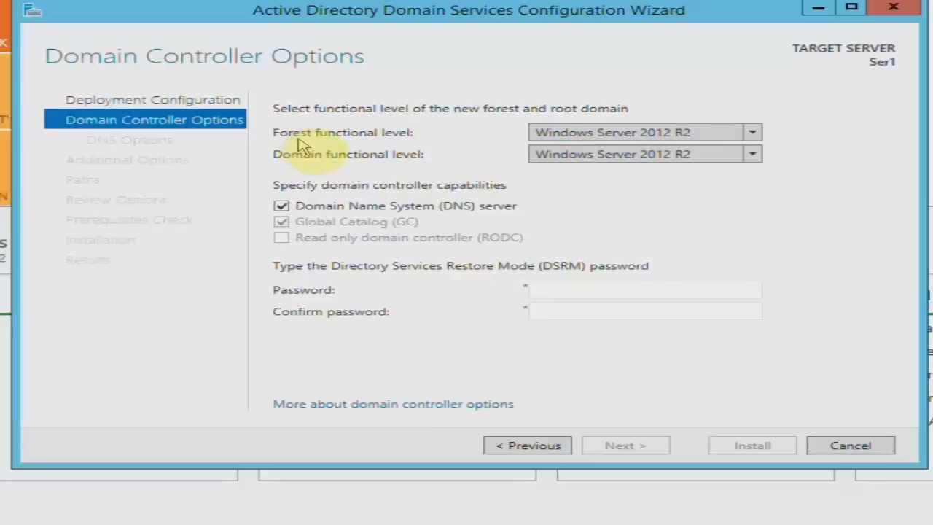
# Keep the forest and domain functional levels at Windows Server 2012 R2.
pyautogui.click(752, 136)
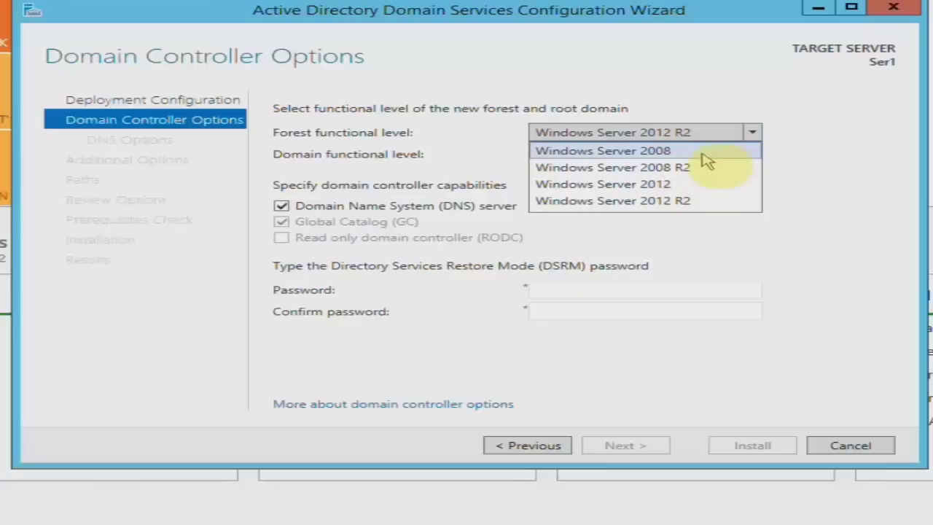
pyautogui.click(720, 207)
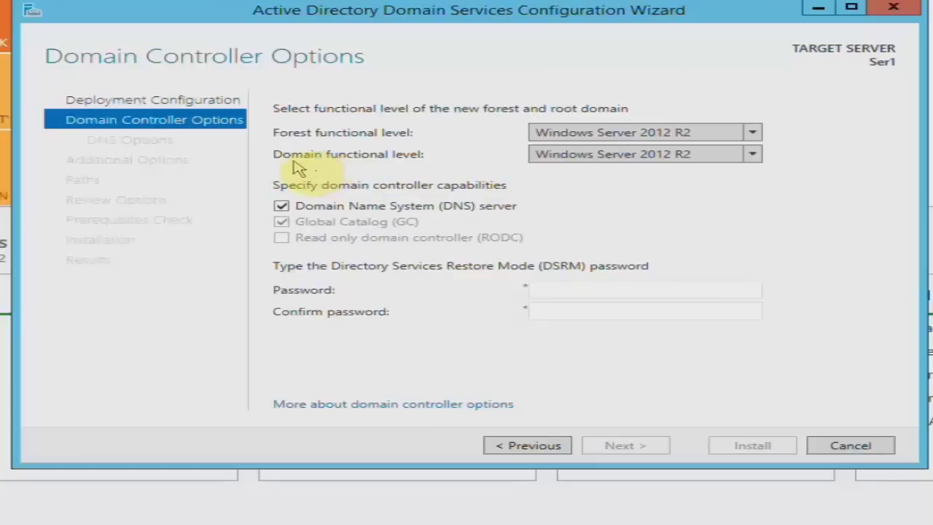
pyautogui.click(753, 155)
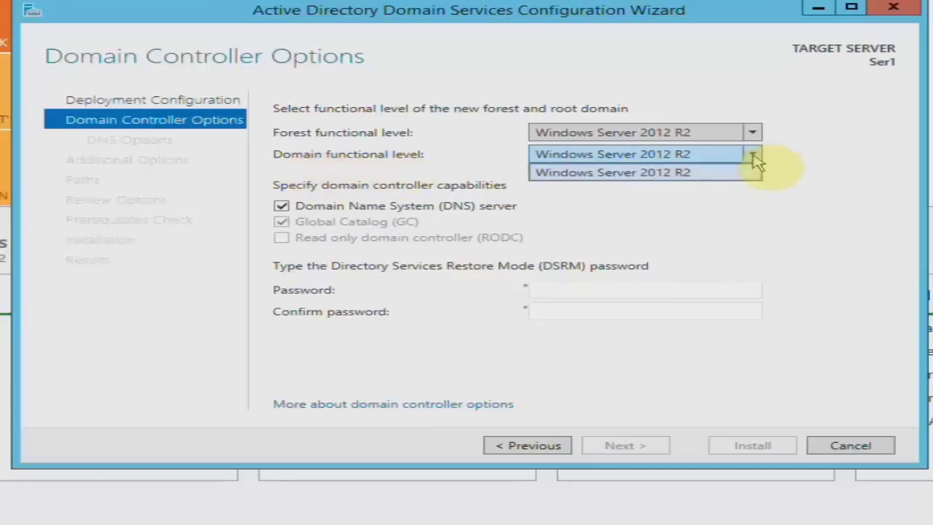
pyautogui.click(753, 155)
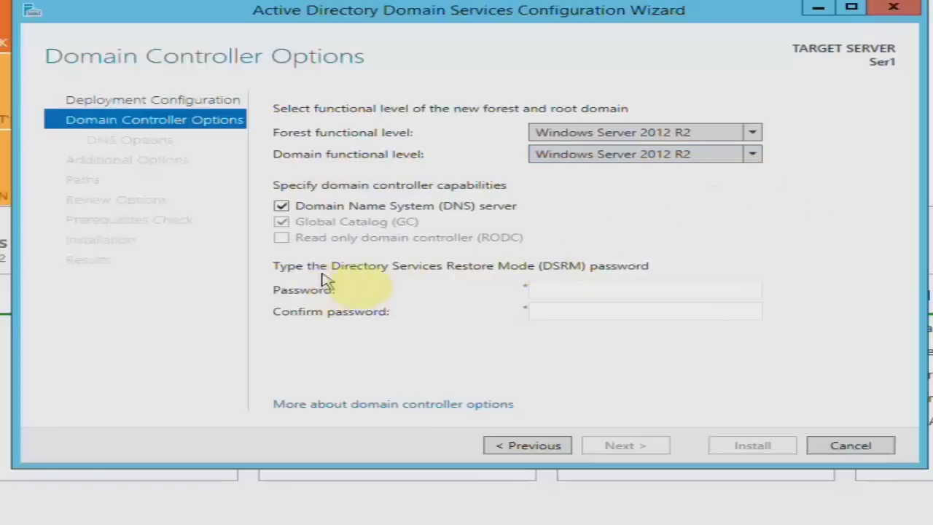
# Enter and confirm the DSRM password, then advance to DNS Options.
pyautogui.click(584, 290)
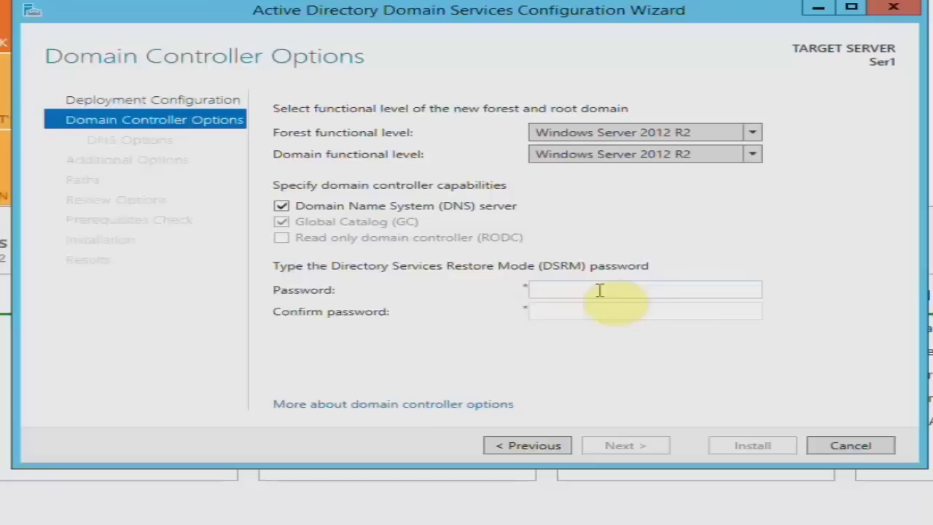
pyautogui.write('Pa$$w0rd')
pyautogui.press('Tab')
pyautogui.write('Pa$$w0rd')
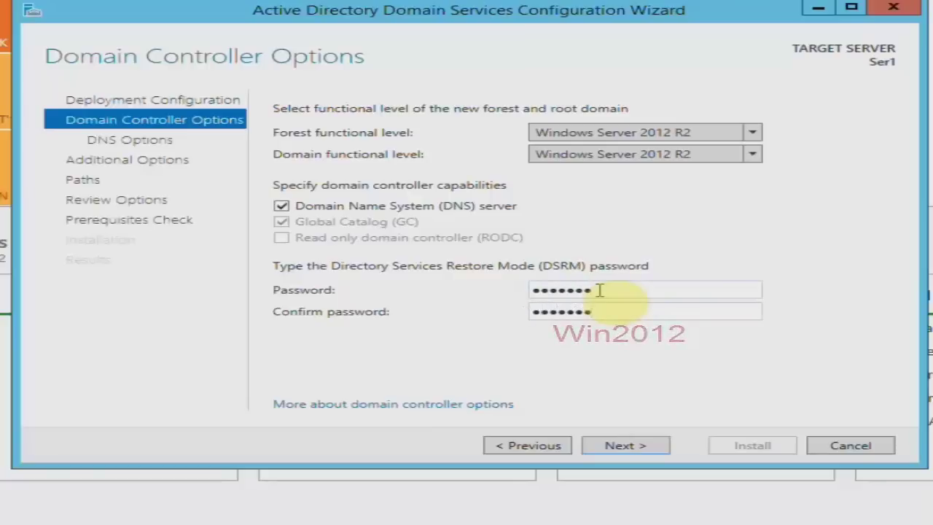
pyautogui.click(659, 444)
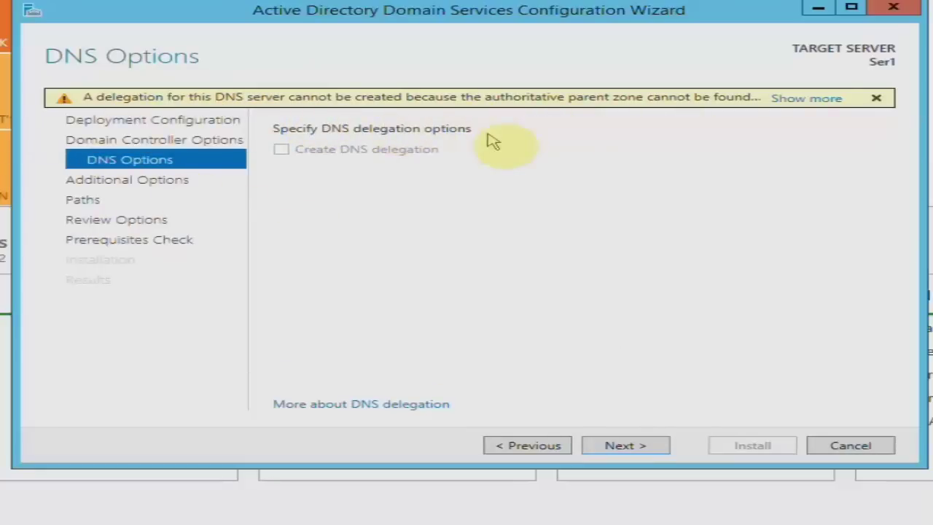
# Advance past DNS Options without creating a DNS delegation.
pyautogui.click(649, 446)
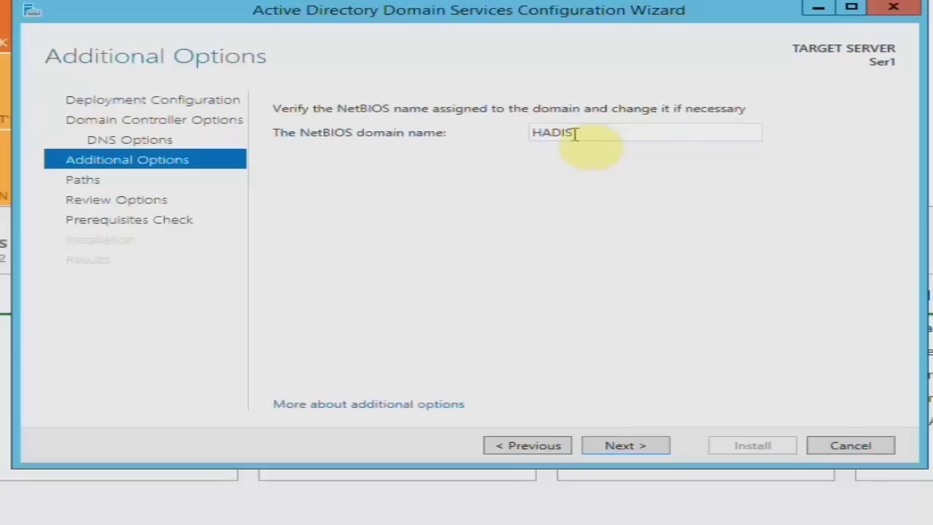
# Leave the NetBIOS domain name as HADIS and advance to the Paths page.
pyautogui.moveTo(583, 133); pyautogui.dragTo(546, 158)
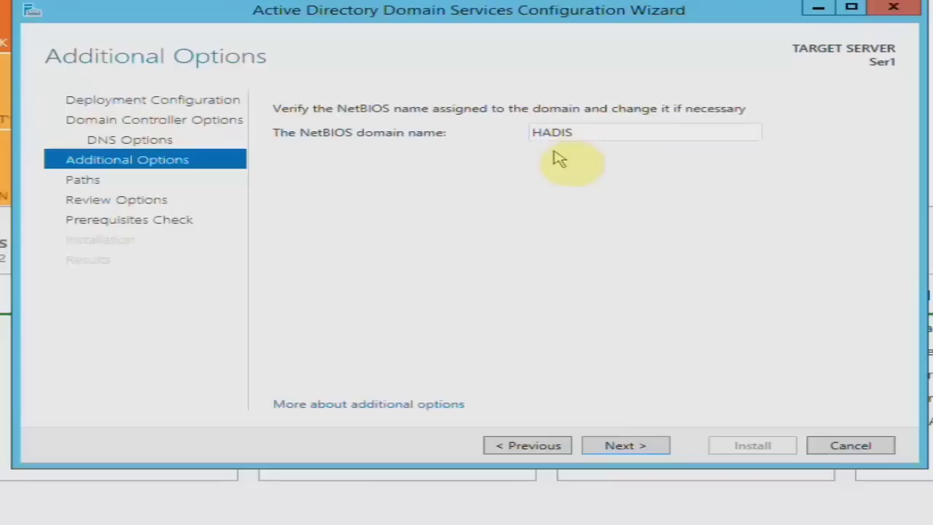
pyautogui.moveTo(571, 138); pyautogui.dragTo(521, 141)
pyautogui.click(527, 164)
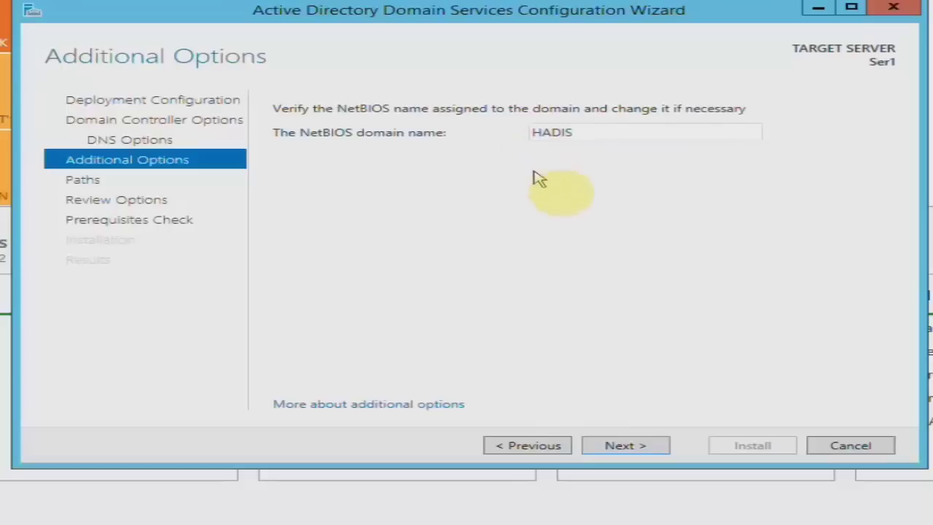
pyautogui.click(641, 444)
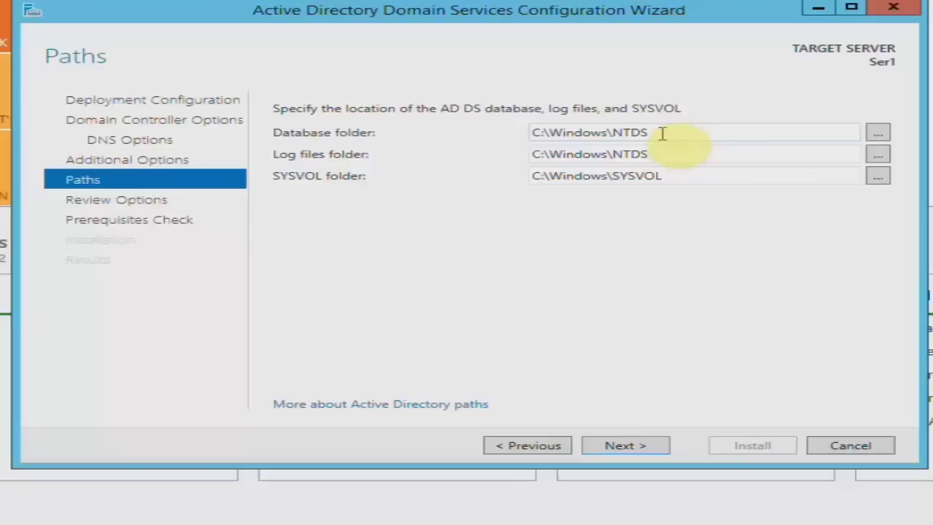
# Keep the default C:\Windows\NTDS and C:\Windows\SYSVOL folders and advance to Review Options.
pyautogui.doubleClick(661, 175)
pyautogui.click(619, 180)
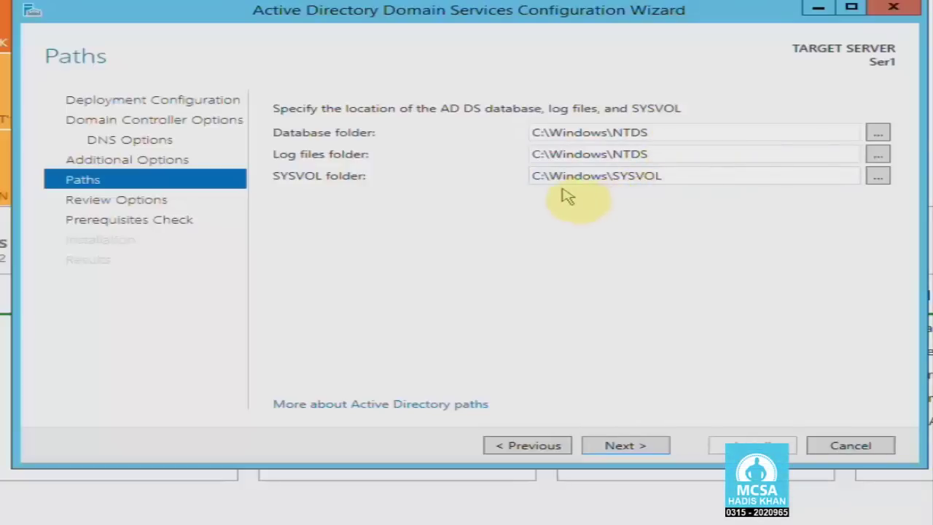
pyautogui.click(881, 178)
pyautogui.click(599, 139)
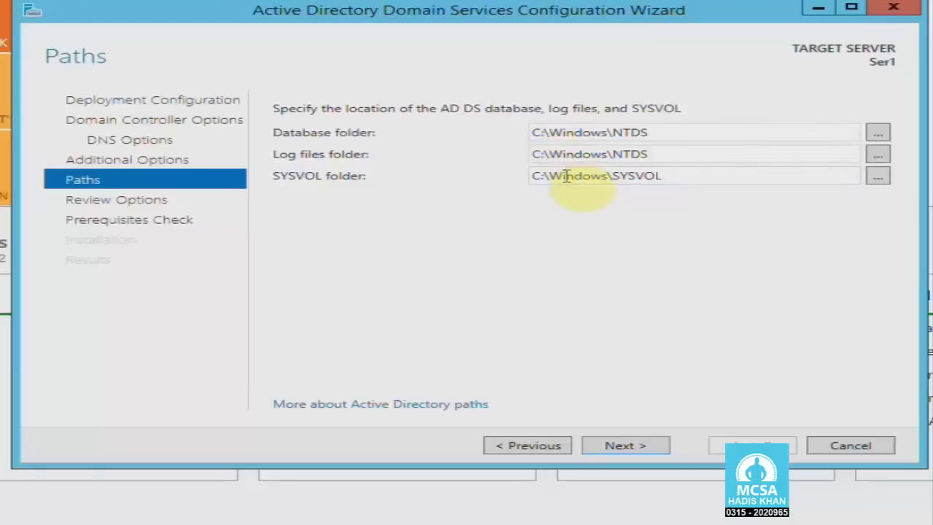
pyautogui.click(652, 446)
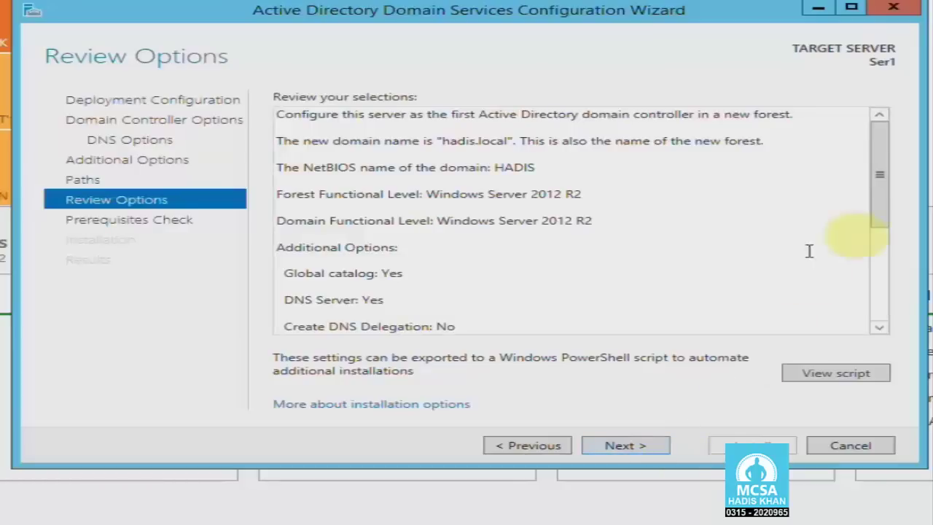
# Review the hadis.local forest selections and run the prerequisites check.
pyautogui.moveTo(882, 146); pyautogui.dragTo(861, 134)
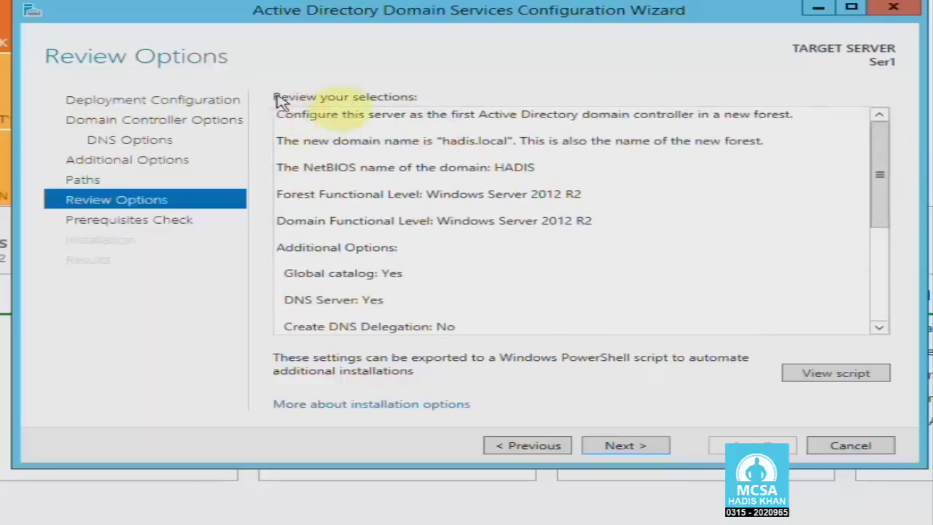
pyautogui.click(643, 443)
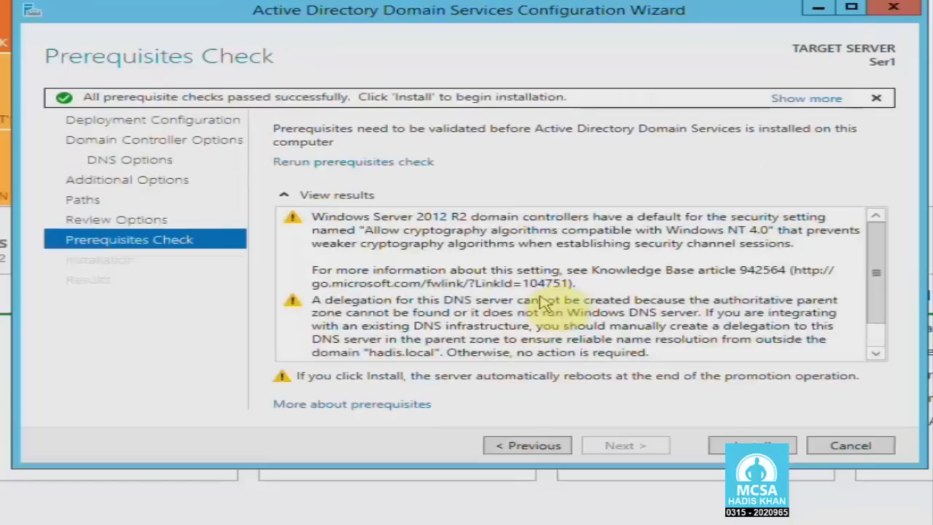
# Confirm all prerequisite checks passed and install AD DS on Ser1.
pyautogui.scroll(-1, 875, 284)
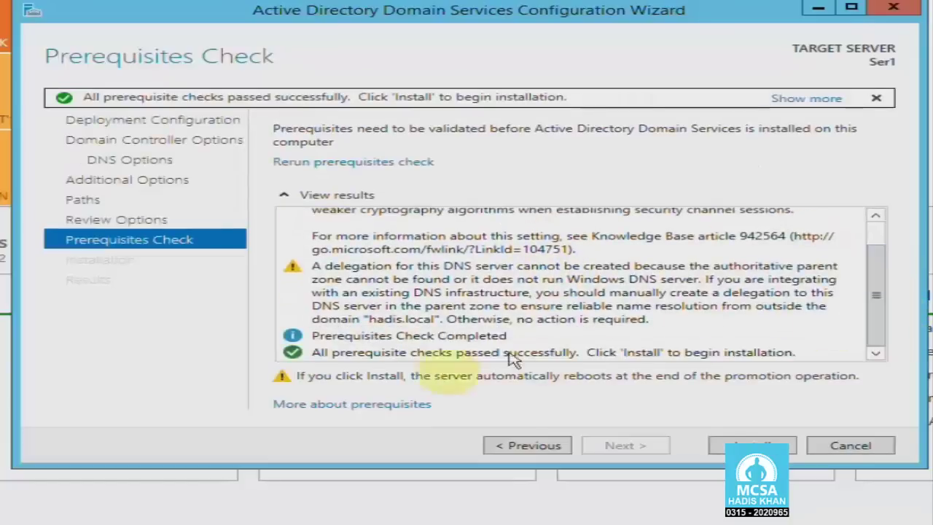
pyautogui.click(313, 355)
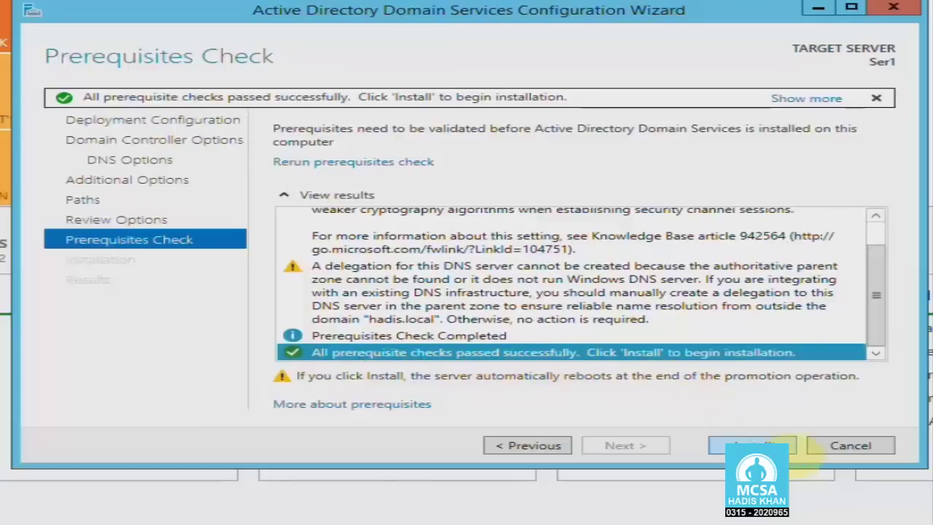
pyautogui.click(788, 450)
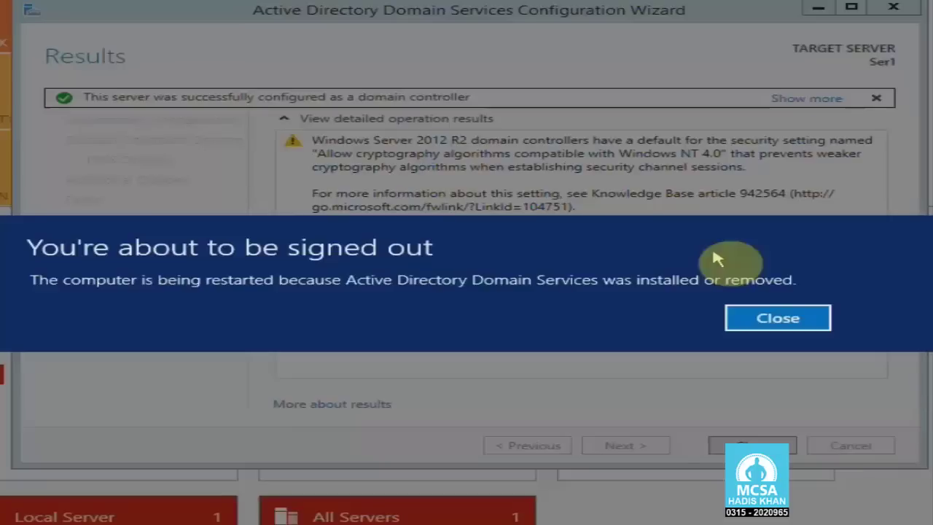
# Dismiss the sign-out notice and close the wizard so the server restarts.
pyautogui.click(744, 318)
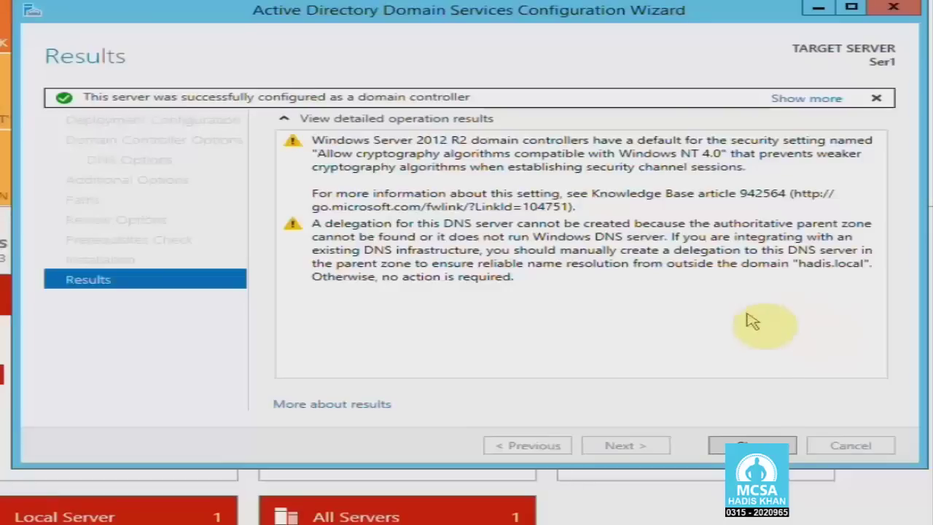
pyautogui.click(756, 440)
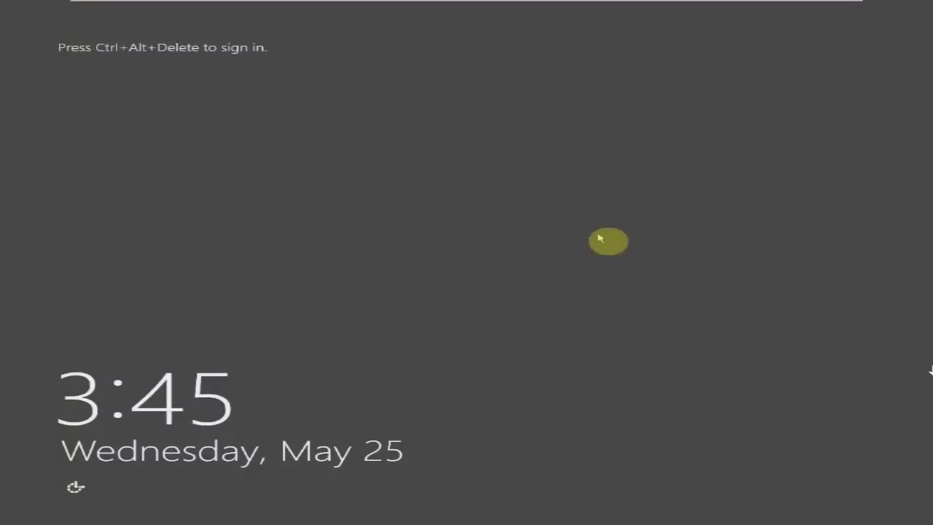
# Send the Ctrl+Alt+Del sequence to the rebooted VM to dismiss its lock screen.
pyautogui.press('ctrl+shift+Insert')
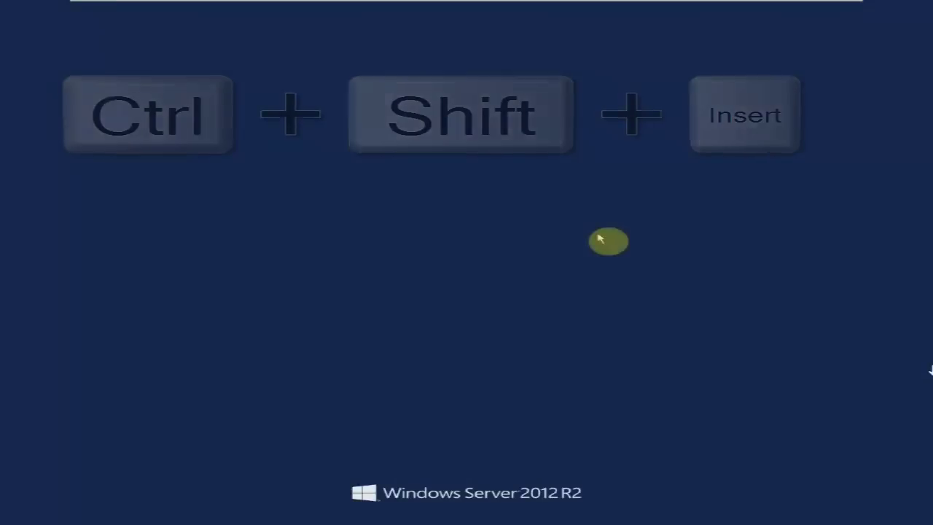
# Sign in to Windows Server 2012 R2 as the domain administrator with the account password.
pyautogui.click(541, 193)
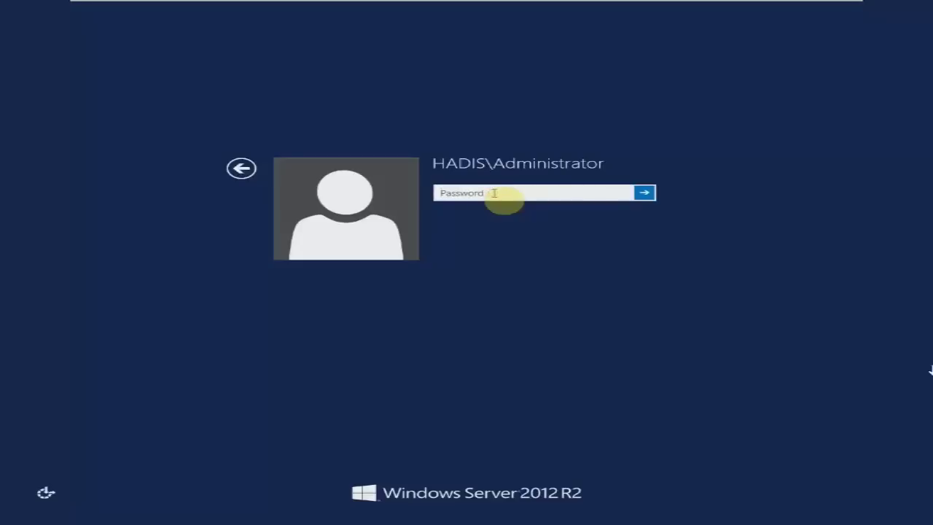
pyautogui.write('•••')
pyautogui.hotkey('ctrl', 'a')
pyautogui.write('•')
pyautogui.press('Return')
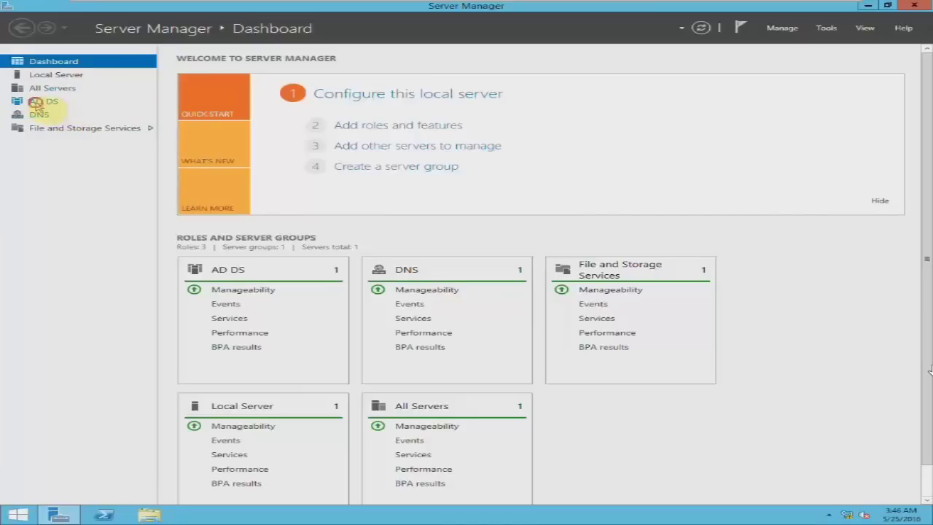
# Launch Active Directory Users and Computers from the AD DS page's Tools menu and select hadis.local.
pyautogui.click(36, 103)
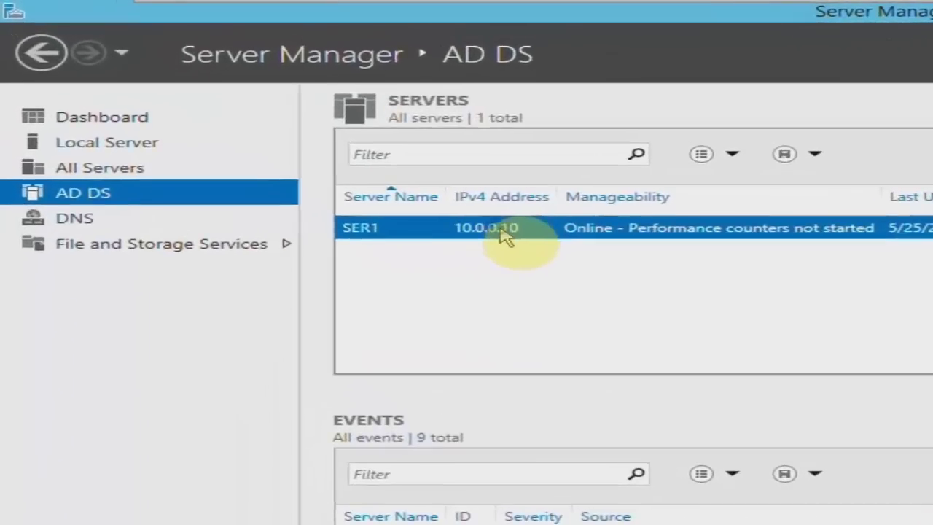
pyautogui.rightClick(507, 237)
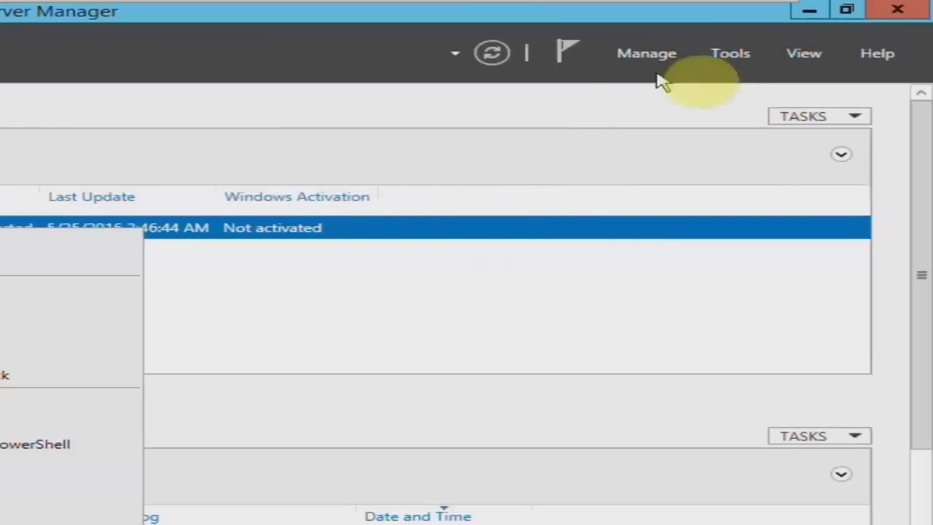
pyautogui.click(932, 54)
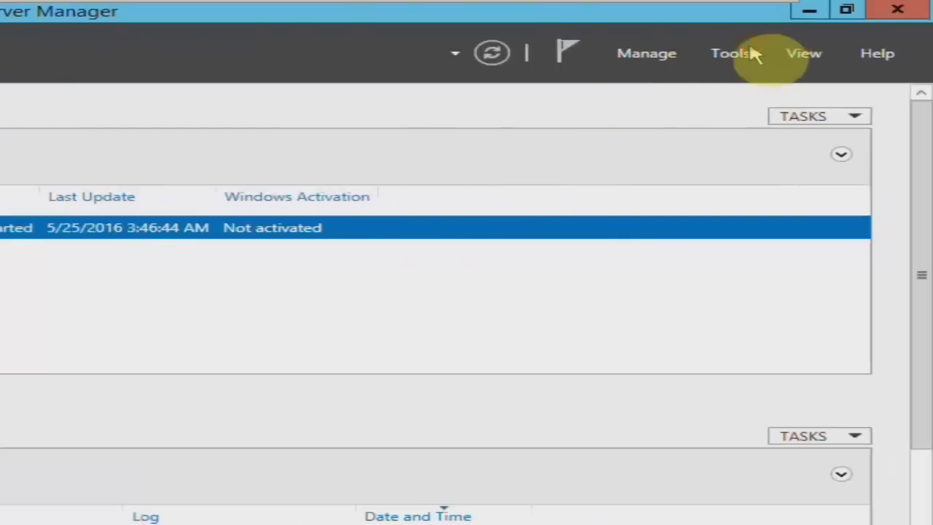
pyautogui.click(737, 55)
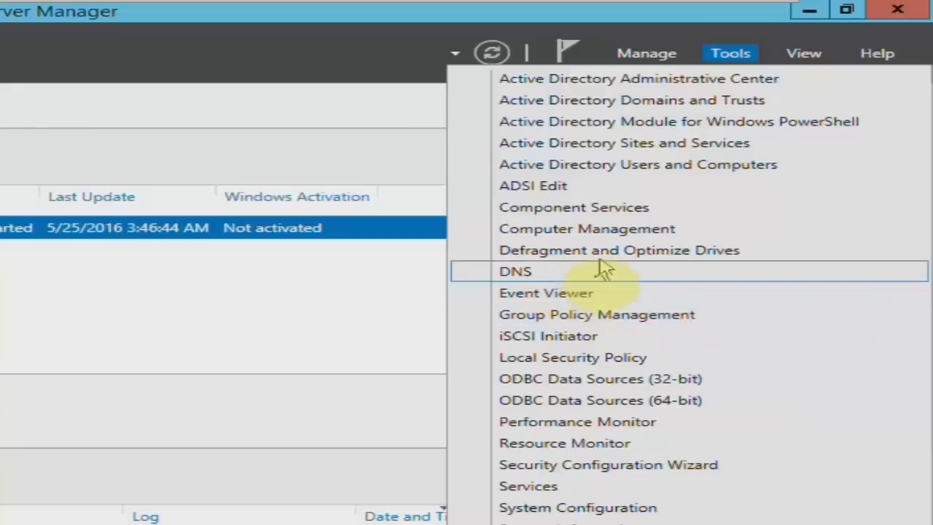
pyautogui.click(657, 167)
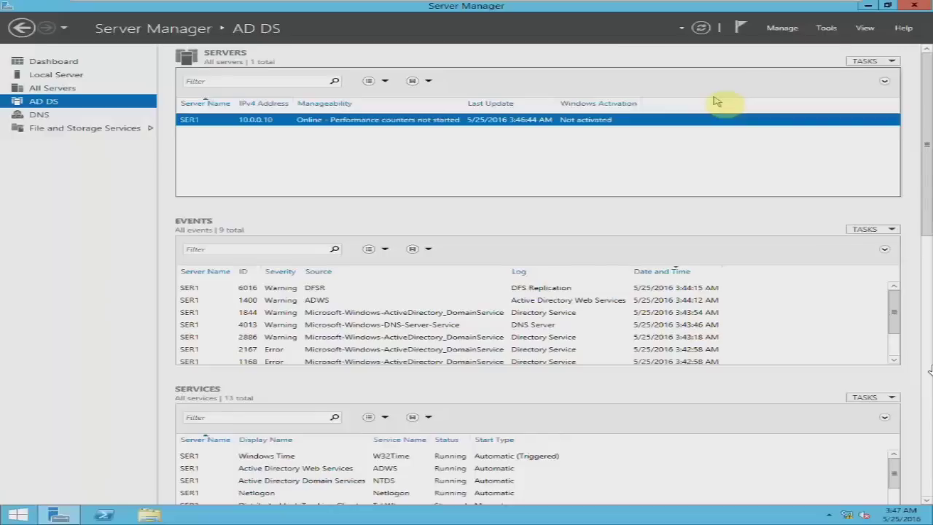
pyautogui.moveTo(365, 100); pyautogui.dragTo(364, 52)
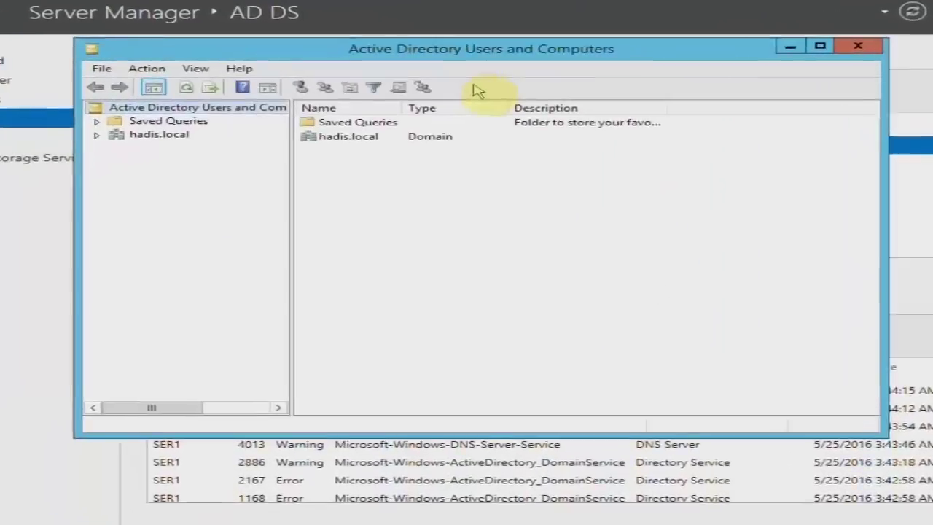
pyautogui.click(167, 135)
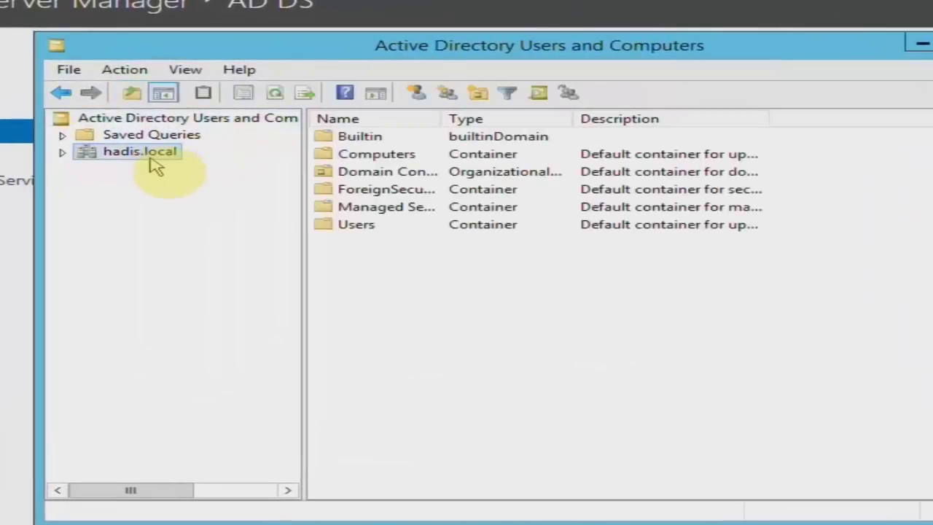
# Expand hadis.local and browse Builtin, Computers and Domain Controllers, confirming SER1 is listed.
pyautogui.click(61, 155)
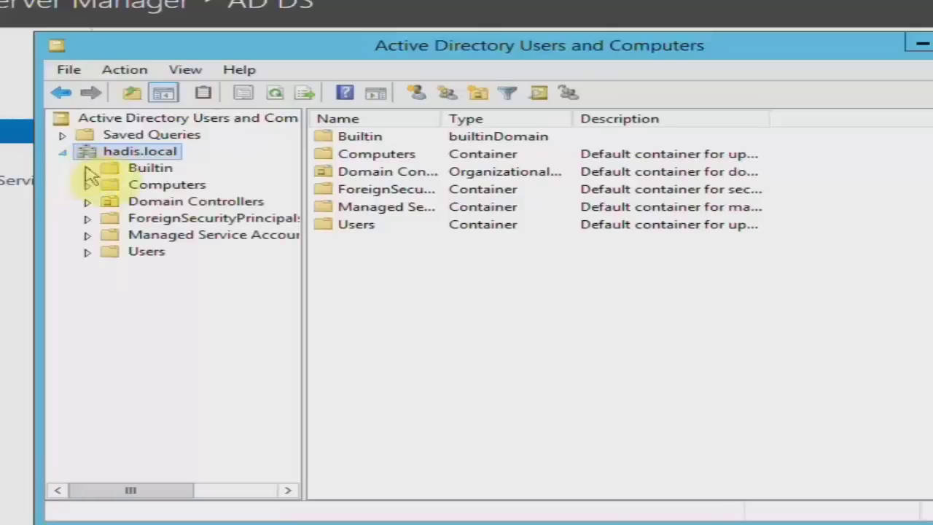
pyautogui.moveTo(302, 195); pyautogui.dragTo(327, 195)
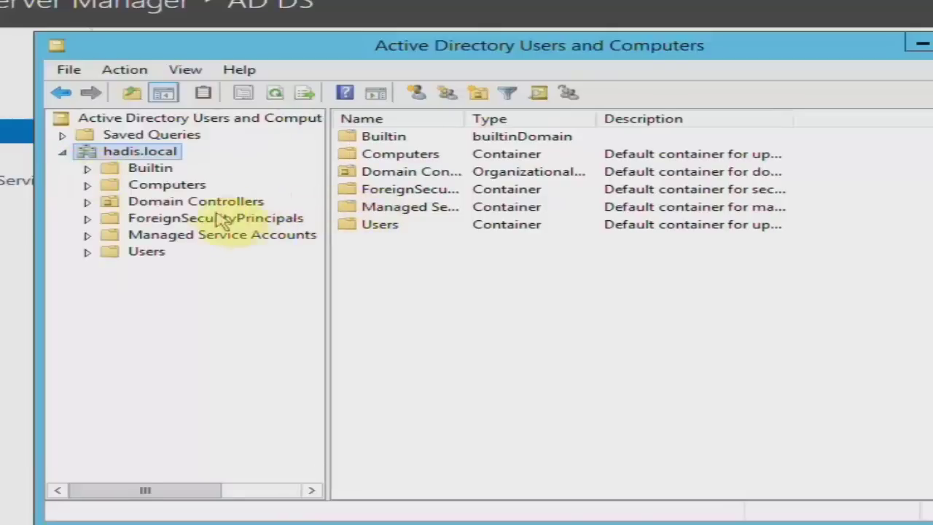
pyautogui.click(162, 169)
pyautogui.click(168, 187)
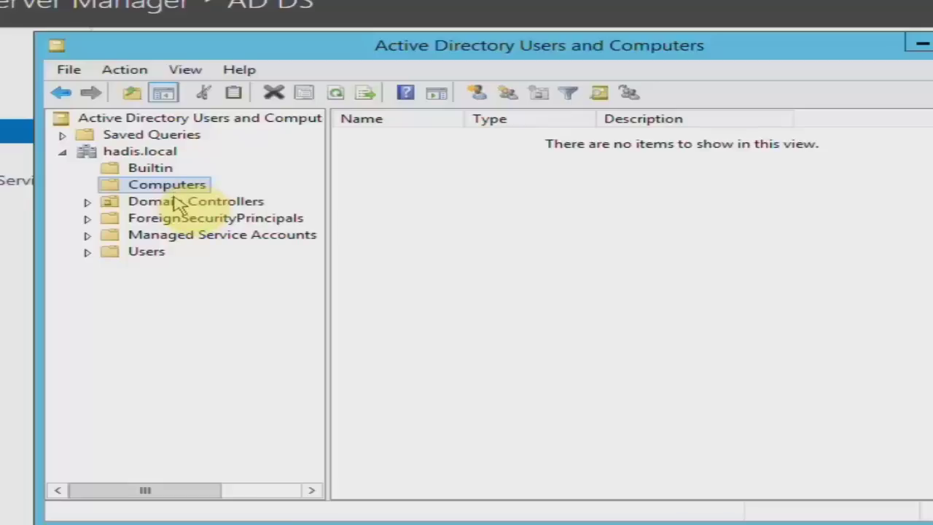
pyautogui.click(170, 203)
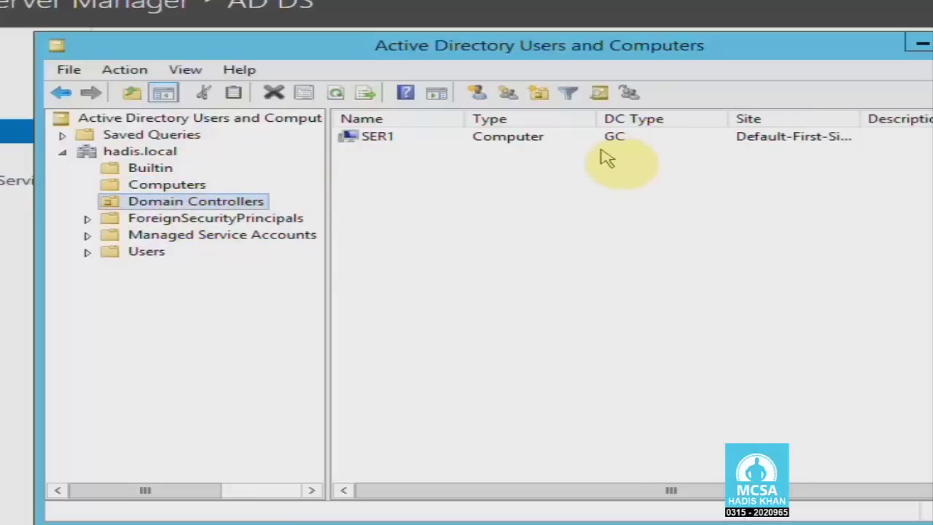
# Review the Users container with a widened Name column, checking Administrator and Enterprise Admins.
pyautogui.click(122, 256)
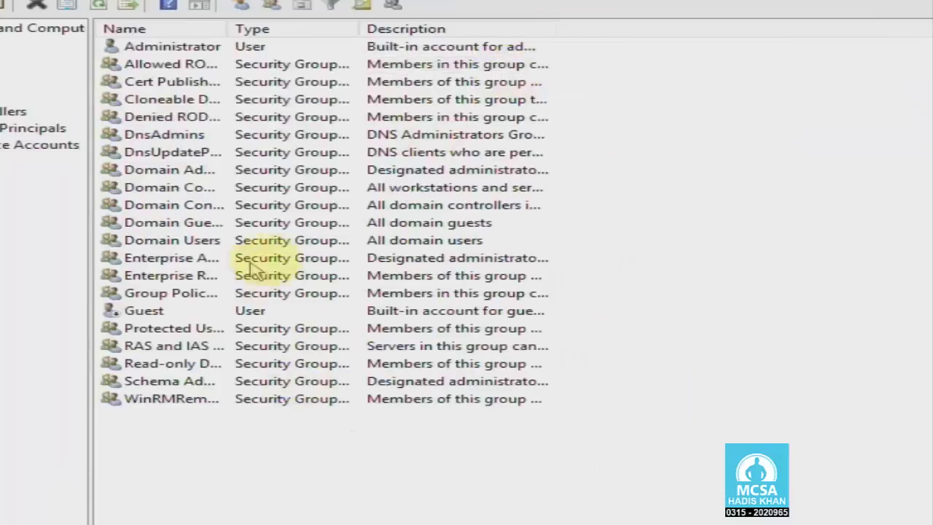
pyautogui.moveTo(226, 32); pyautogui.dragTo(402, 35)
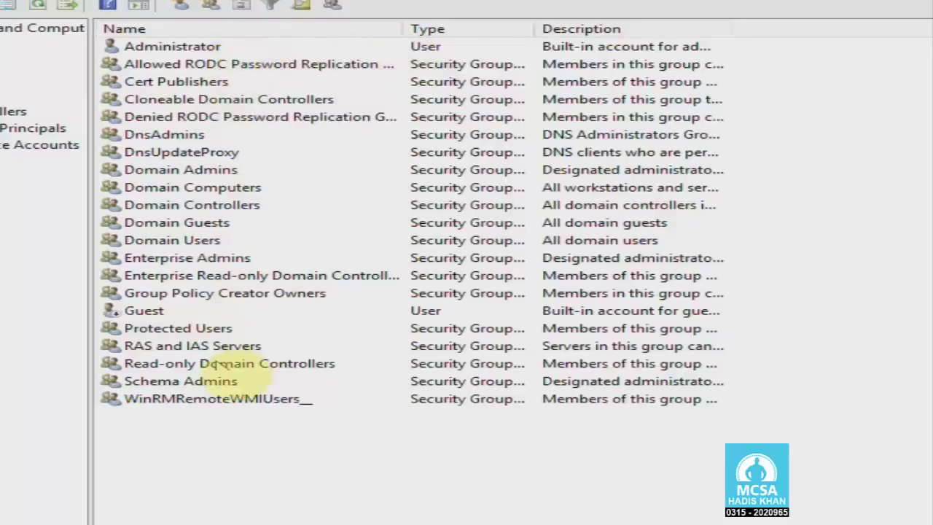
pyautogui.click(178, 50)
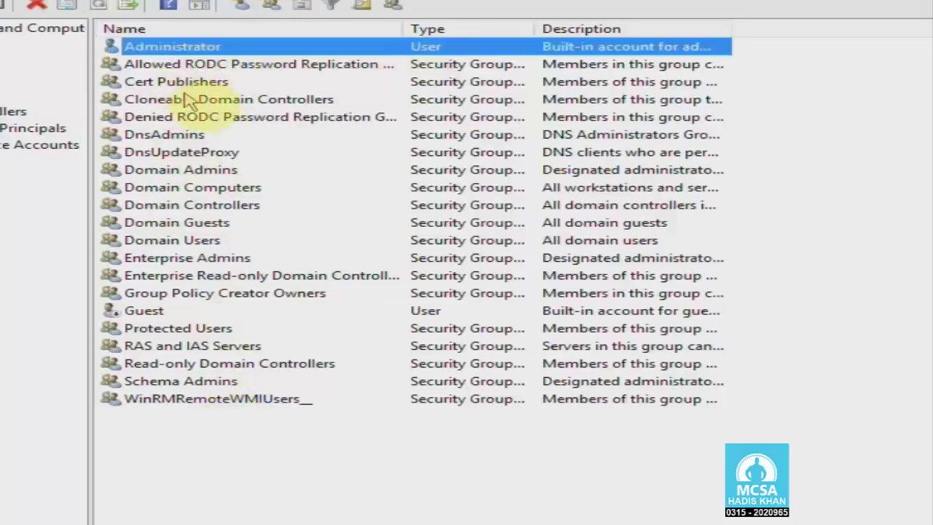
pyautogui.click(201, 259)
pyautogui.click(247, 450)
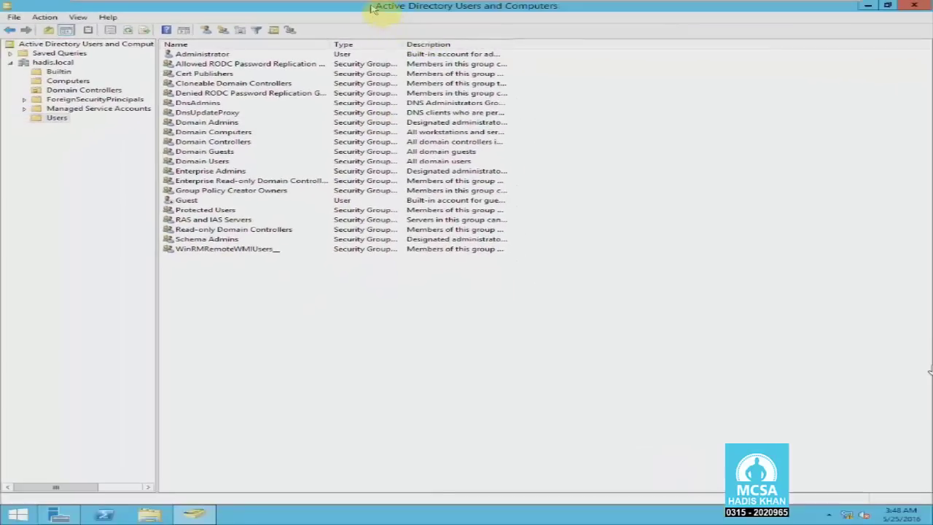
# Close Active Directory Users and Computers and Server Manager to return to the desktop.
pyautogui.moveTo(372, 9); pyautogui.dragTo(368, 57)
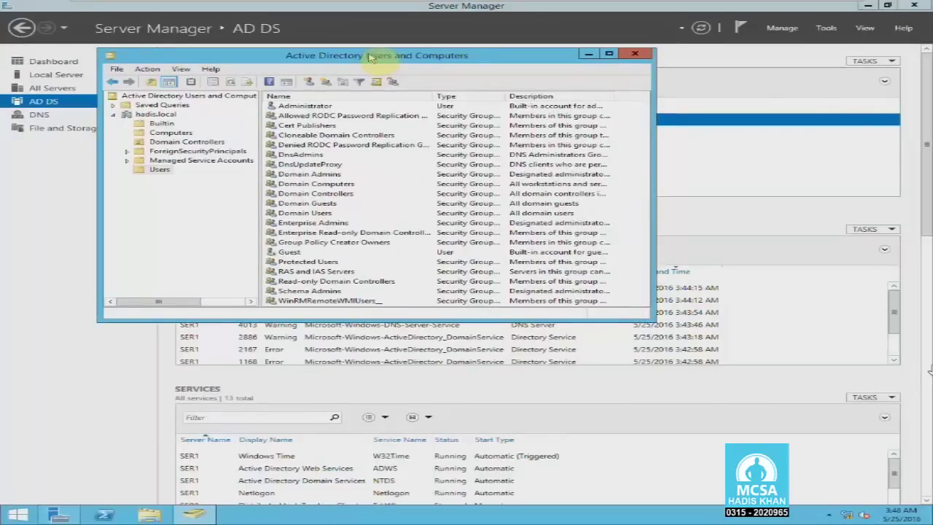
pyautogui.click(634, 54)
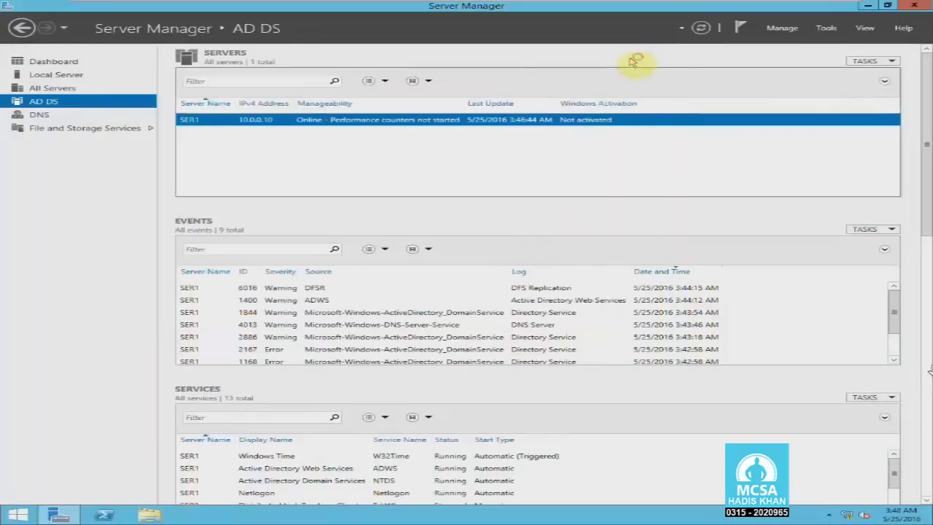
pyautogui.click(915, 6)
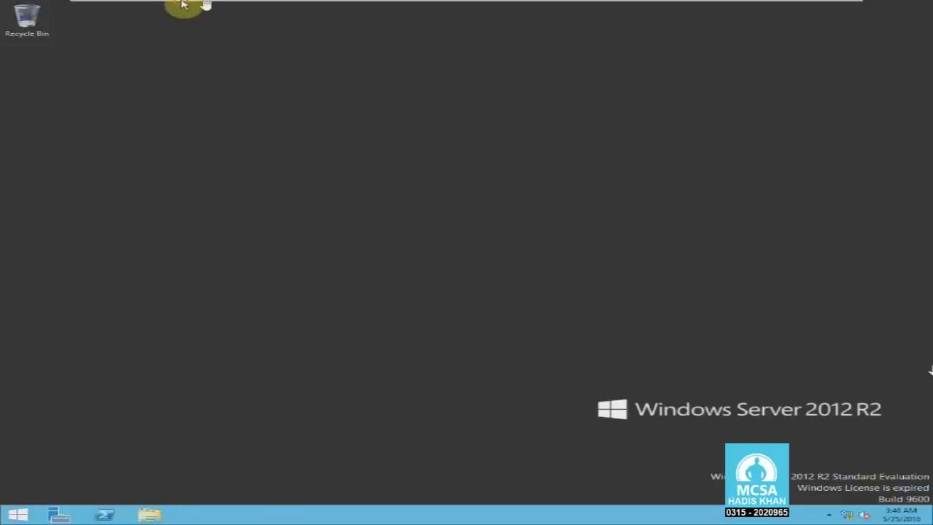
# Take a VM snapshot named Domain with the description 'Hadis.local'.
pyautogui.moveTo(182, 6)
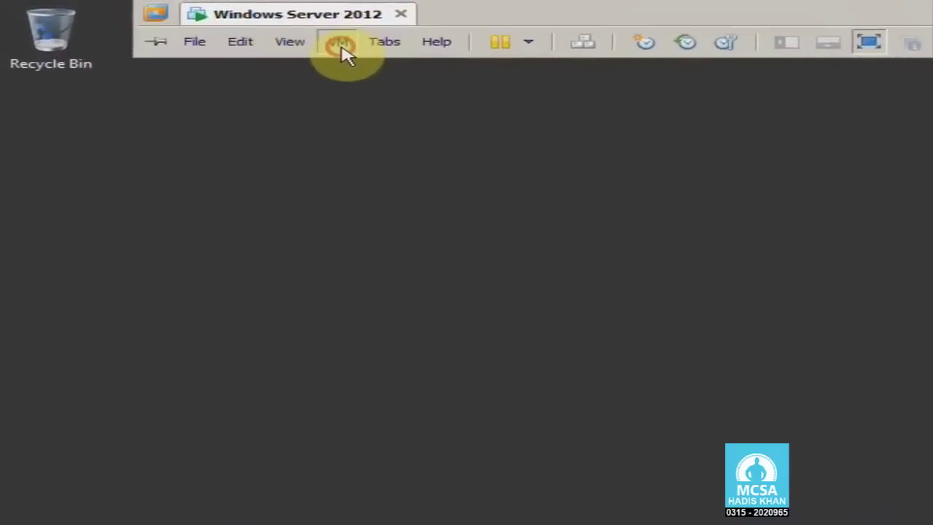
pyautogui.click(248, 31)
pyautogui.moveTo(450, 168)
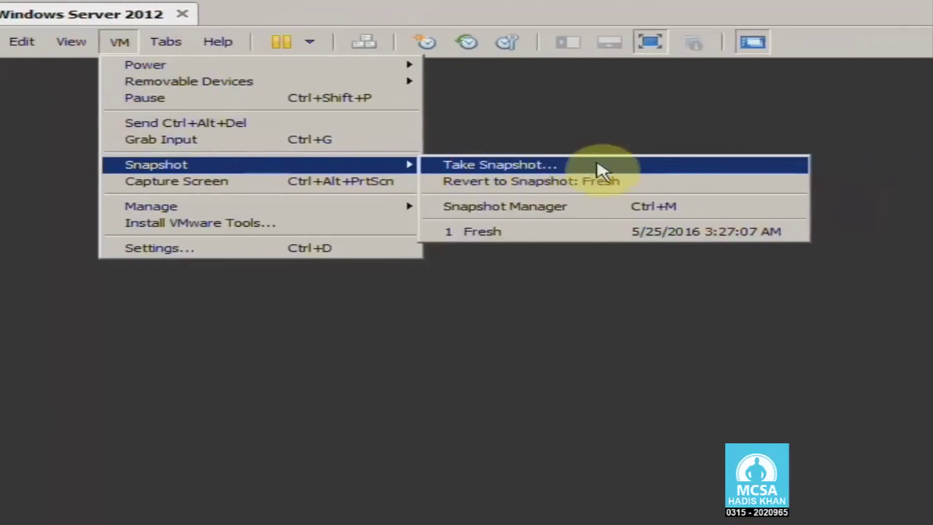
pyautogui.click(600, 168)
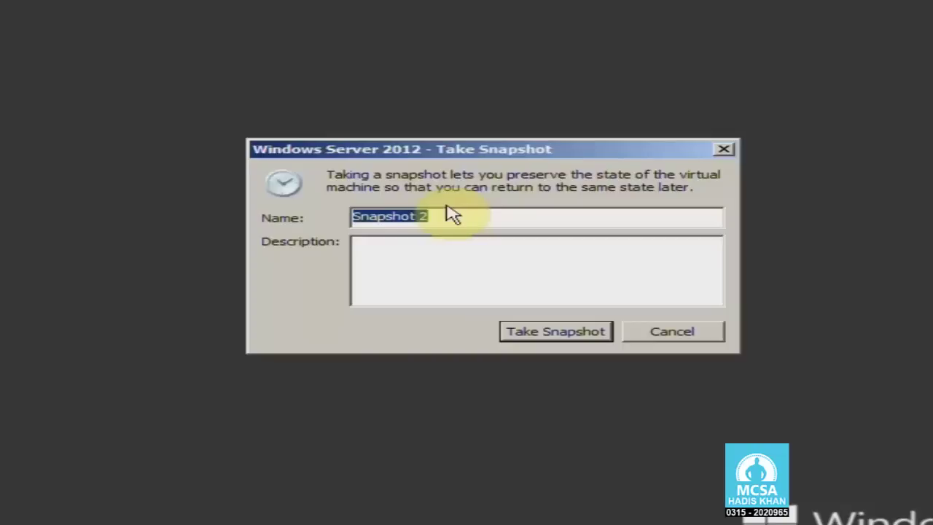
pyautogui.write('Domain')
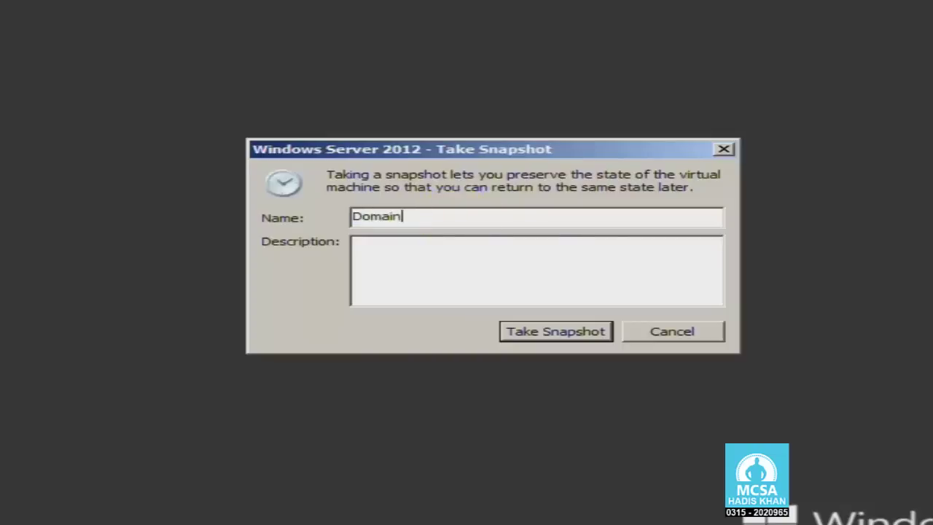
pyautogui.click(481, 273)
pyautogui.write('Hadis.local')
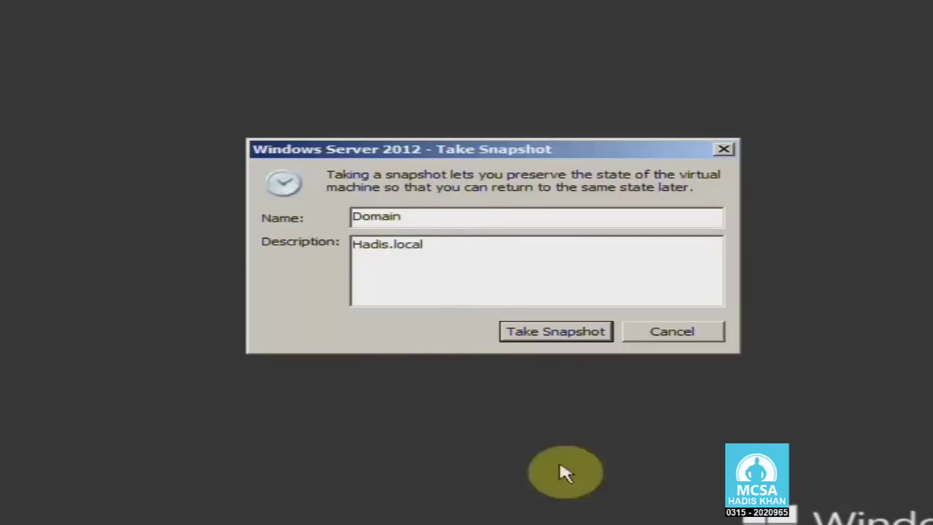
pyautogui.click(554, 334)
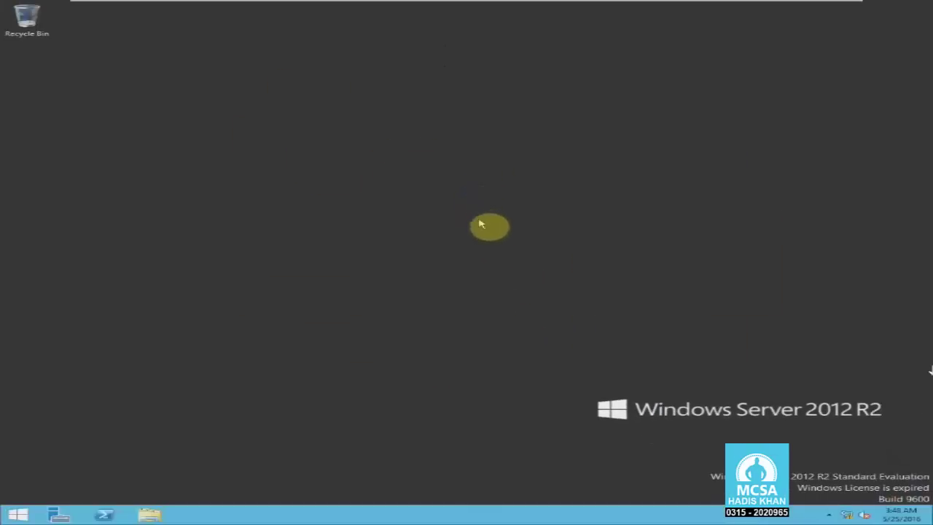
# Revert the virtual machine to its Fresh snapshot and confirm the restore.
pyautogui.moveTo(194, 4)
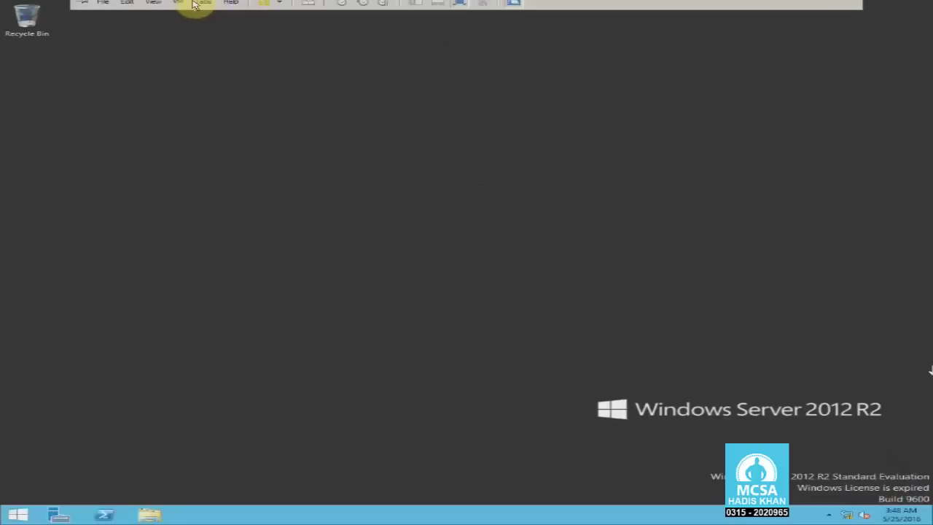
pyautogui.click(178, 22)
pyautogui.moveTo(227, 86)
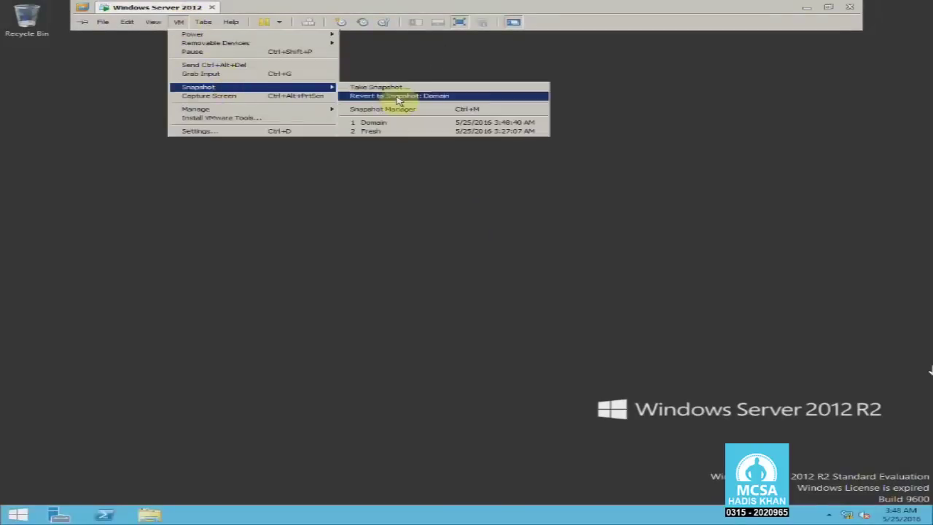
pyautogui.click(410, 134)
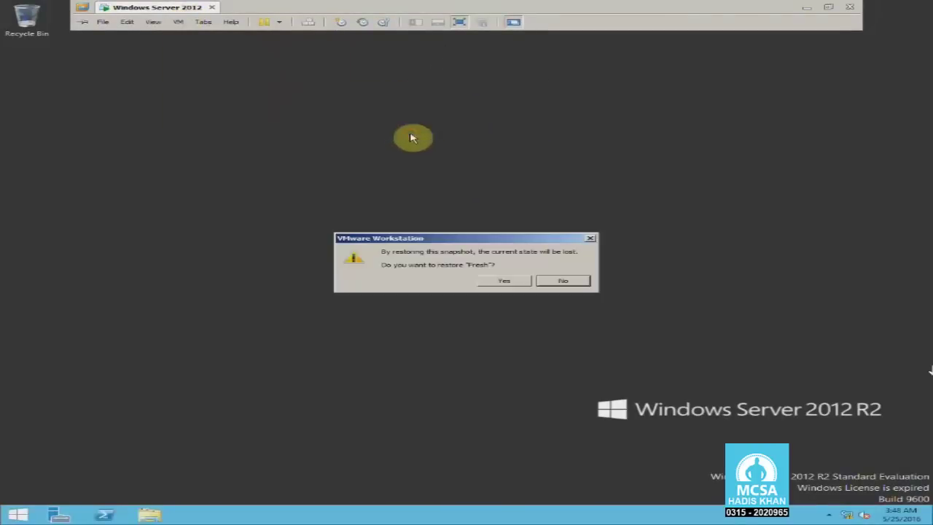
pyautogui.click(509, 280)
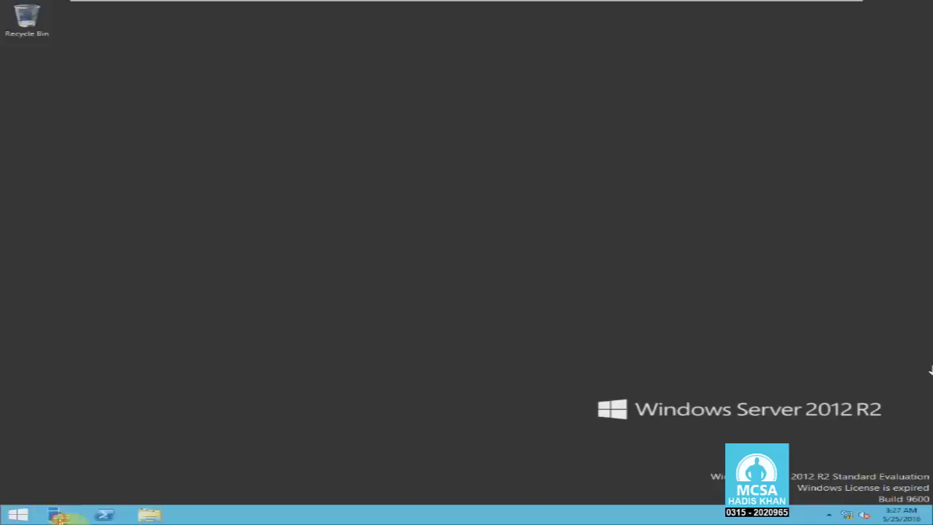
# Open Server Manager to check the Fresh state's tools, then close it.
pyautogui.click(58, 515)
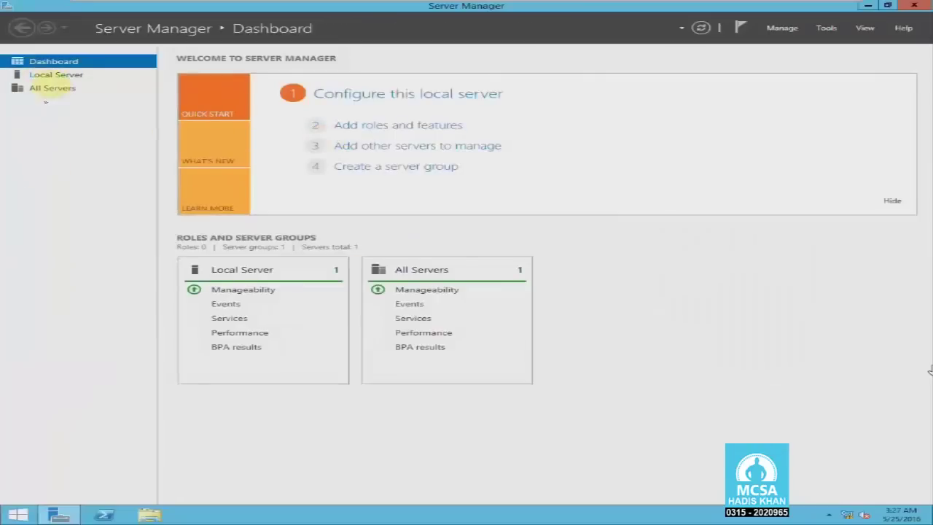
pyautogui.doubleClick(344, 5)
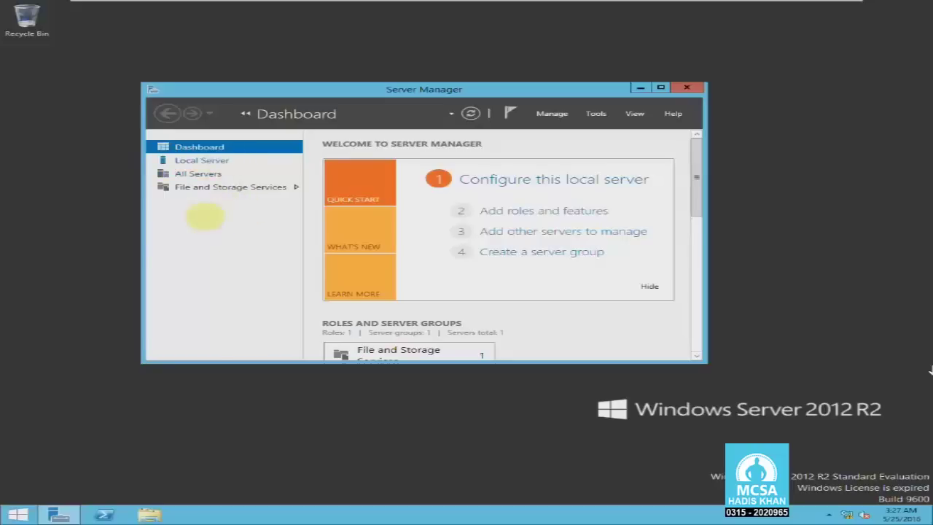
pyautogui.click(596, 113)
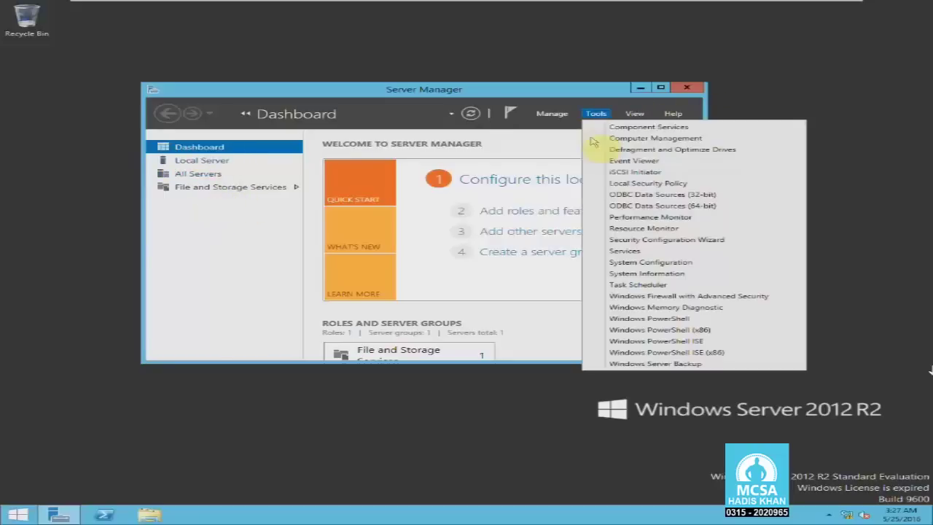
pyautogui.click(687, 87)
pyautogui.click(687, 87)
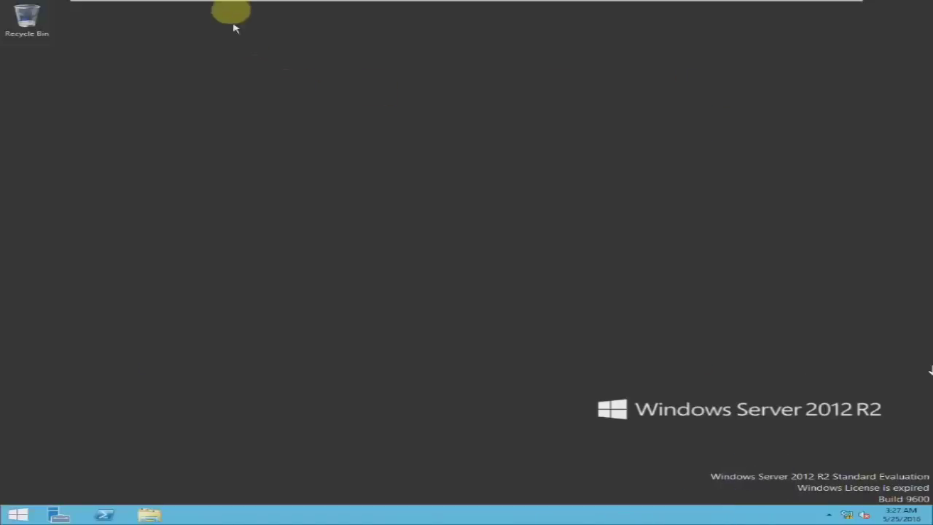
# Revert the virtual machine to the Domain snapshot and confirm the restore.
pyautogui.moveTo(204, 6)
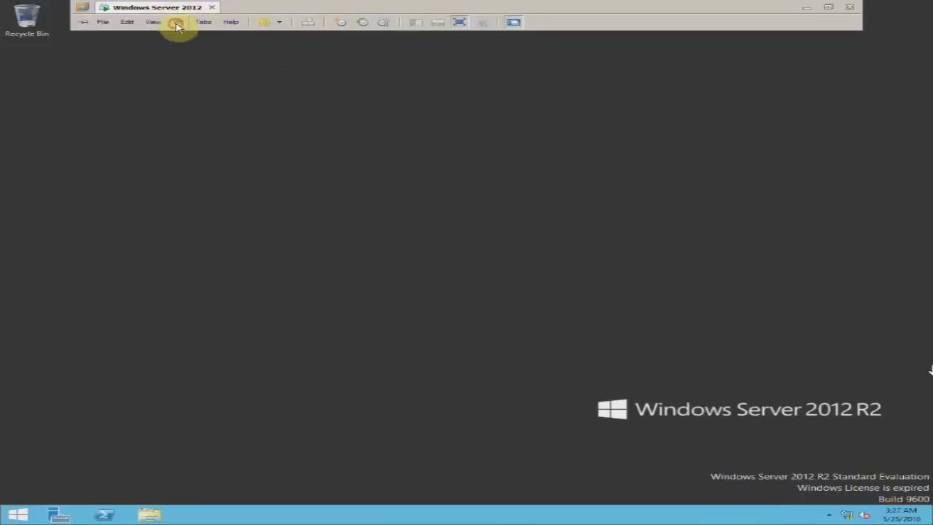
pyautogui.click(179, 22)
pyautogui.moveTo(235, 88)
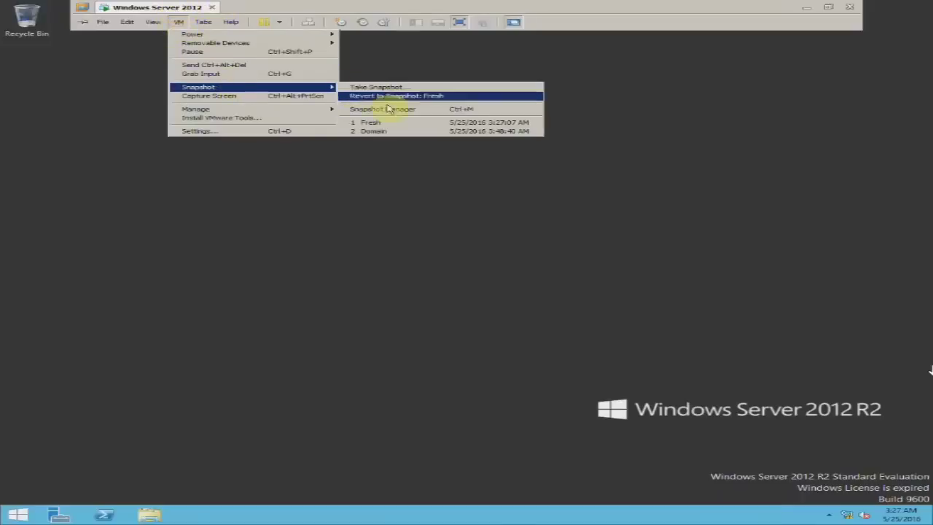
pyautogui.click(417, 134)
pyautogui.click(519, 280)
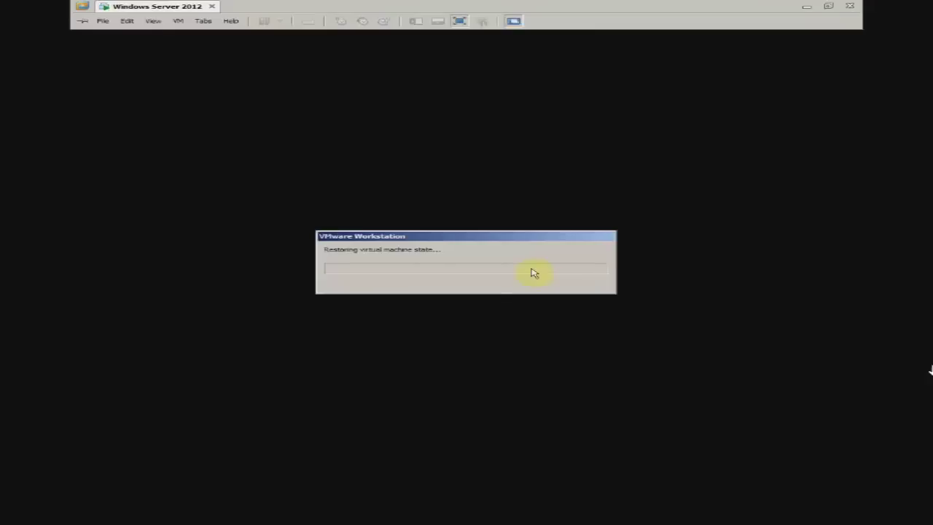